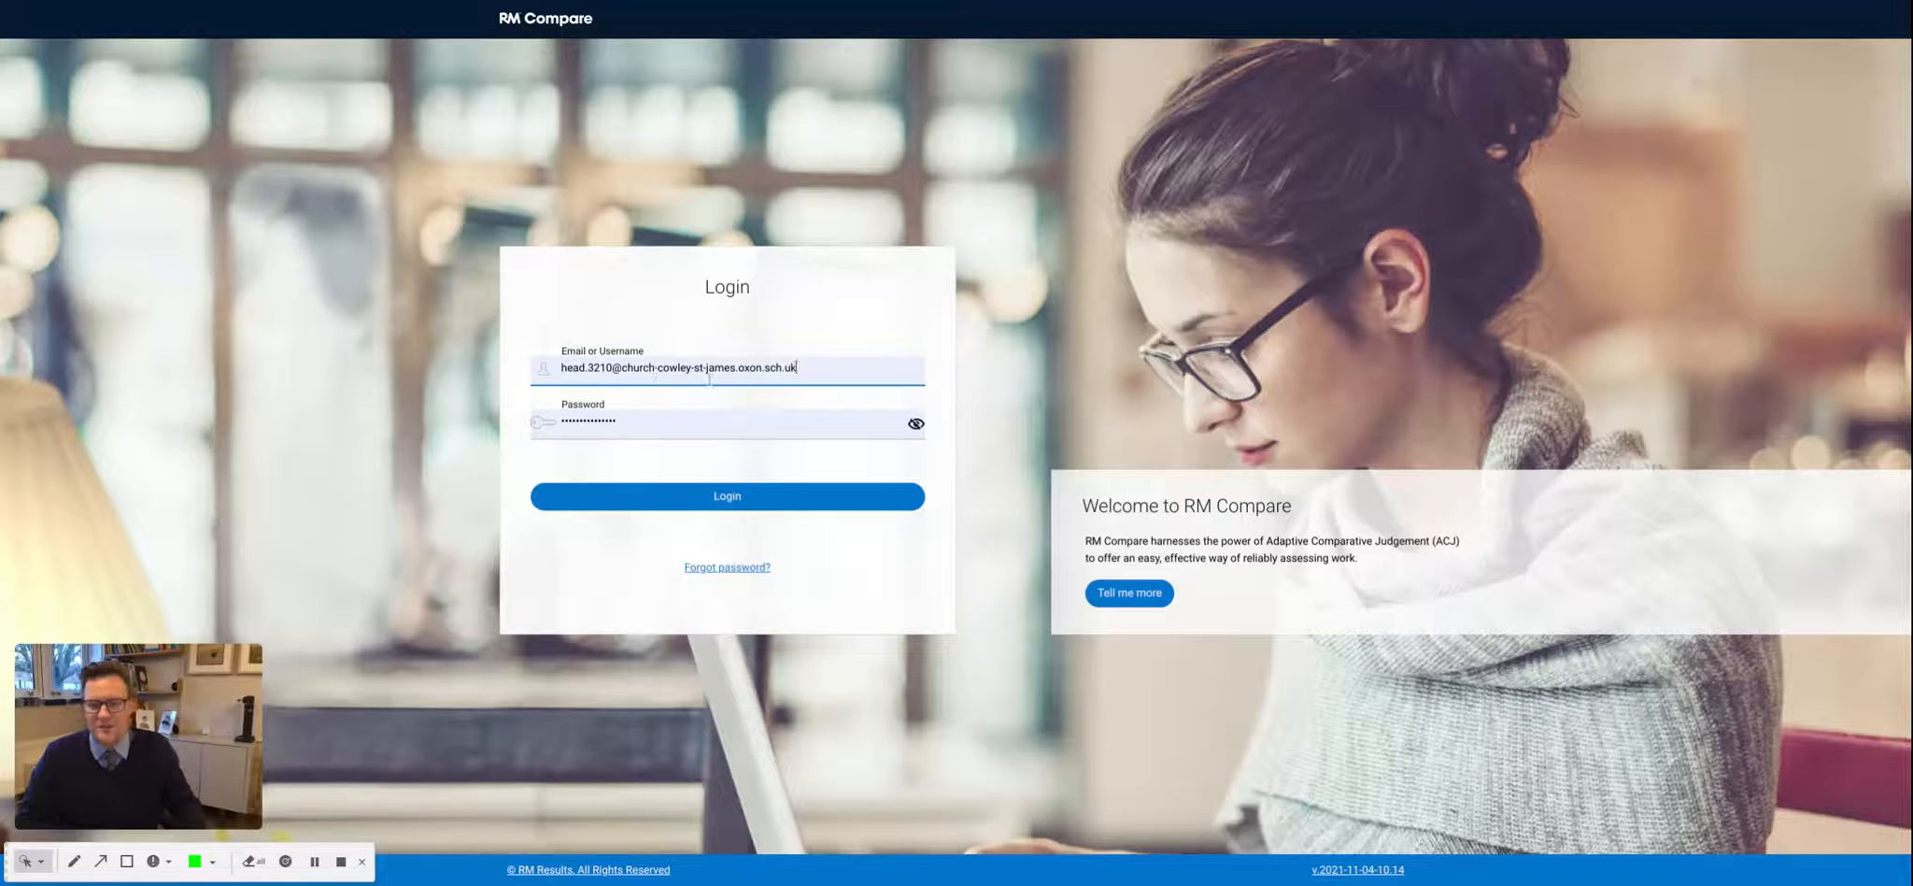
- Log in with the prefilled account details and open the form for creating a new session
click(721, 498)
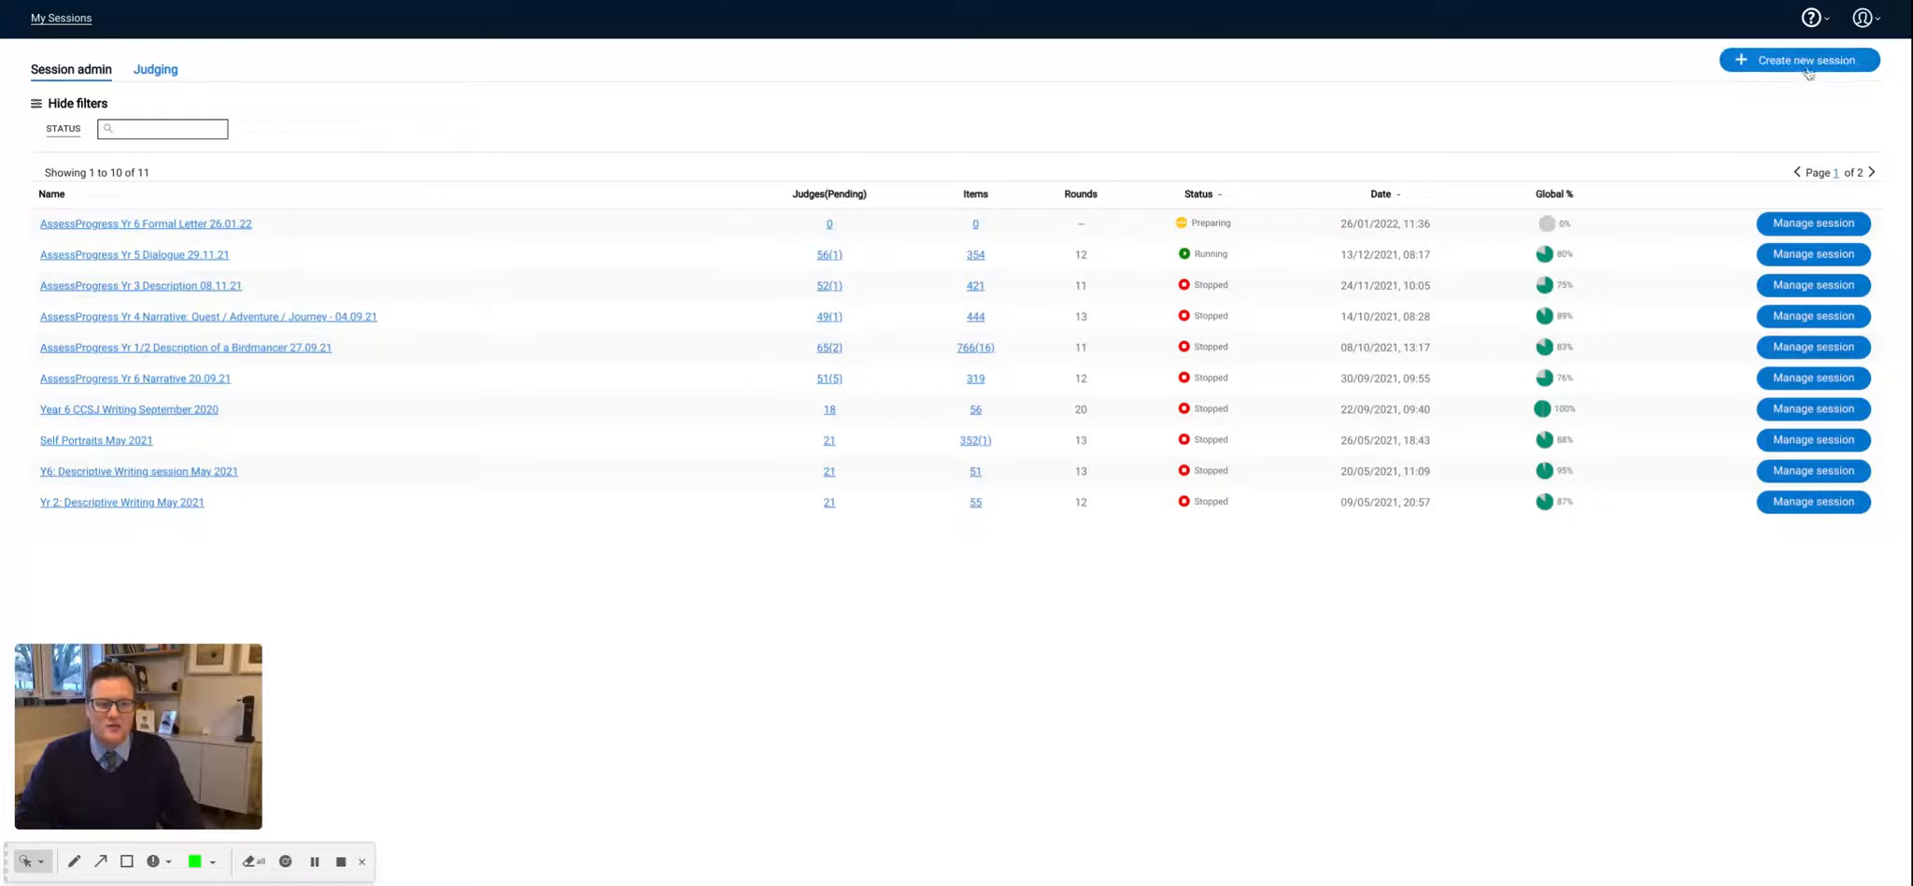
click(1776, 71)
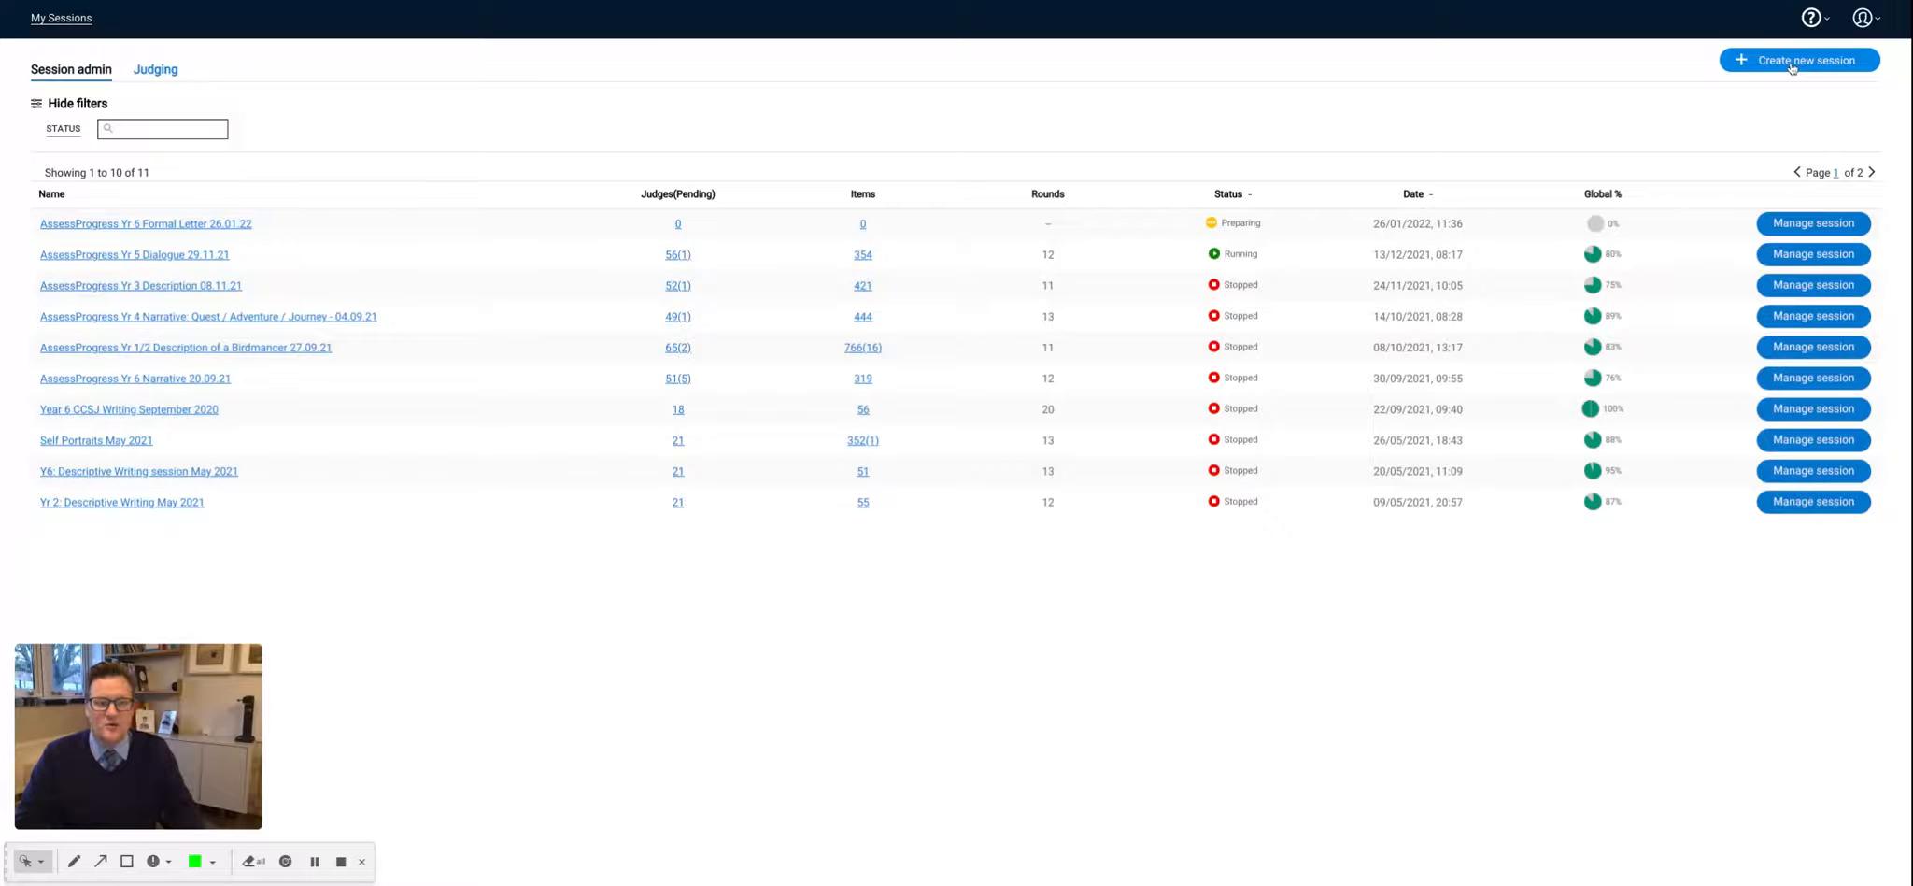
click(1792, 62)
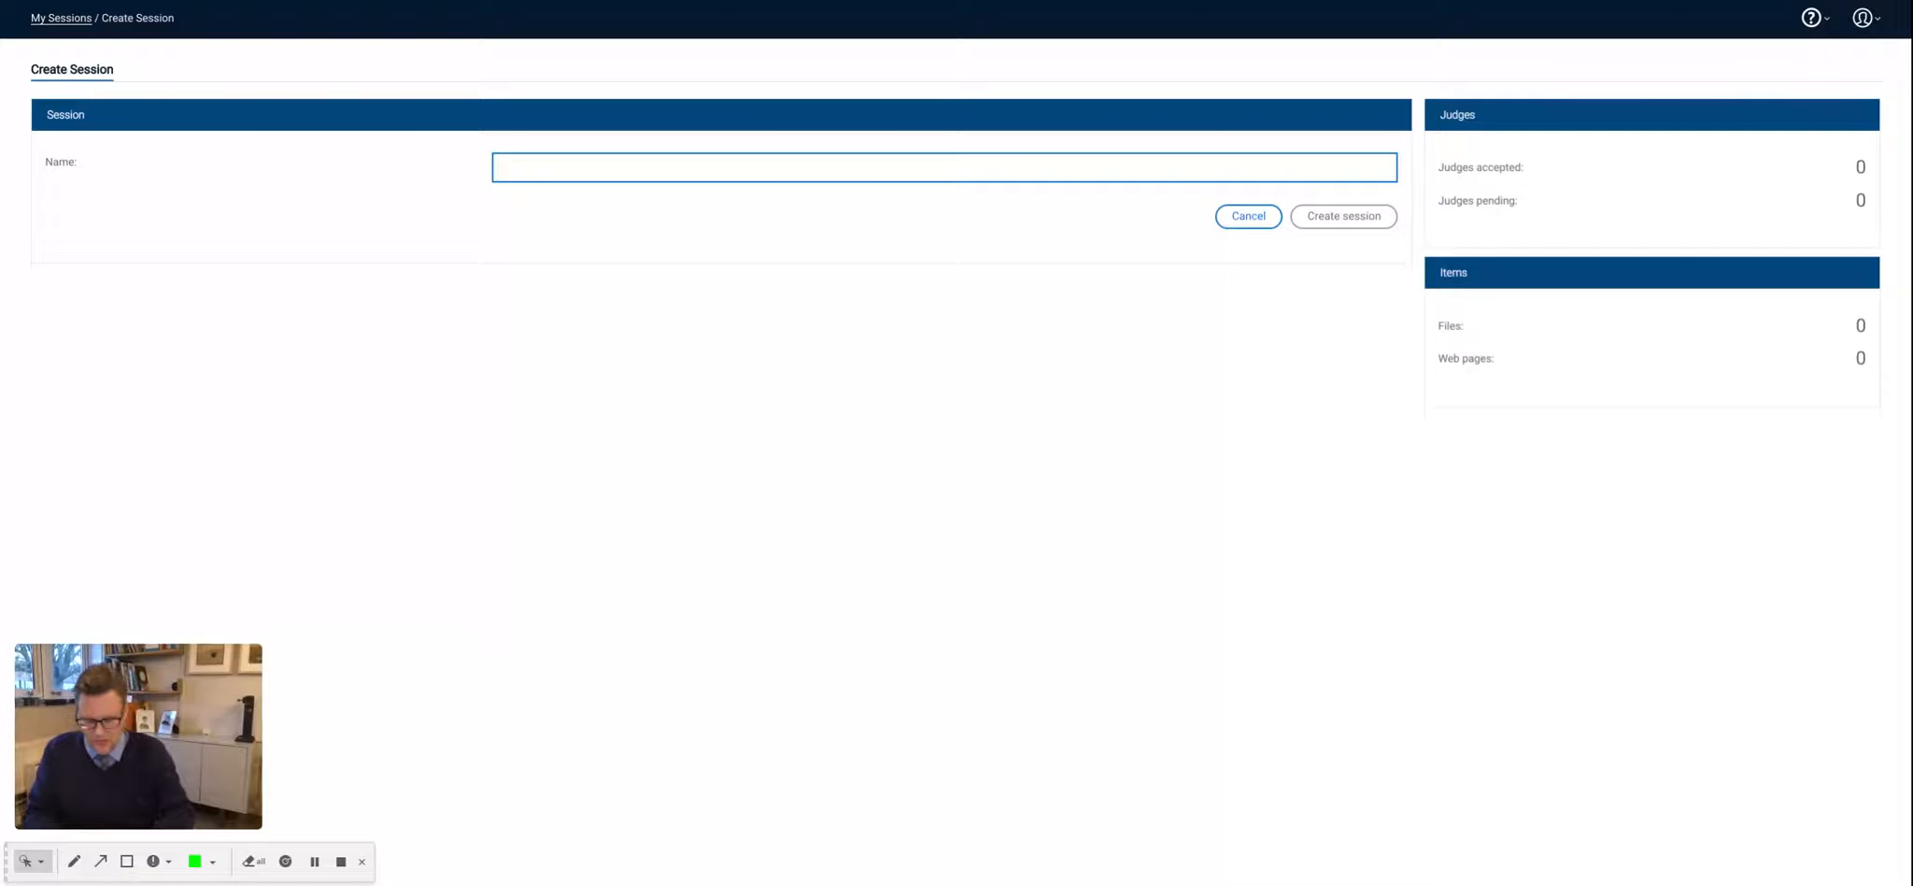
- Name the new session "School X: Geography Y13: Urbanisation 24.04.22" and create it
text(School )
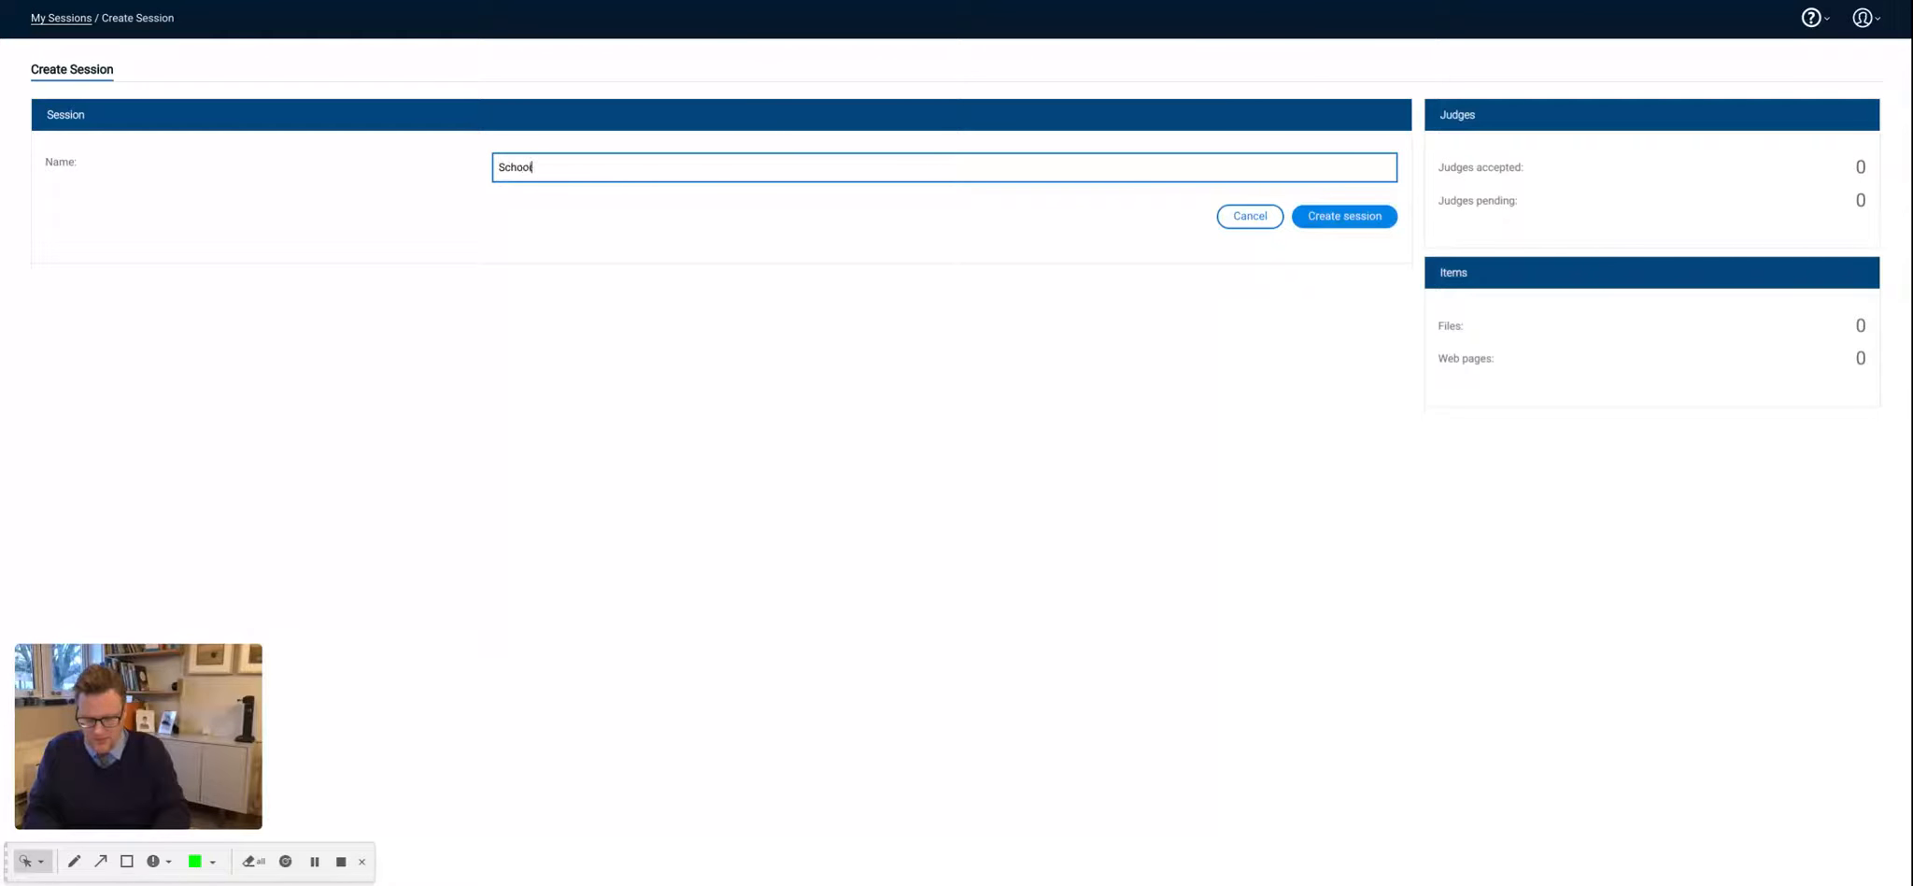
text(X)
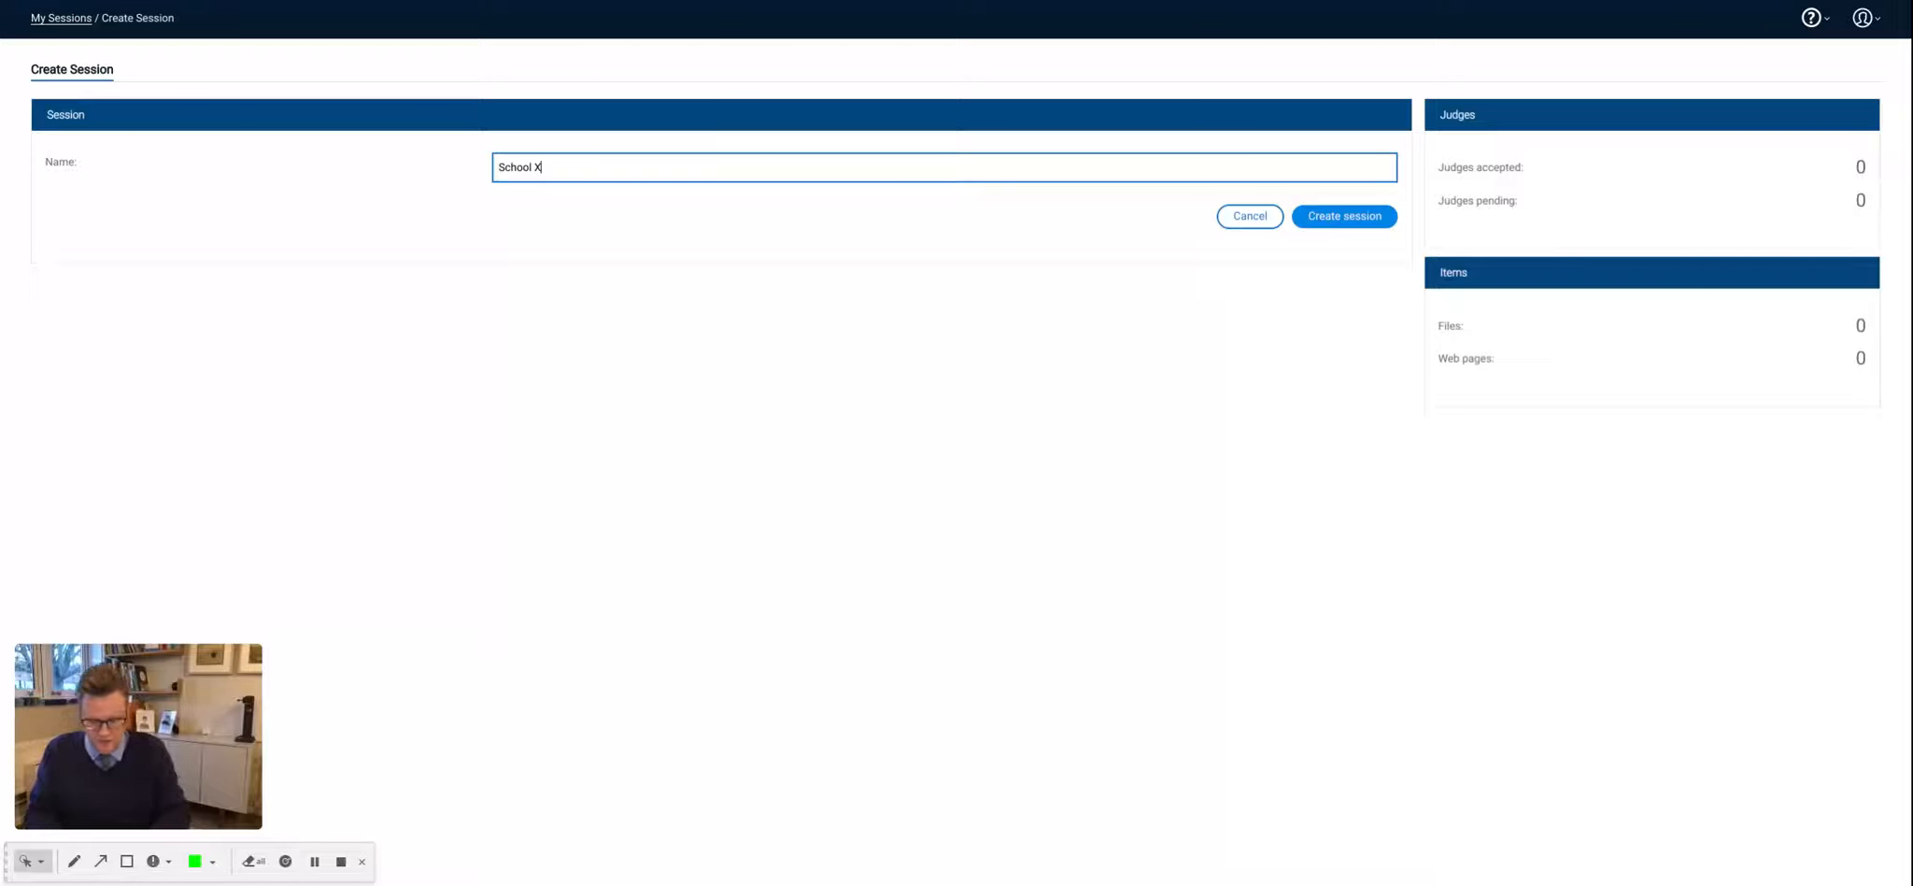
text(: )
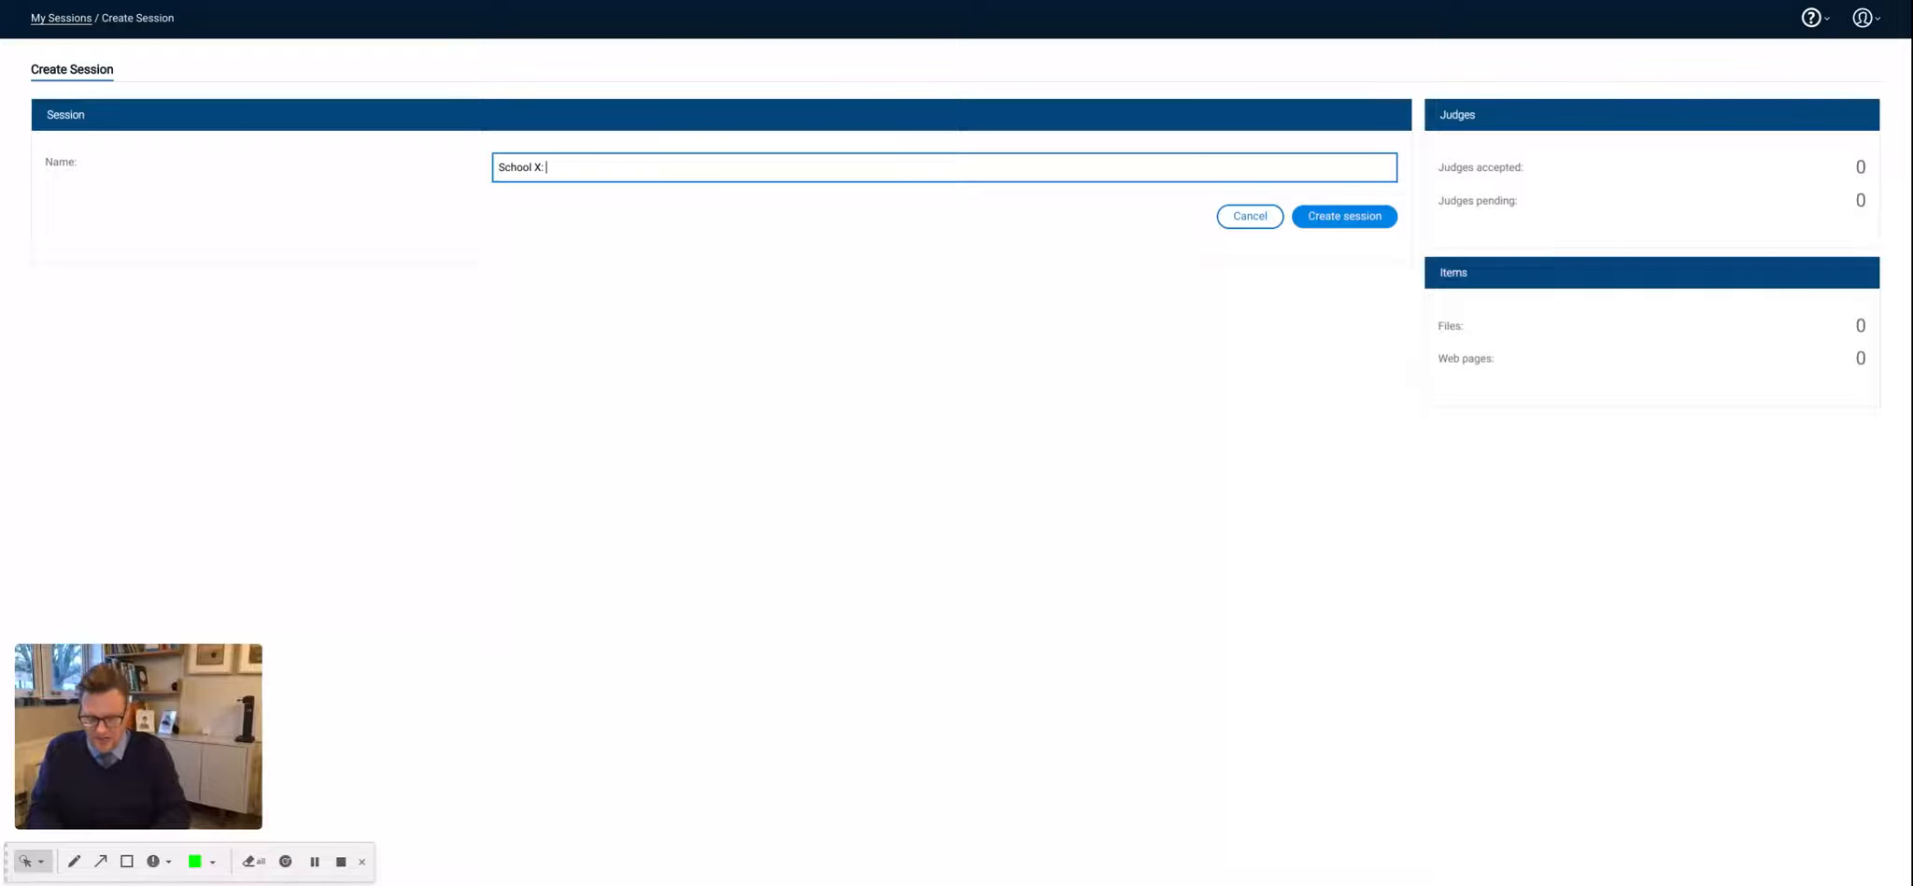
text(Geography)
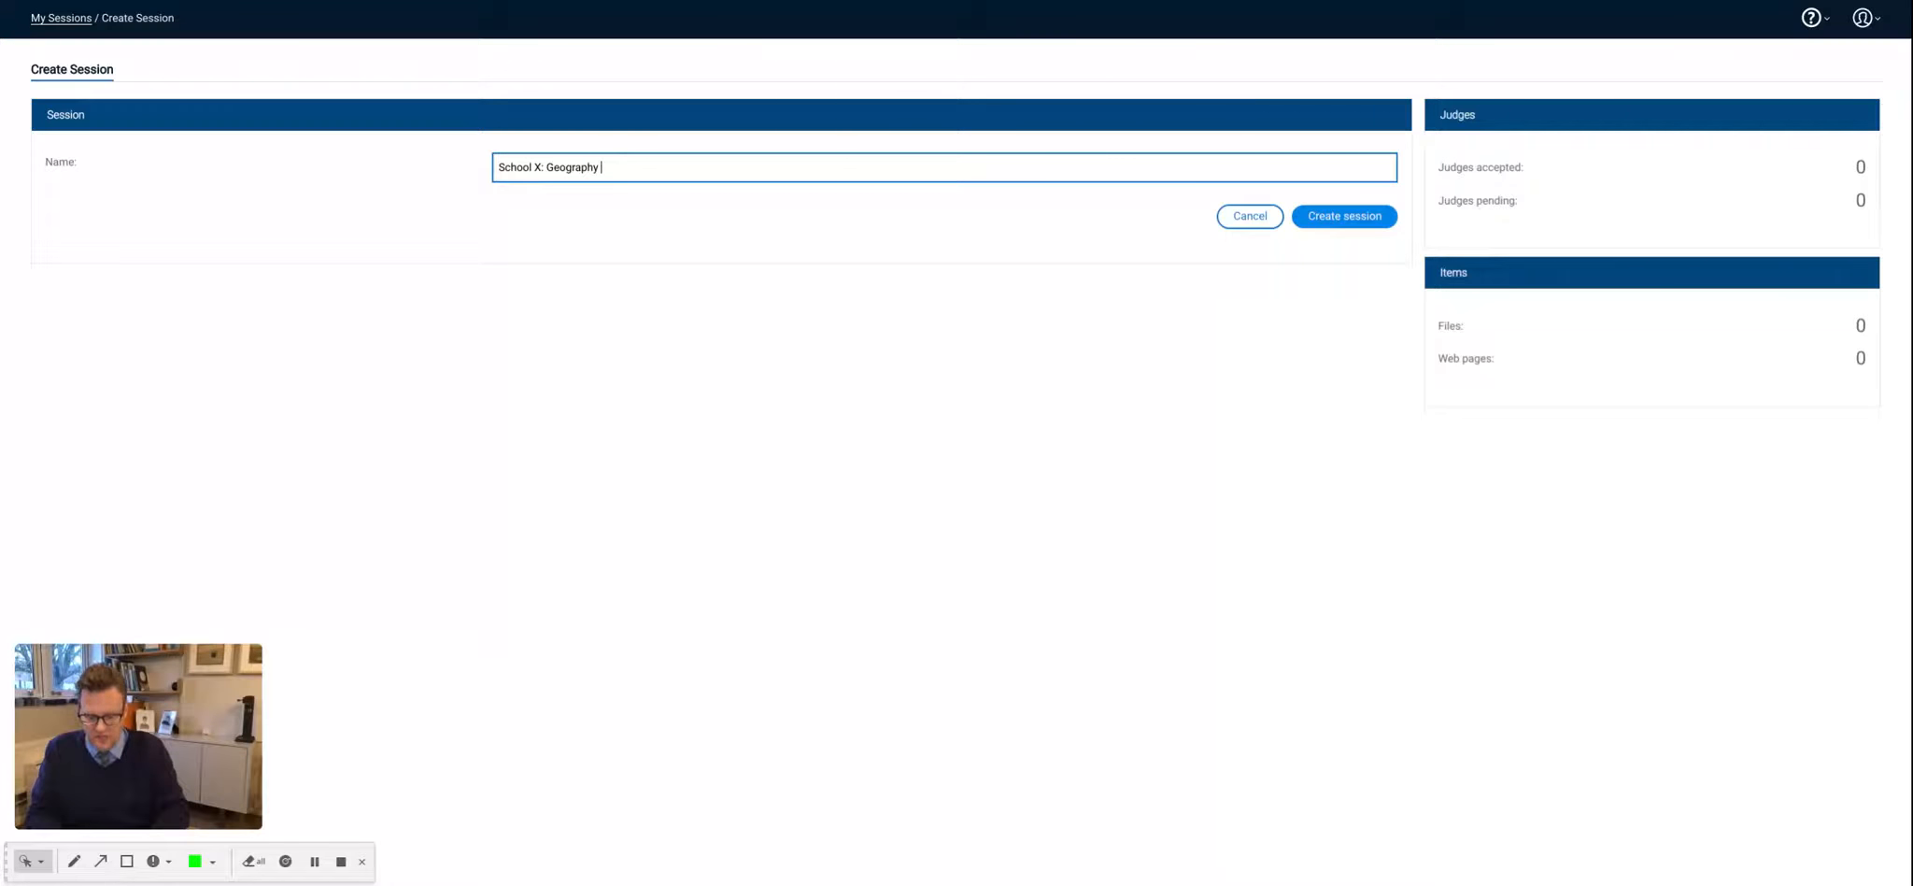
text( Y13)
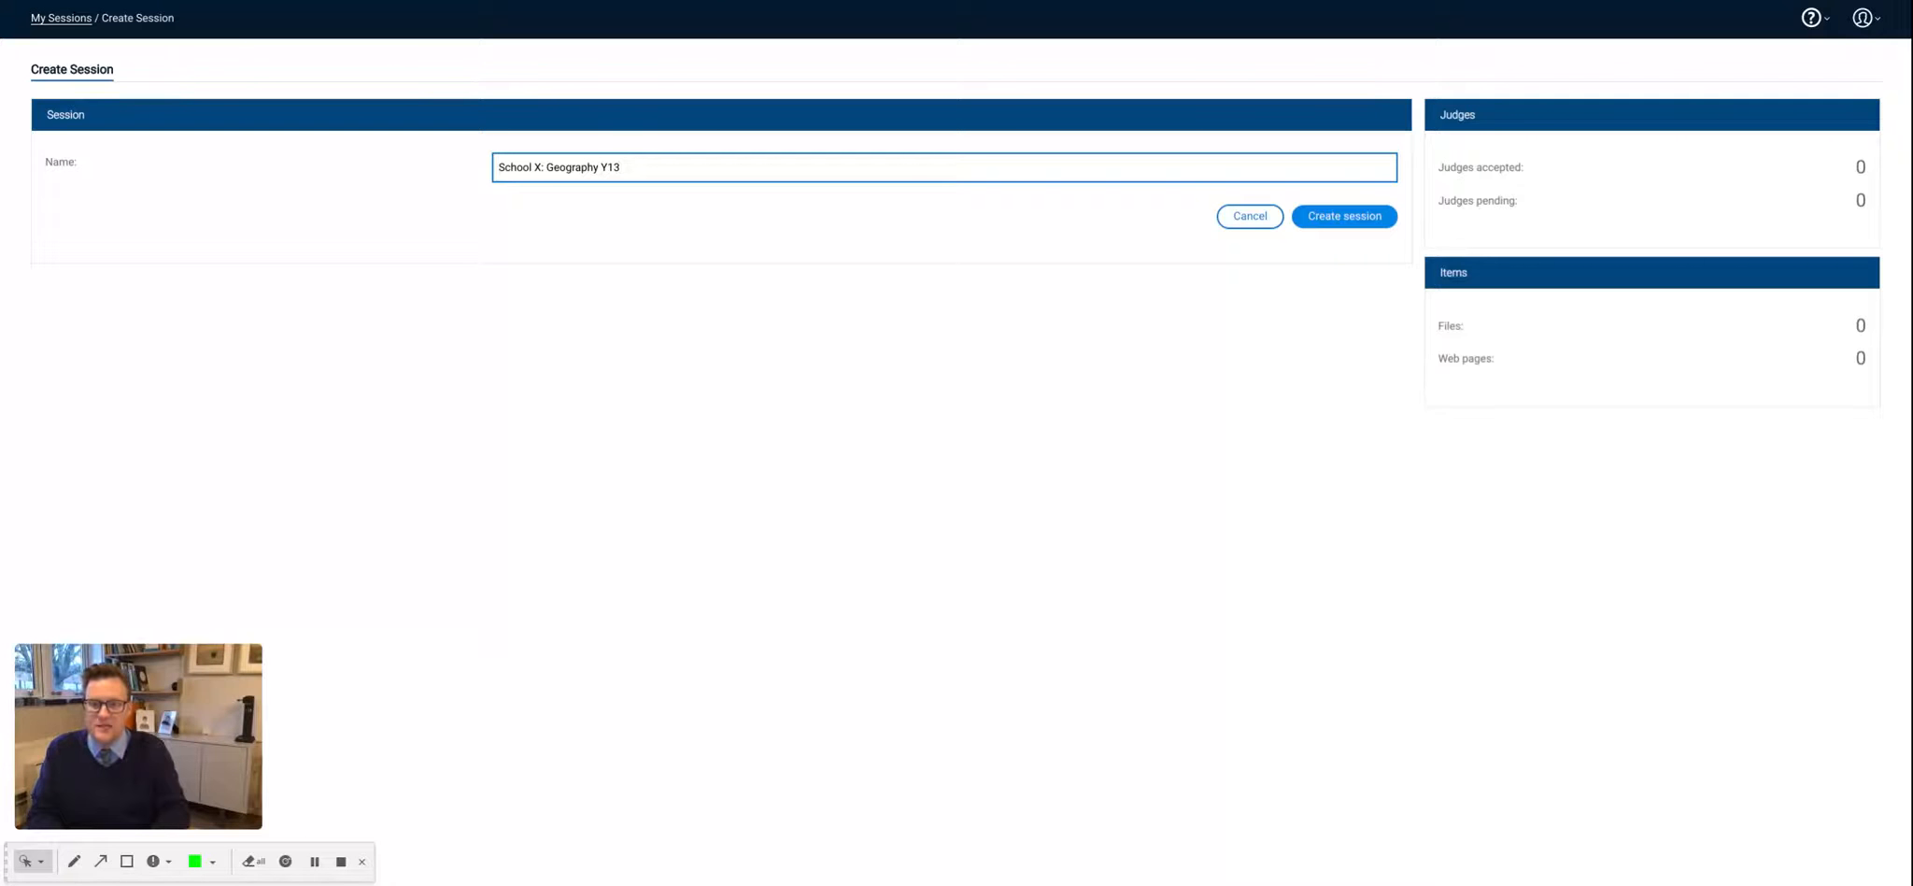
text(: U)
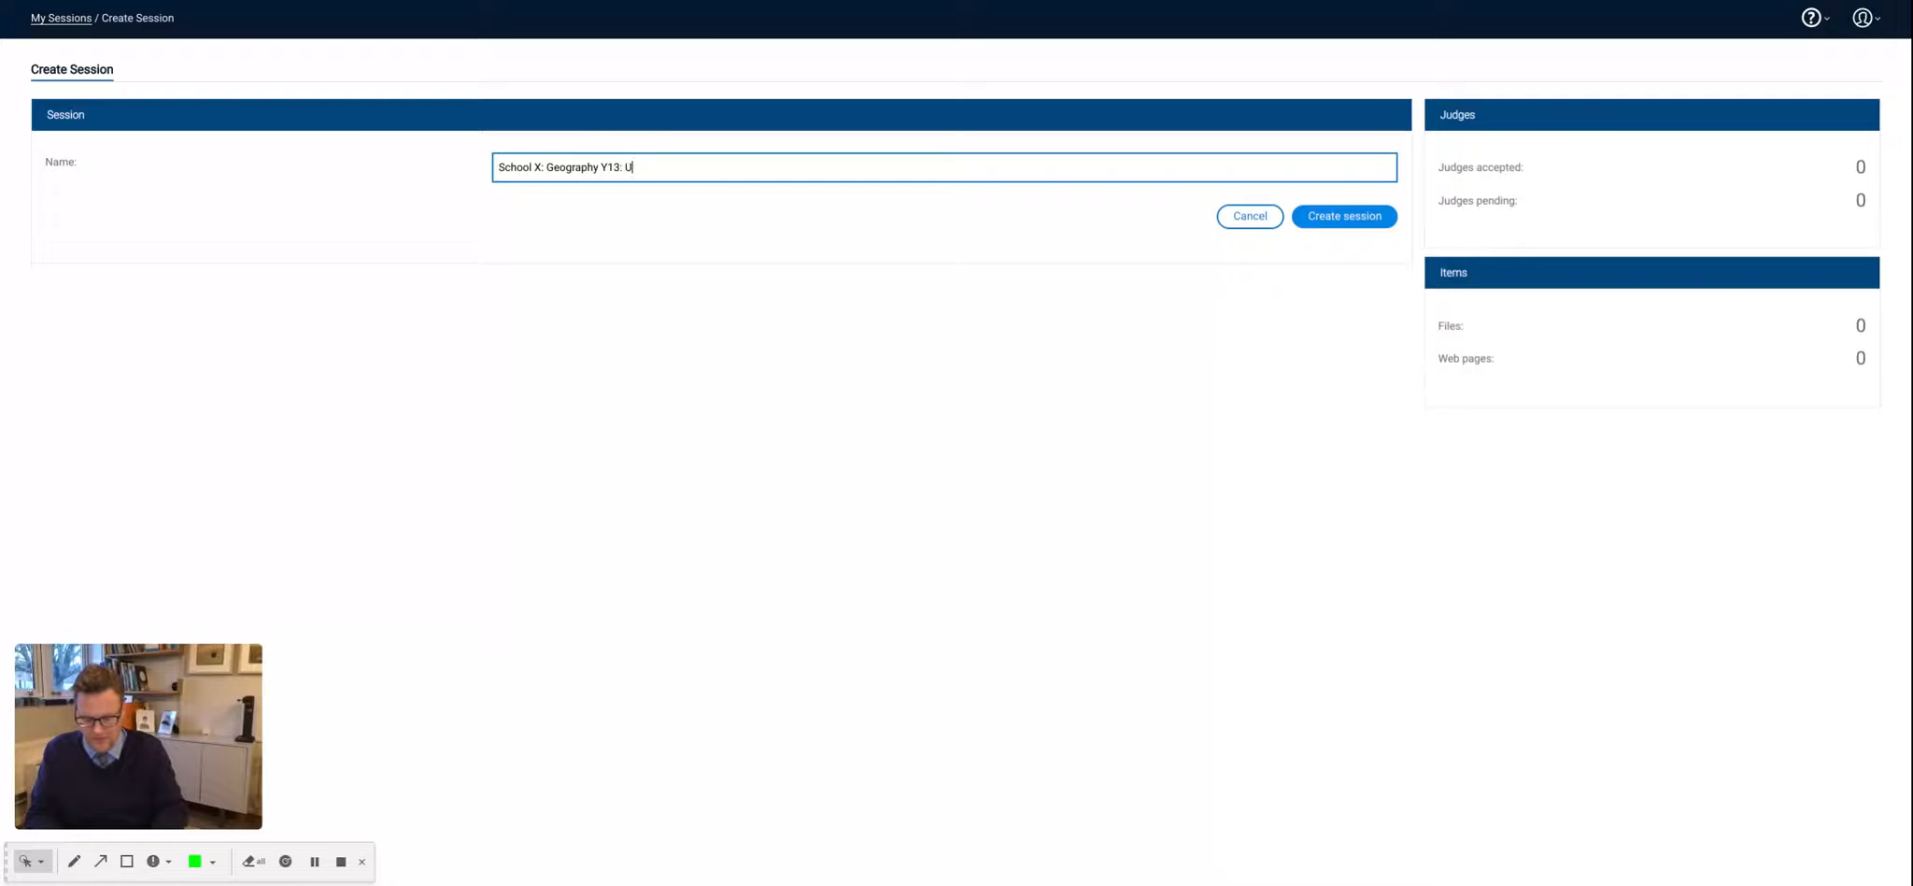
text(rbanisation)
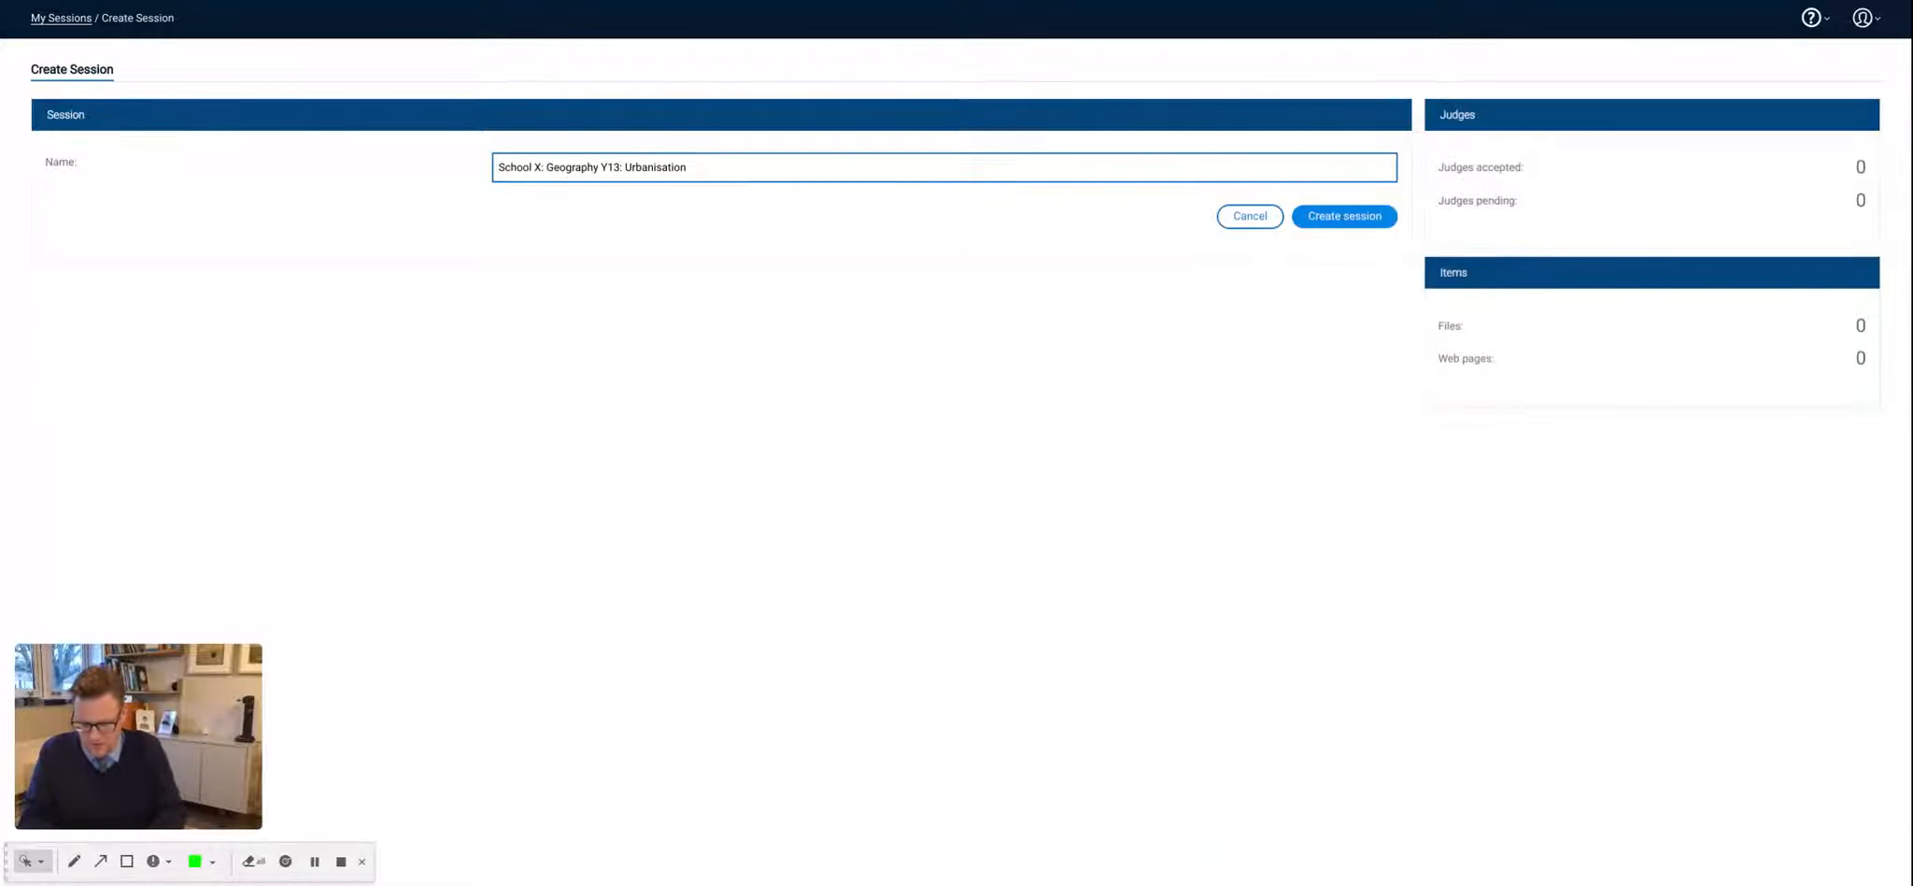
text(24.04.22)
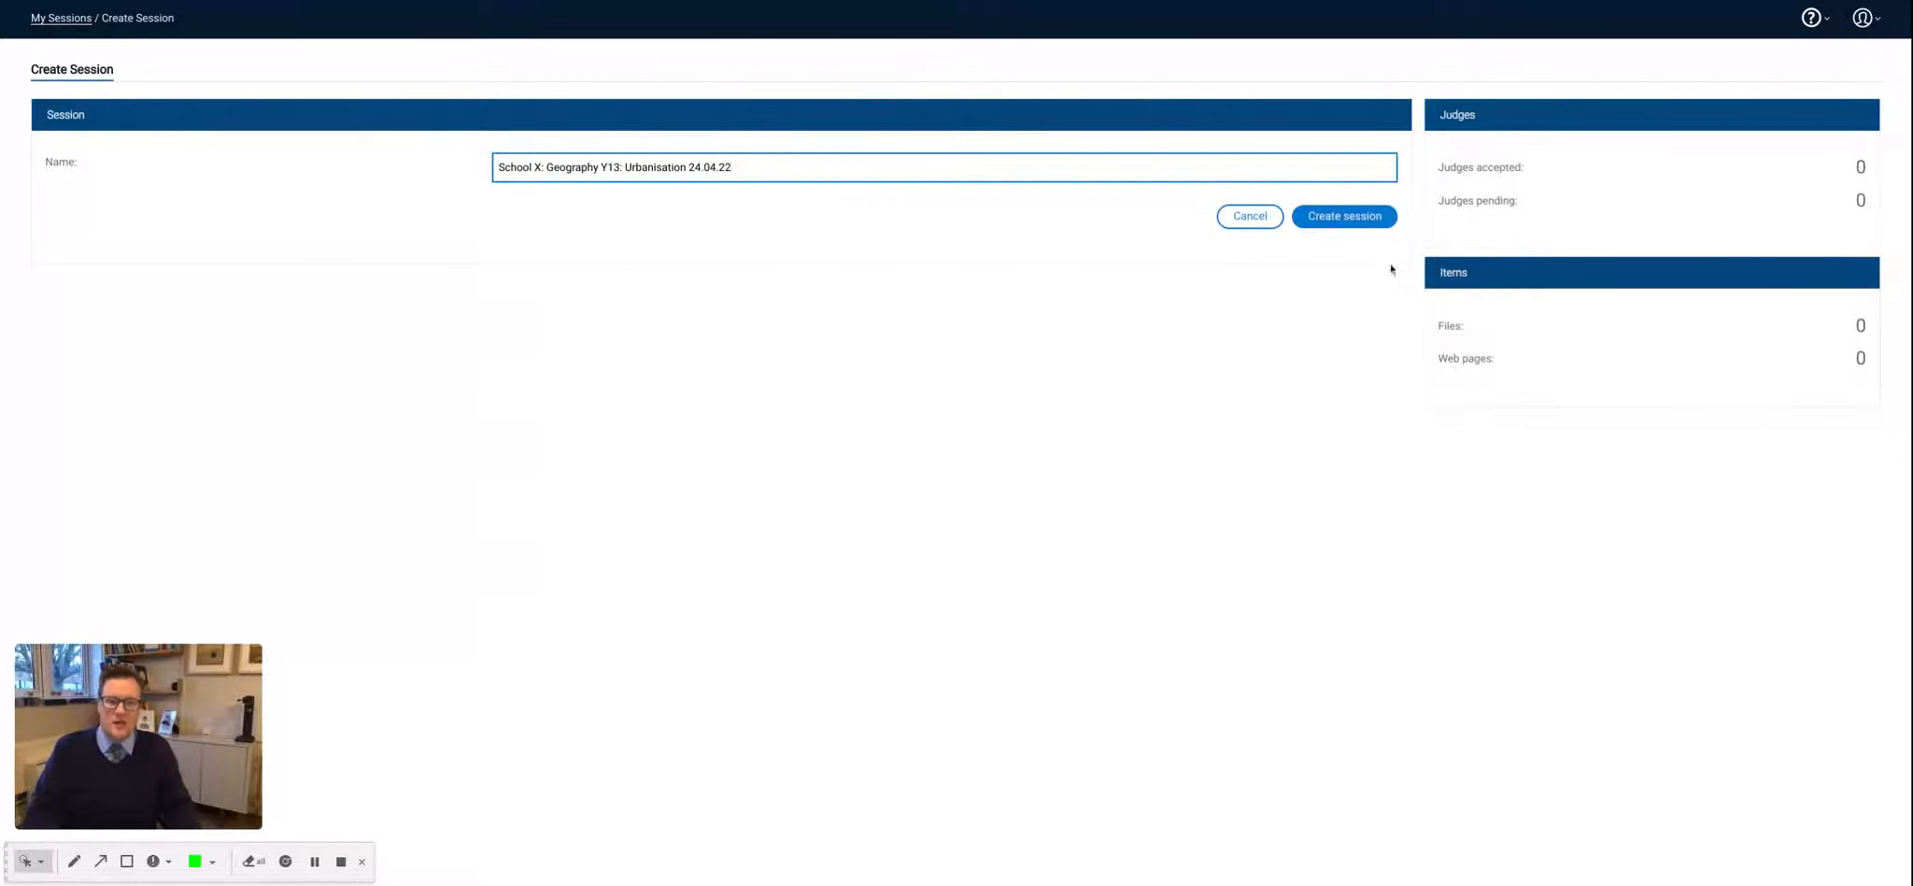
click(1354, 227)
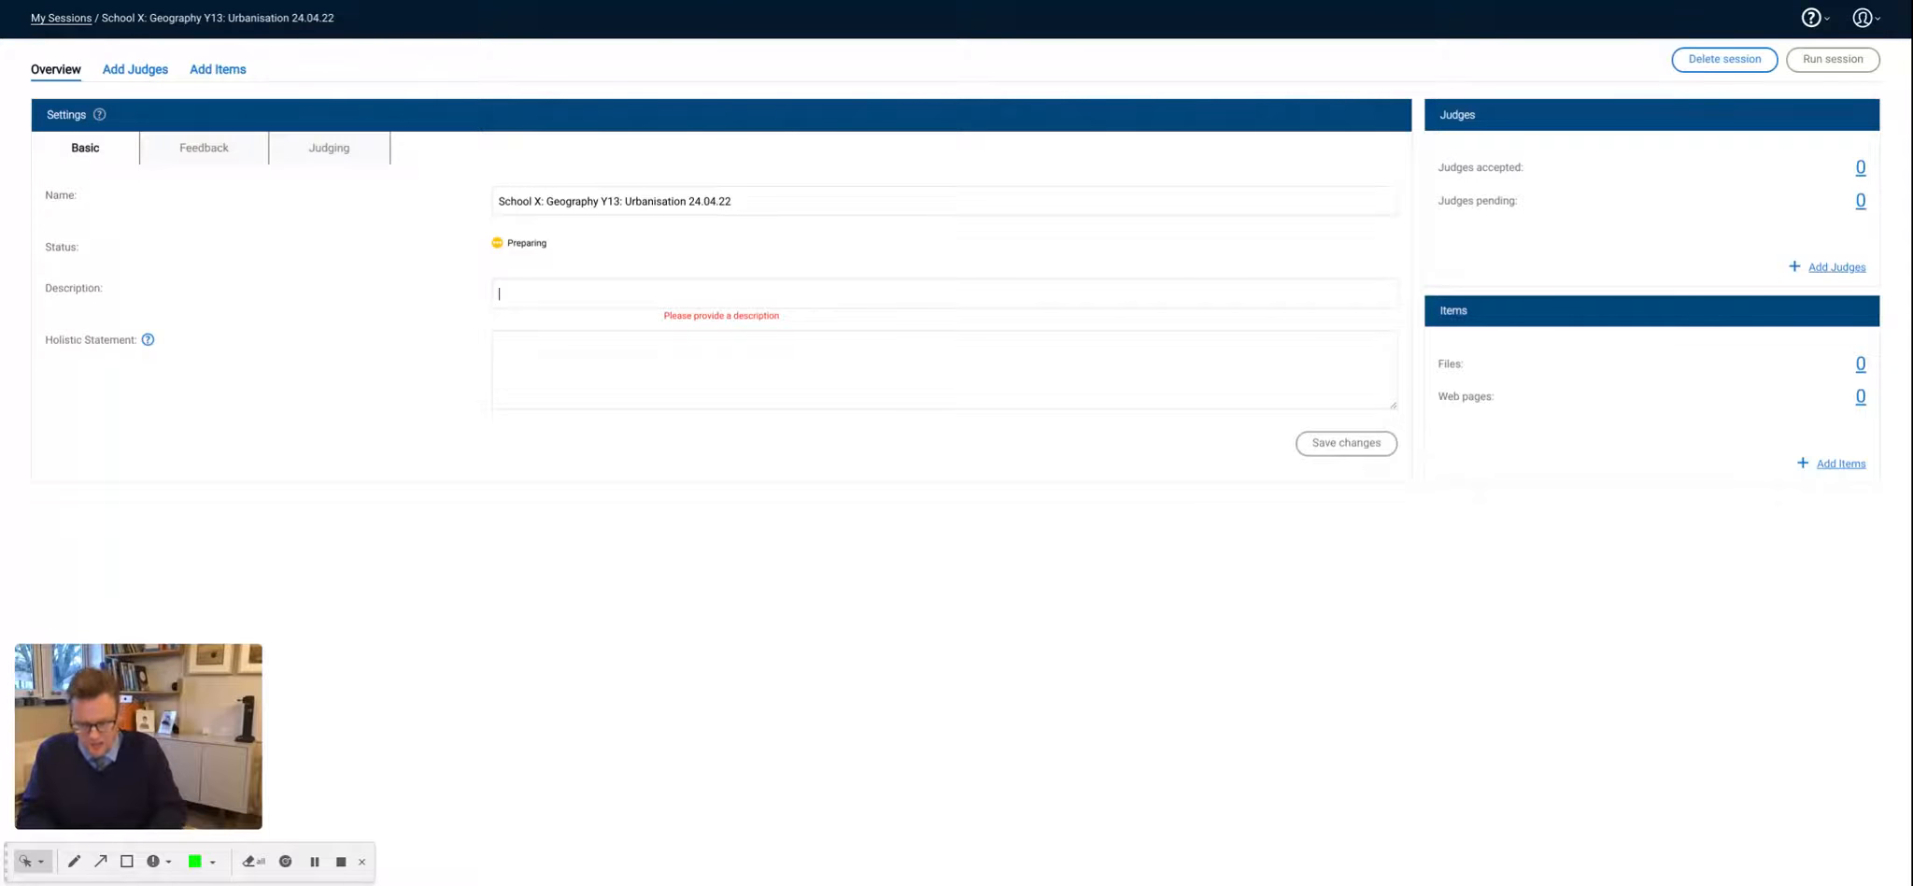
- Enter "Urbanisation Response to Q 4" as the session's description
text(Urba)
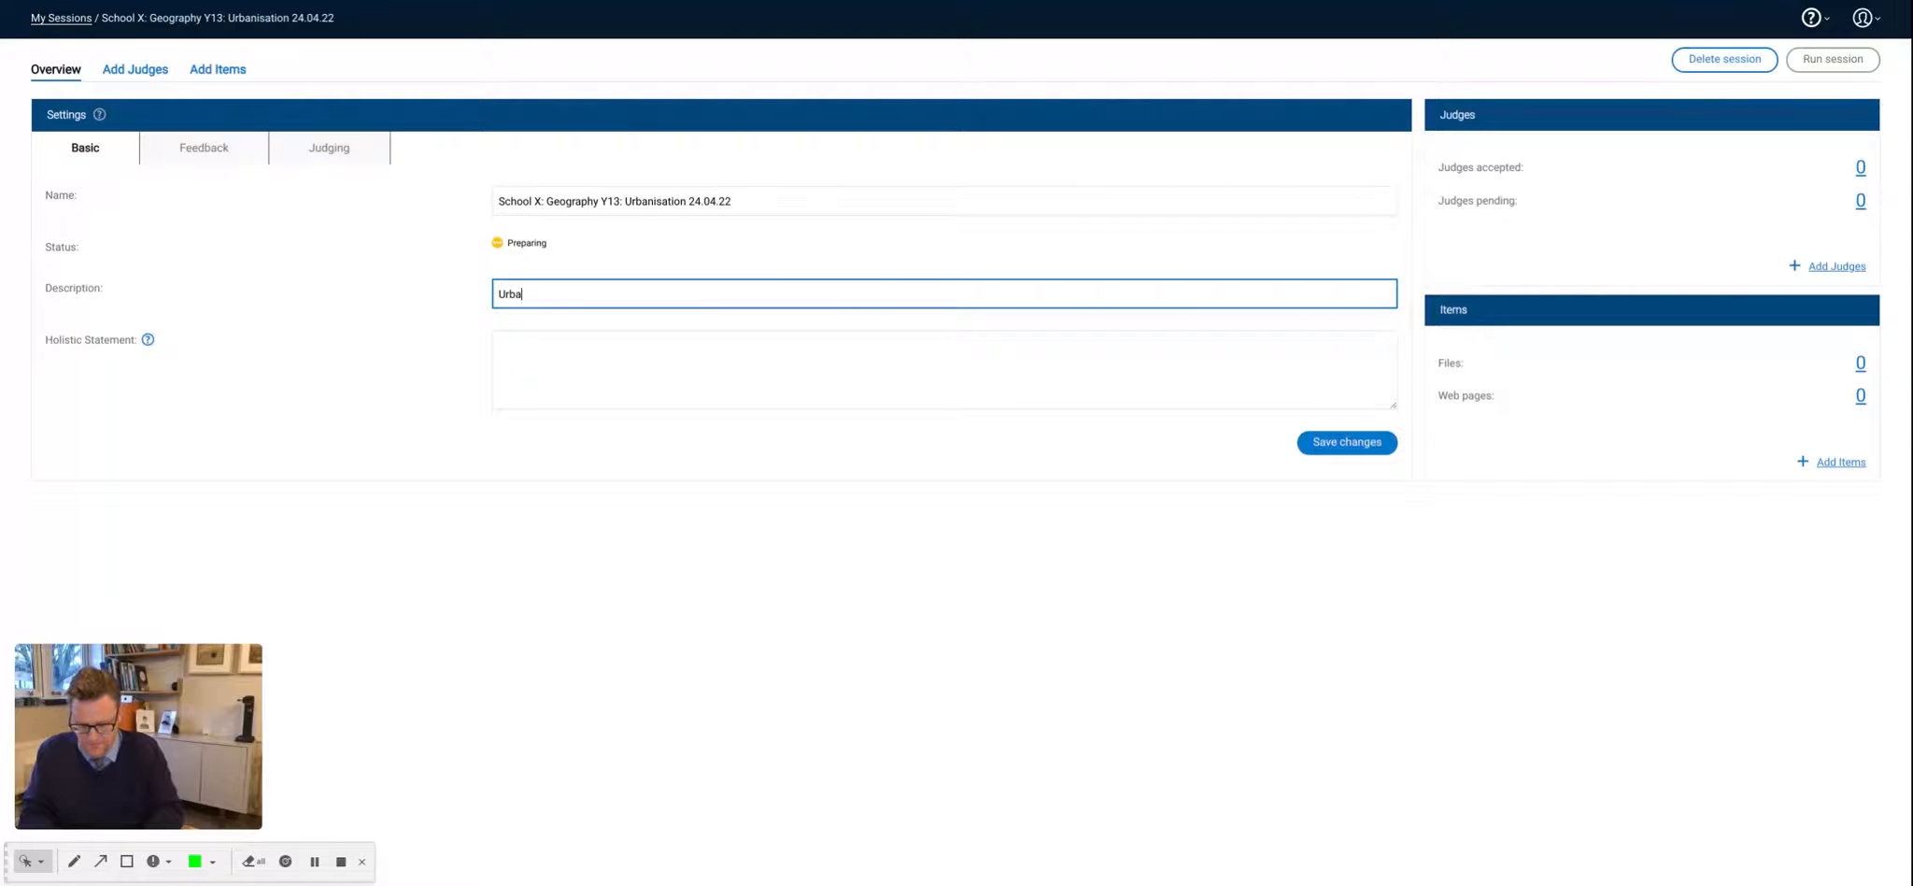
text(nisation)
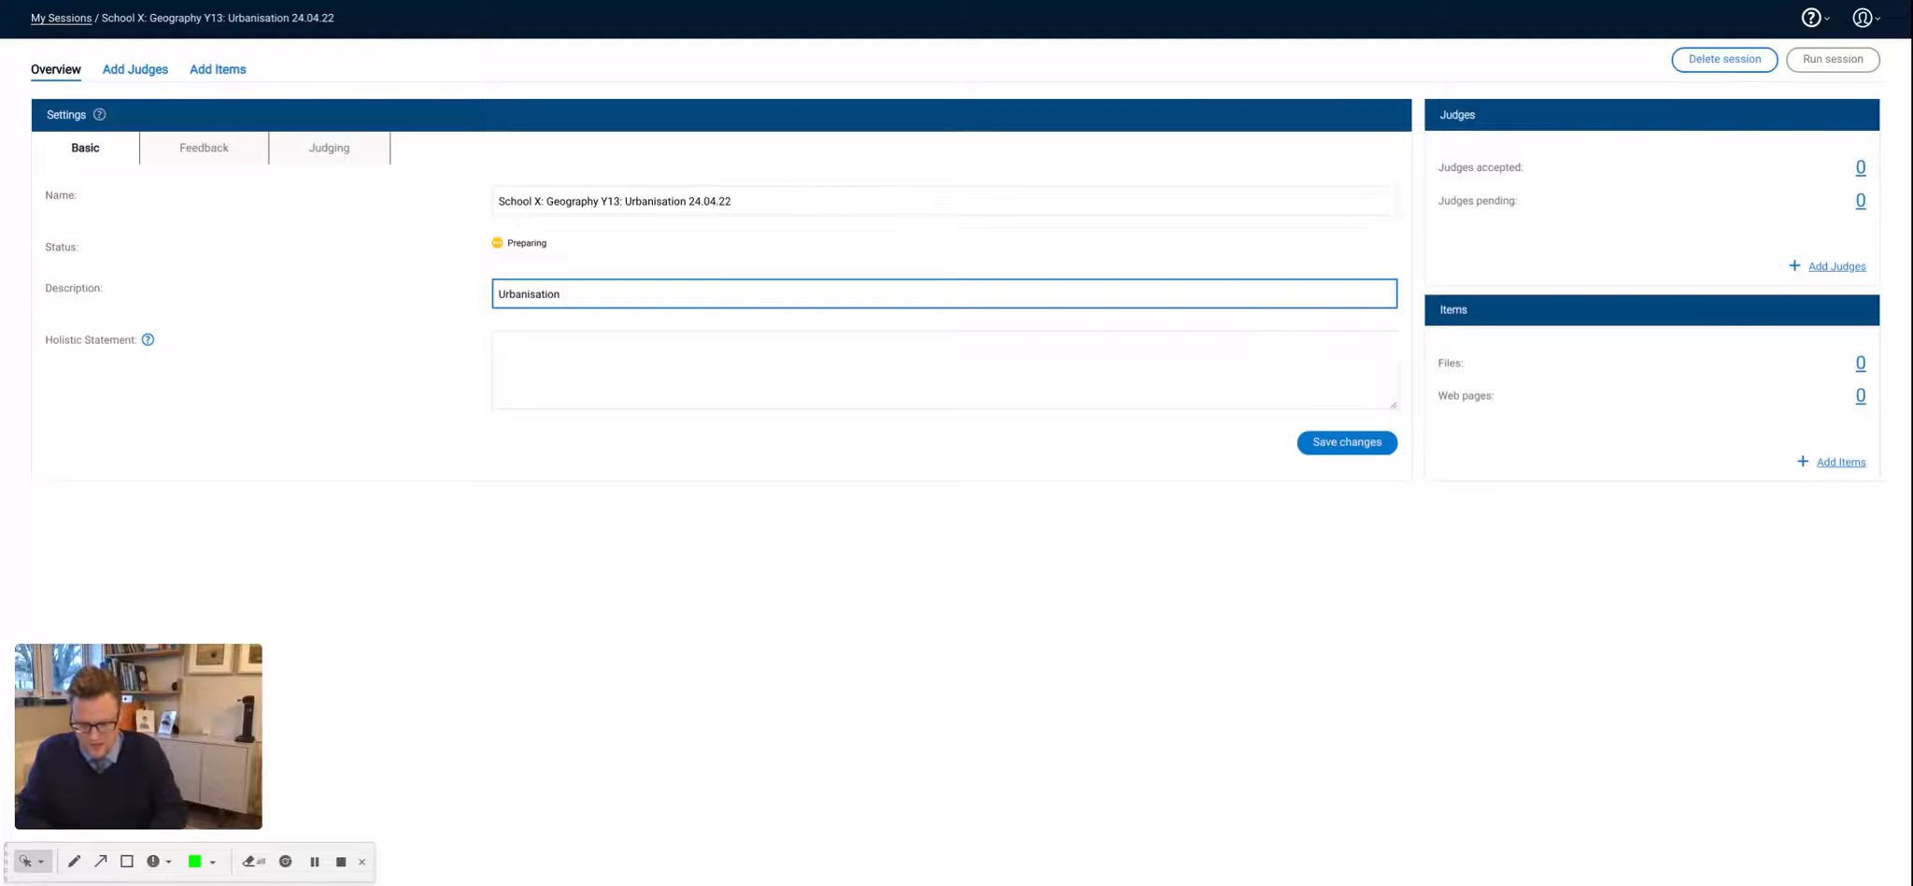
text( Response to Q 4)
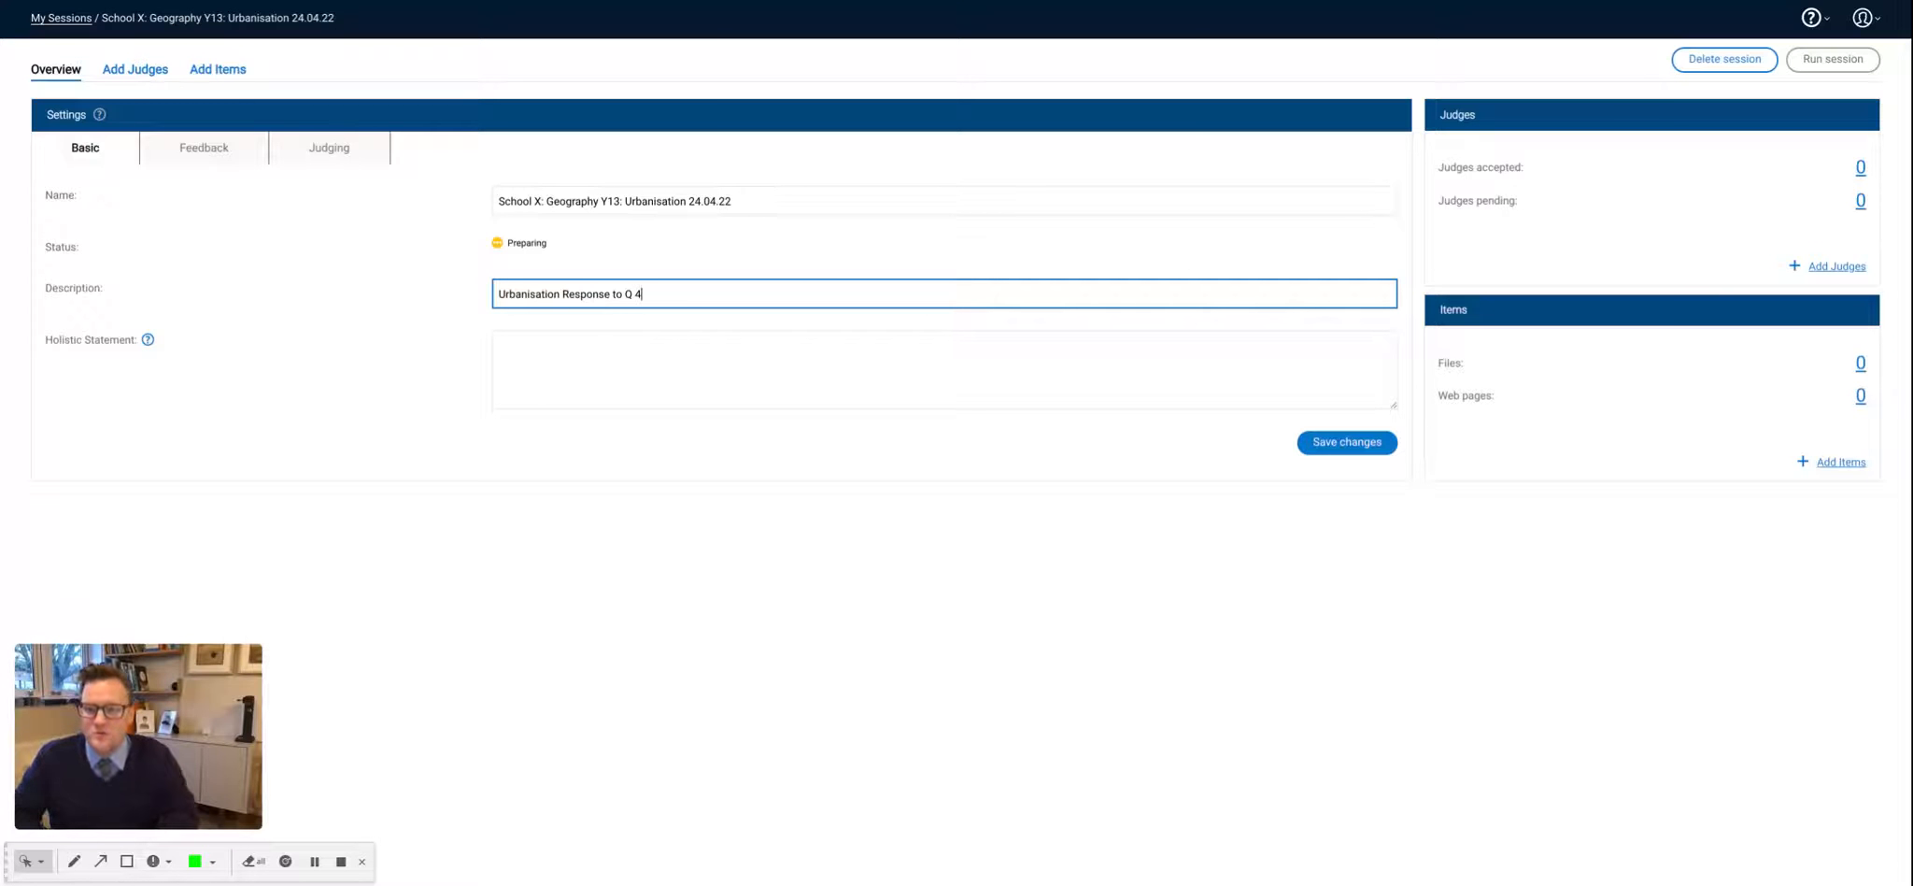
- Enter the holistic statement "Which response best describes the positive impact of urbanisation India"
click(554, 347)
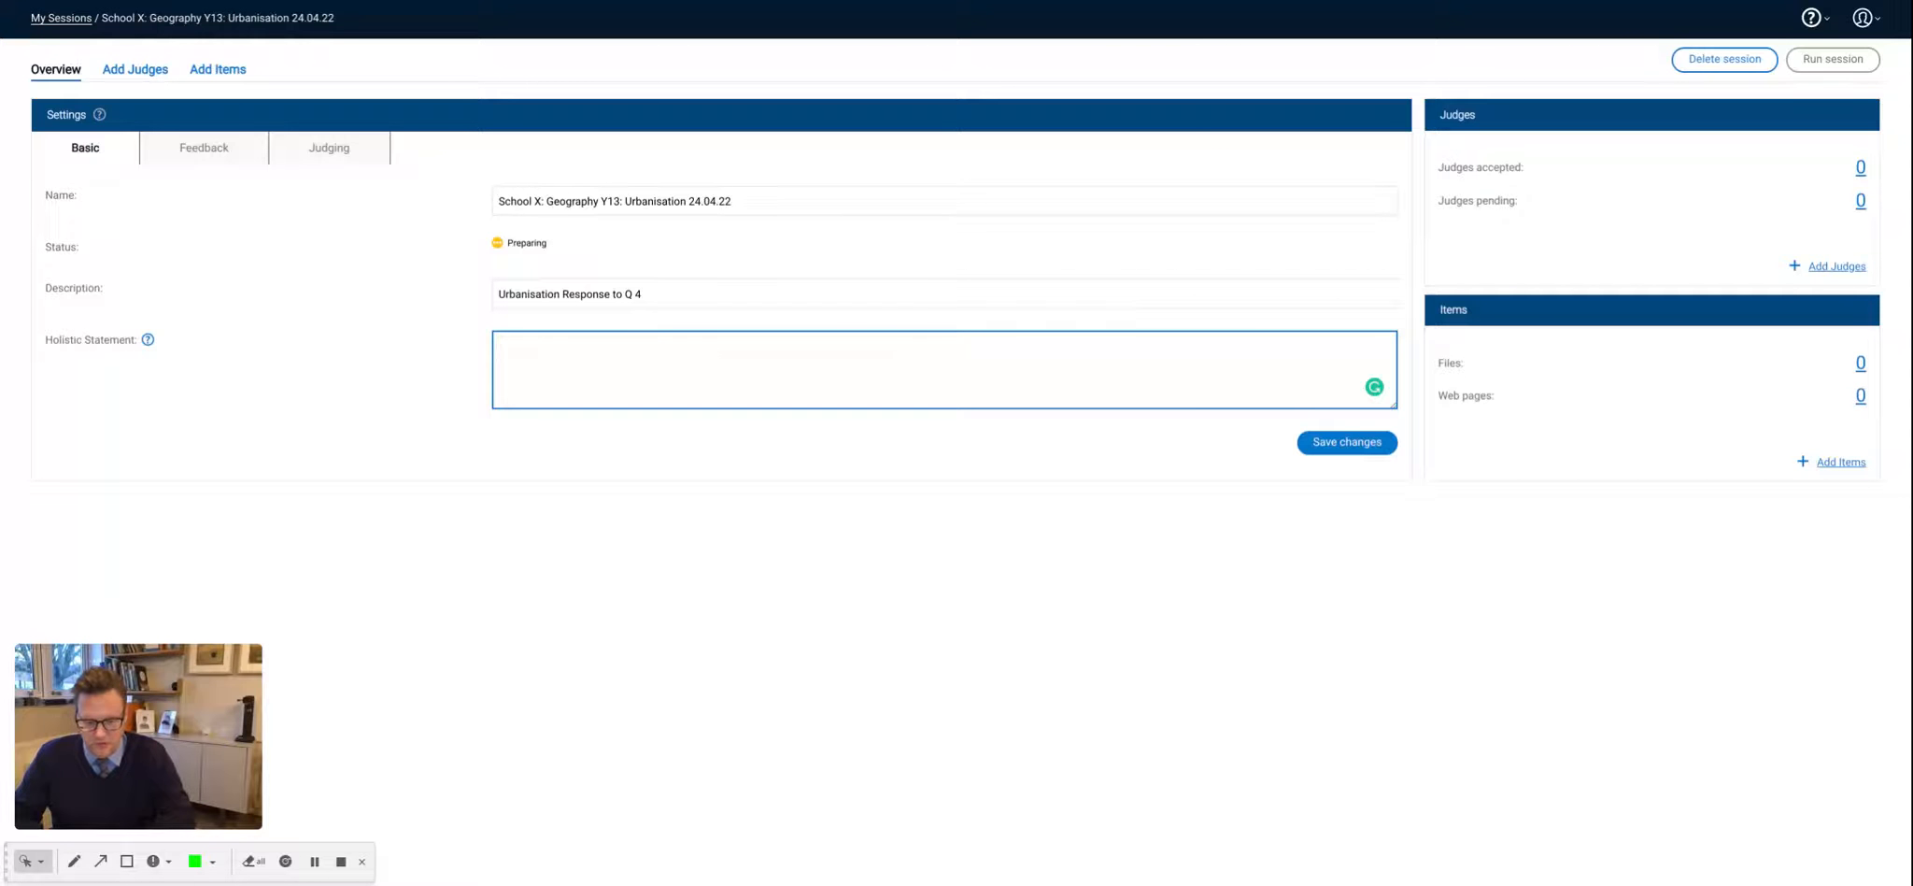
text(Whic)
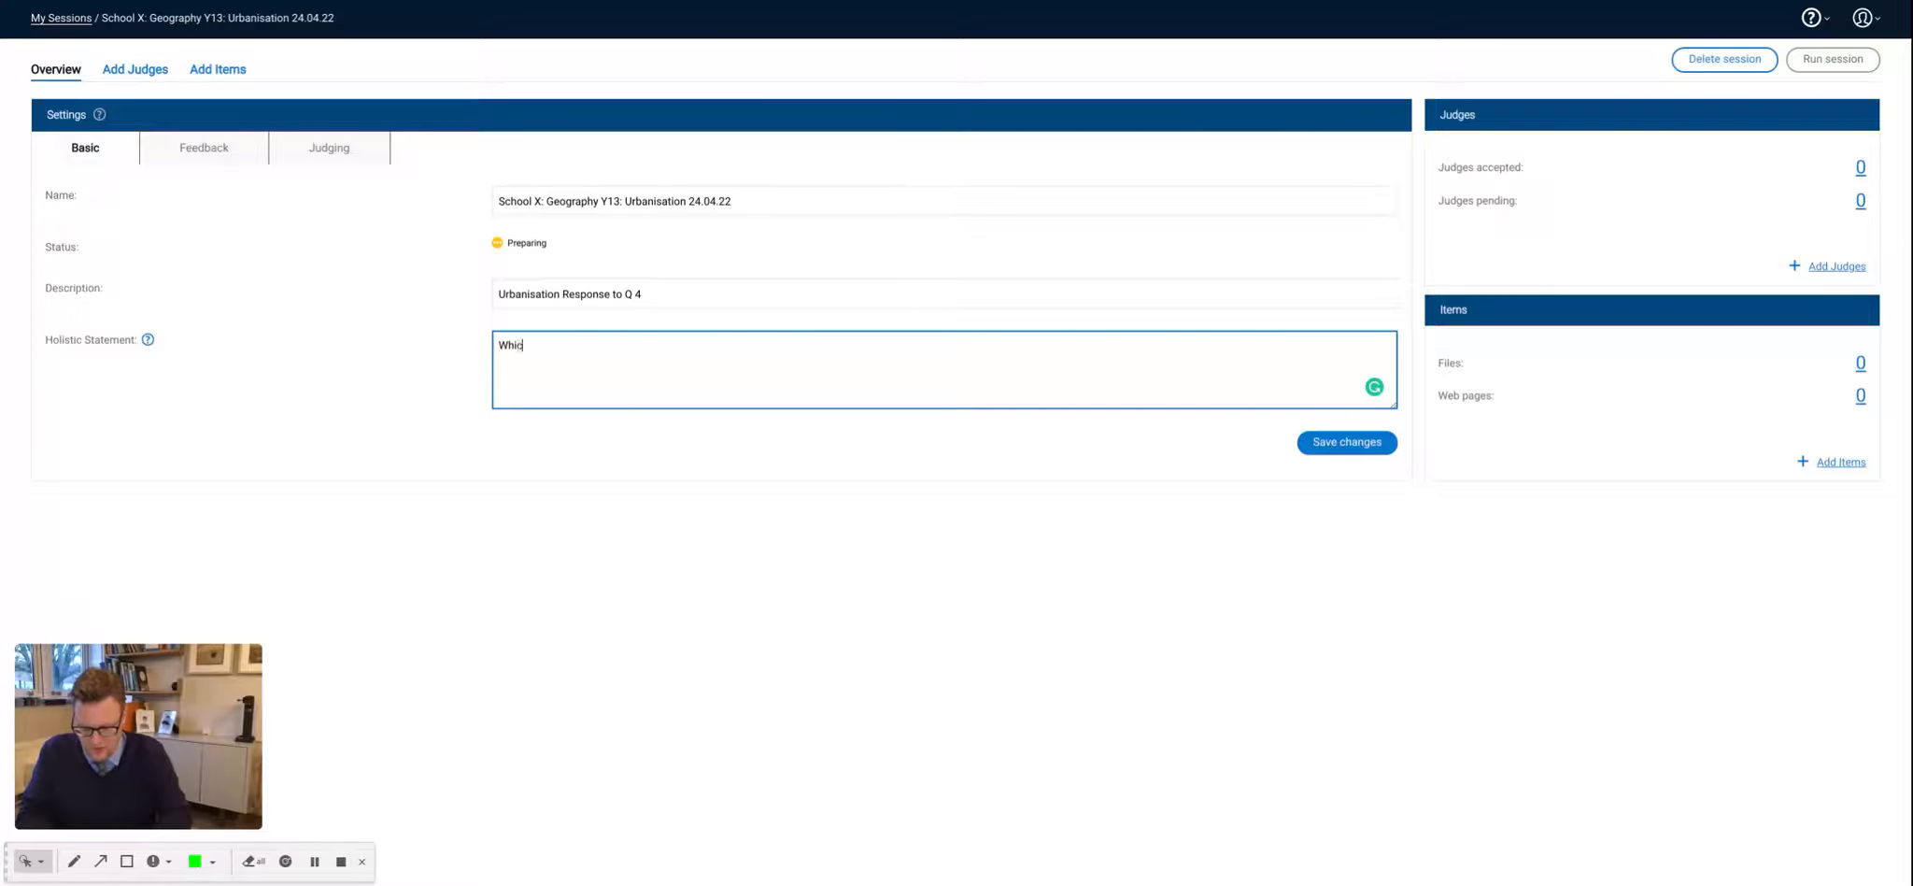
text(h response)
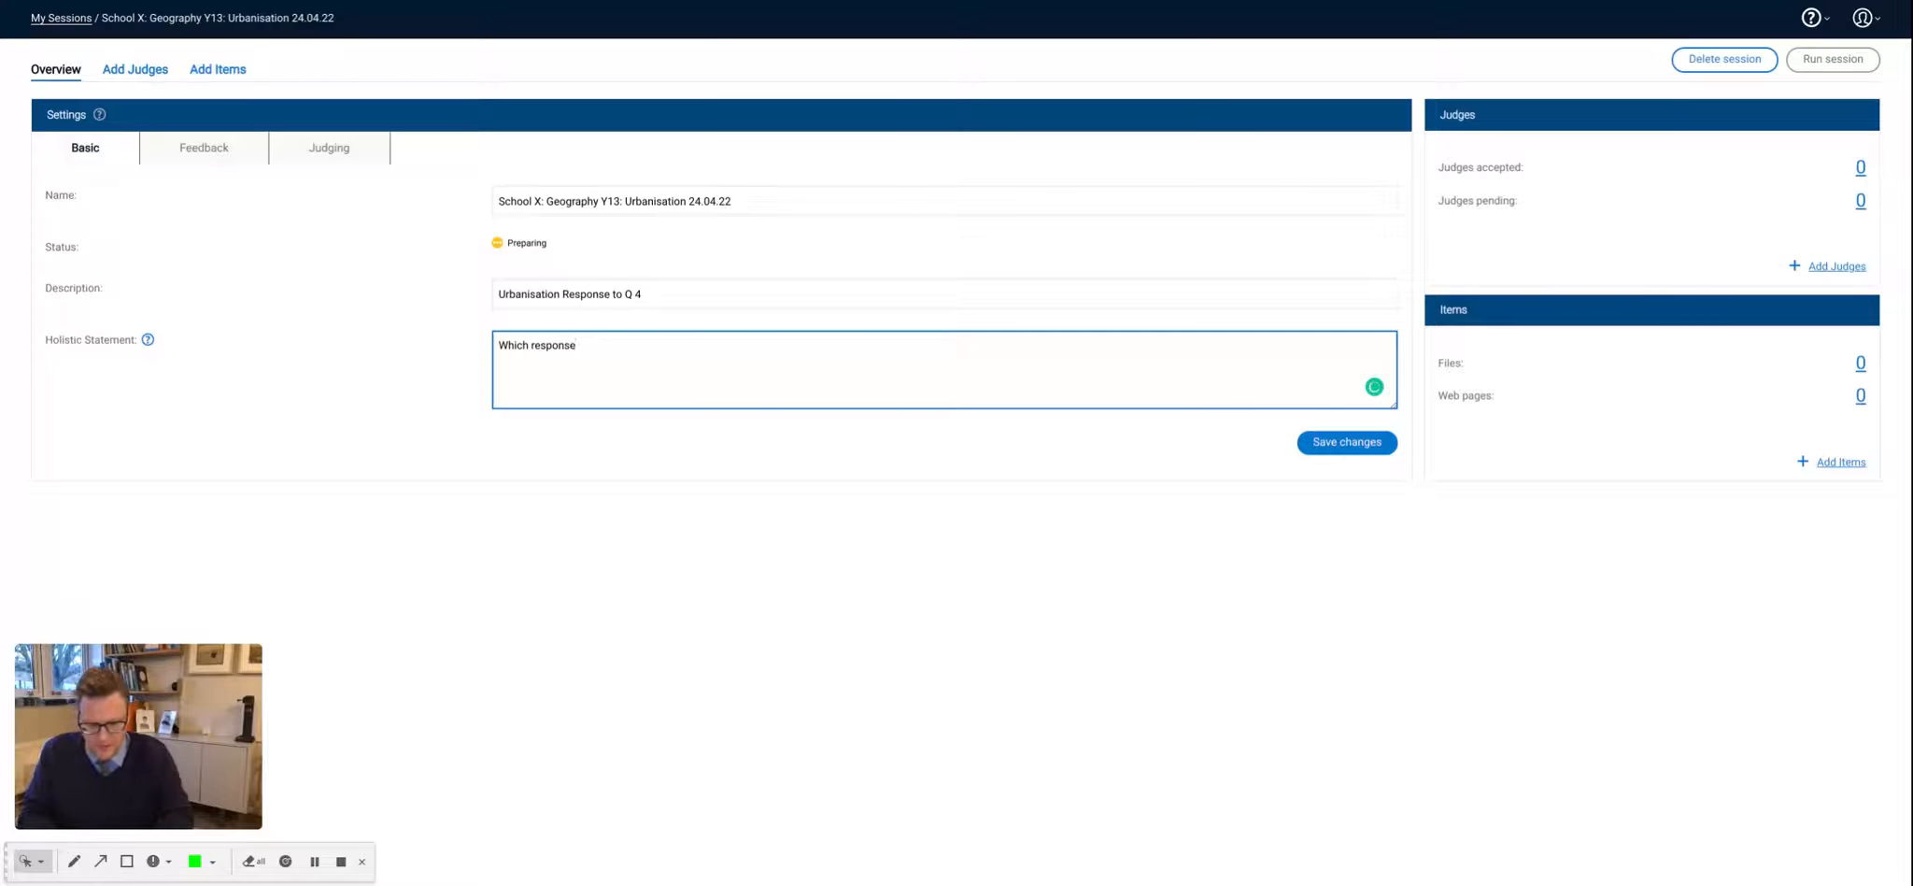
text( best)
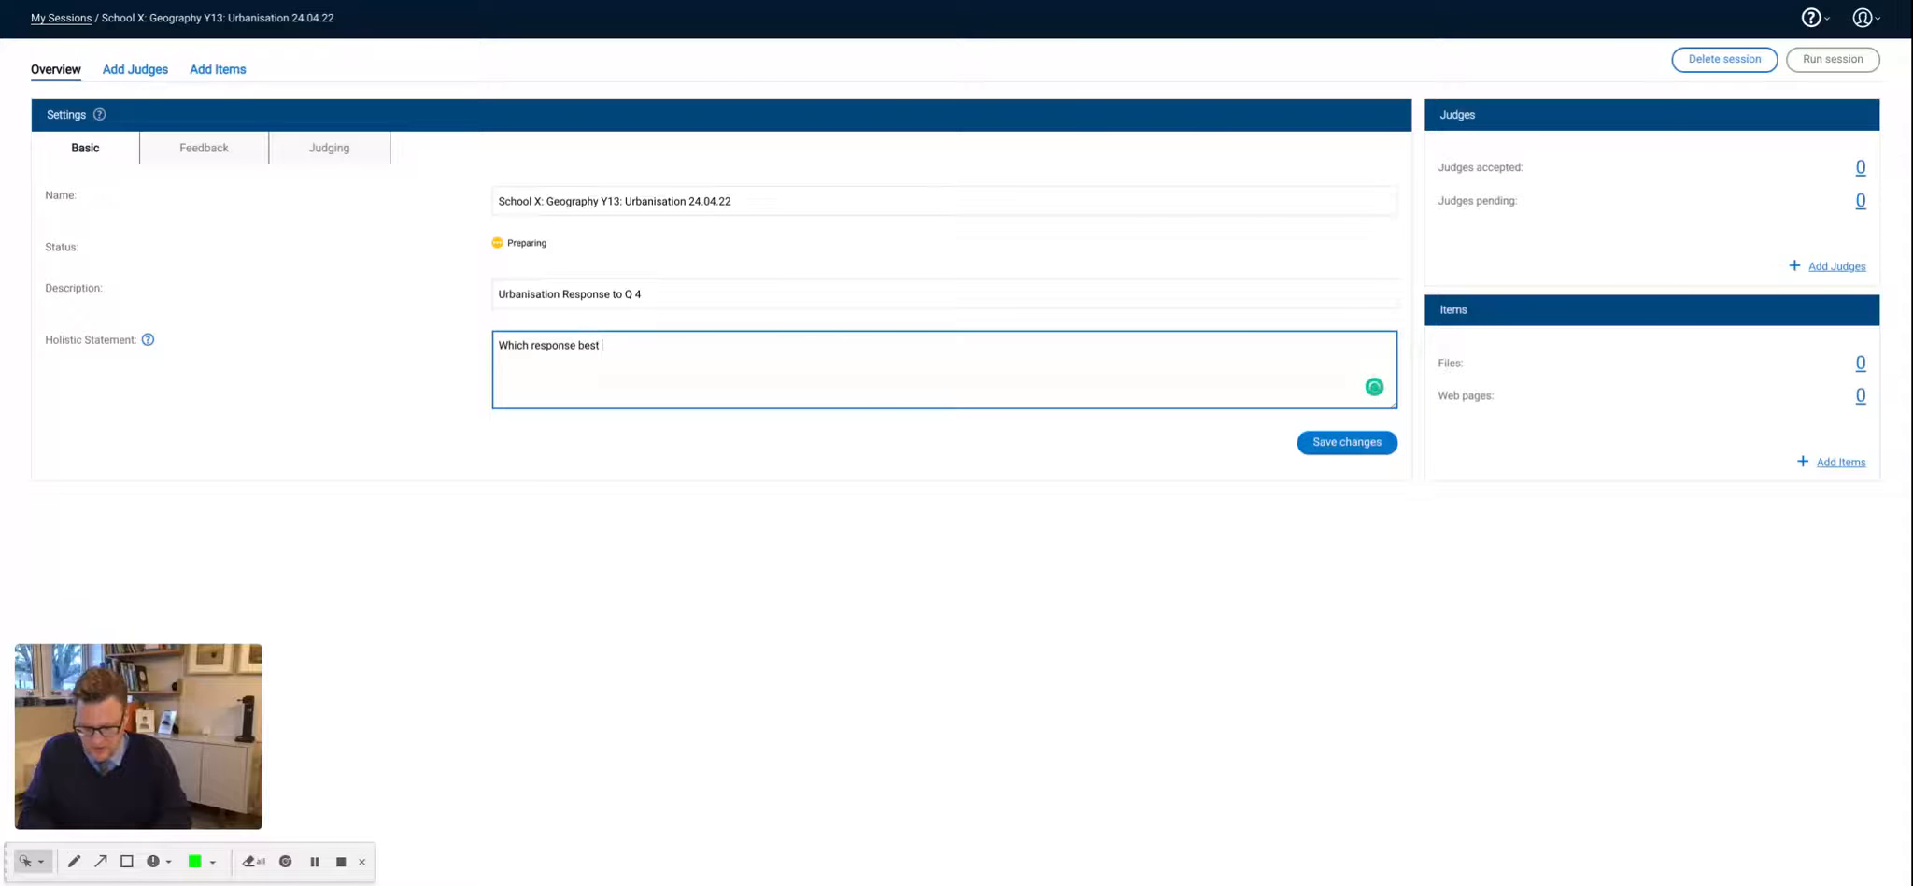
text( describes)
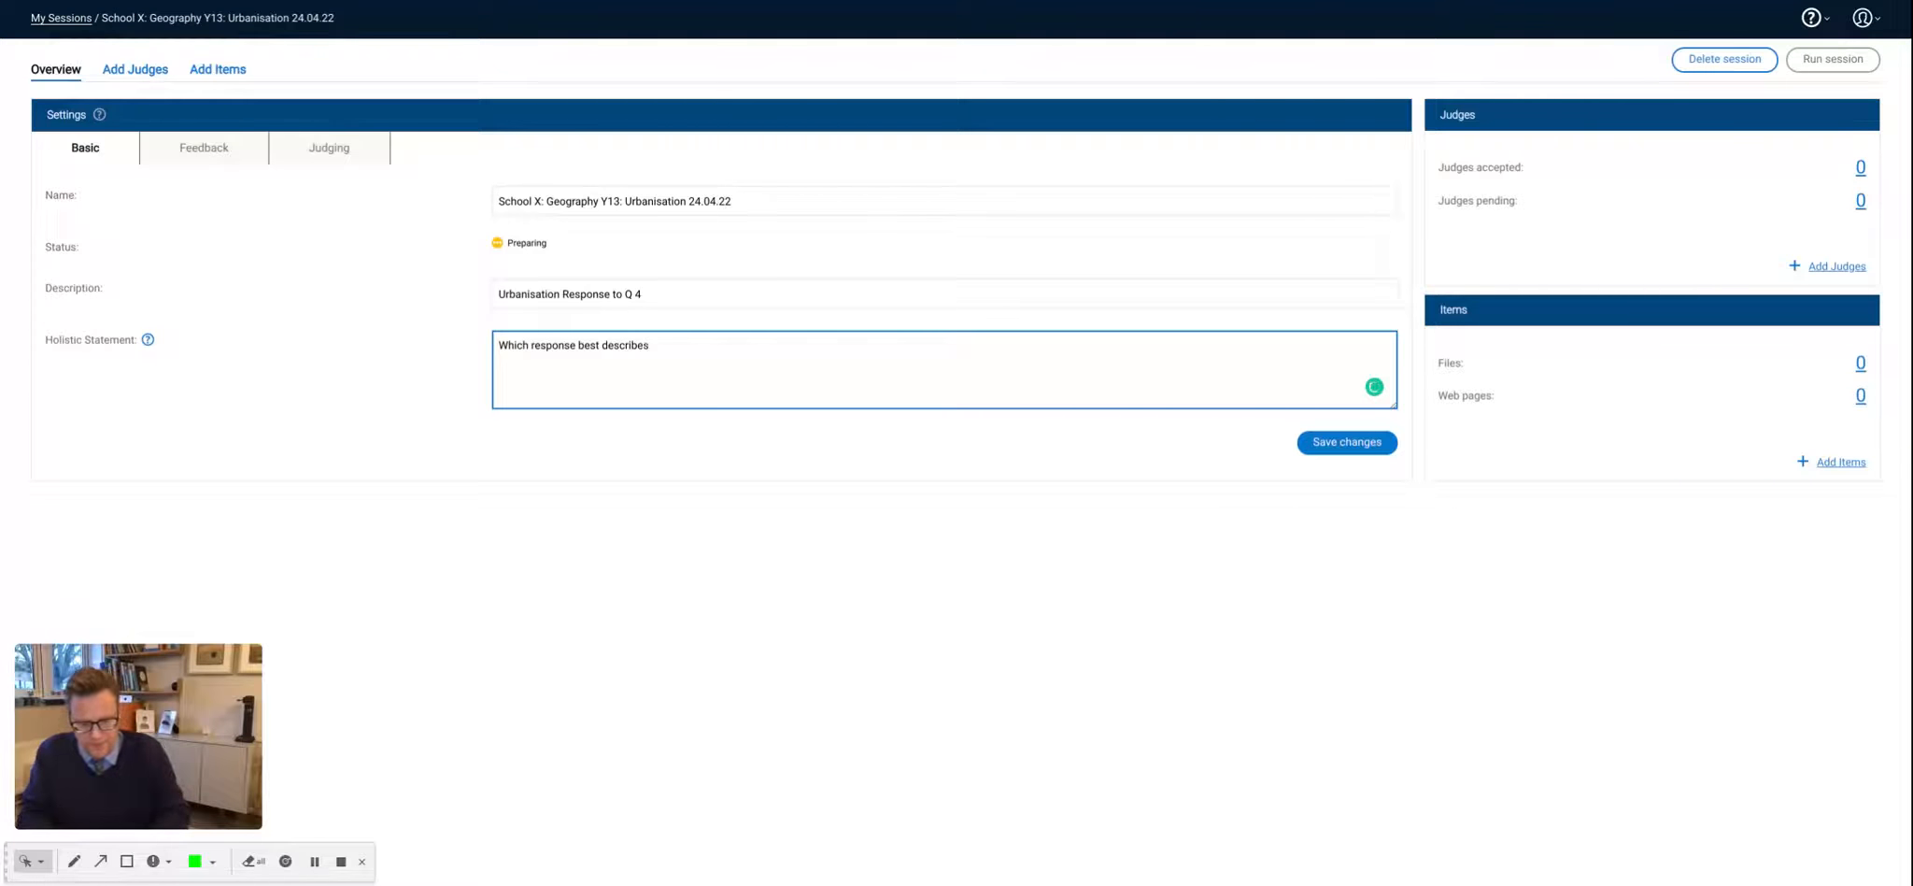
text( the p)
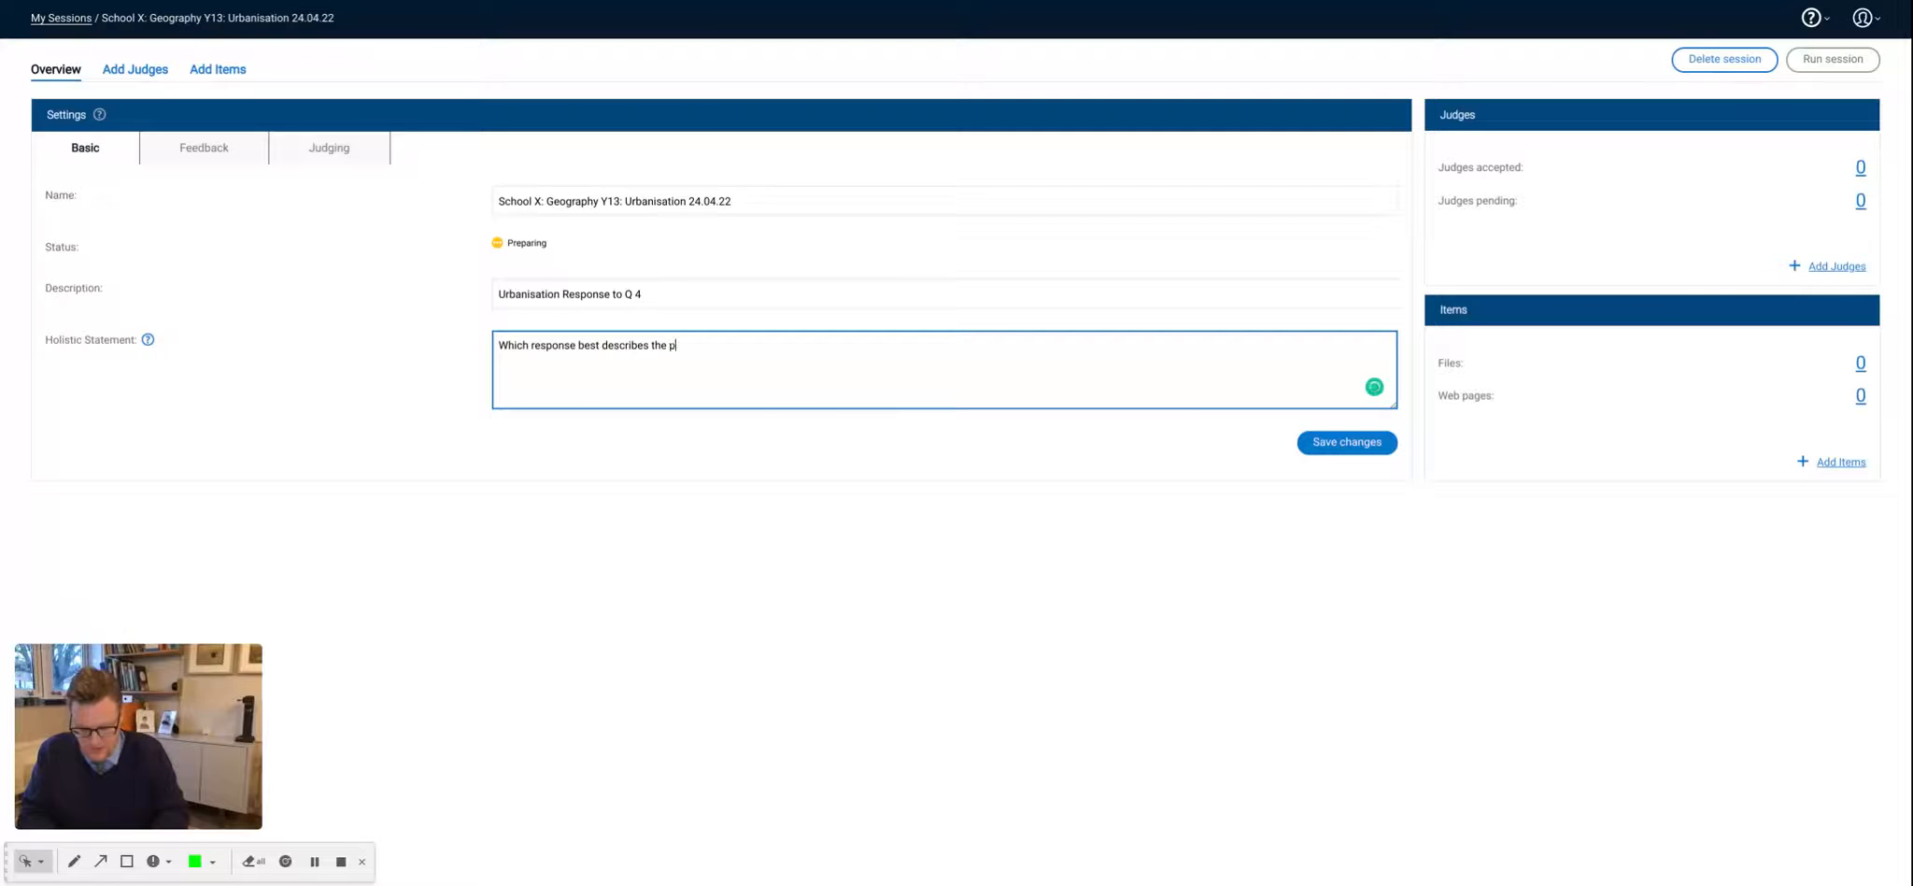
text(ositive im)
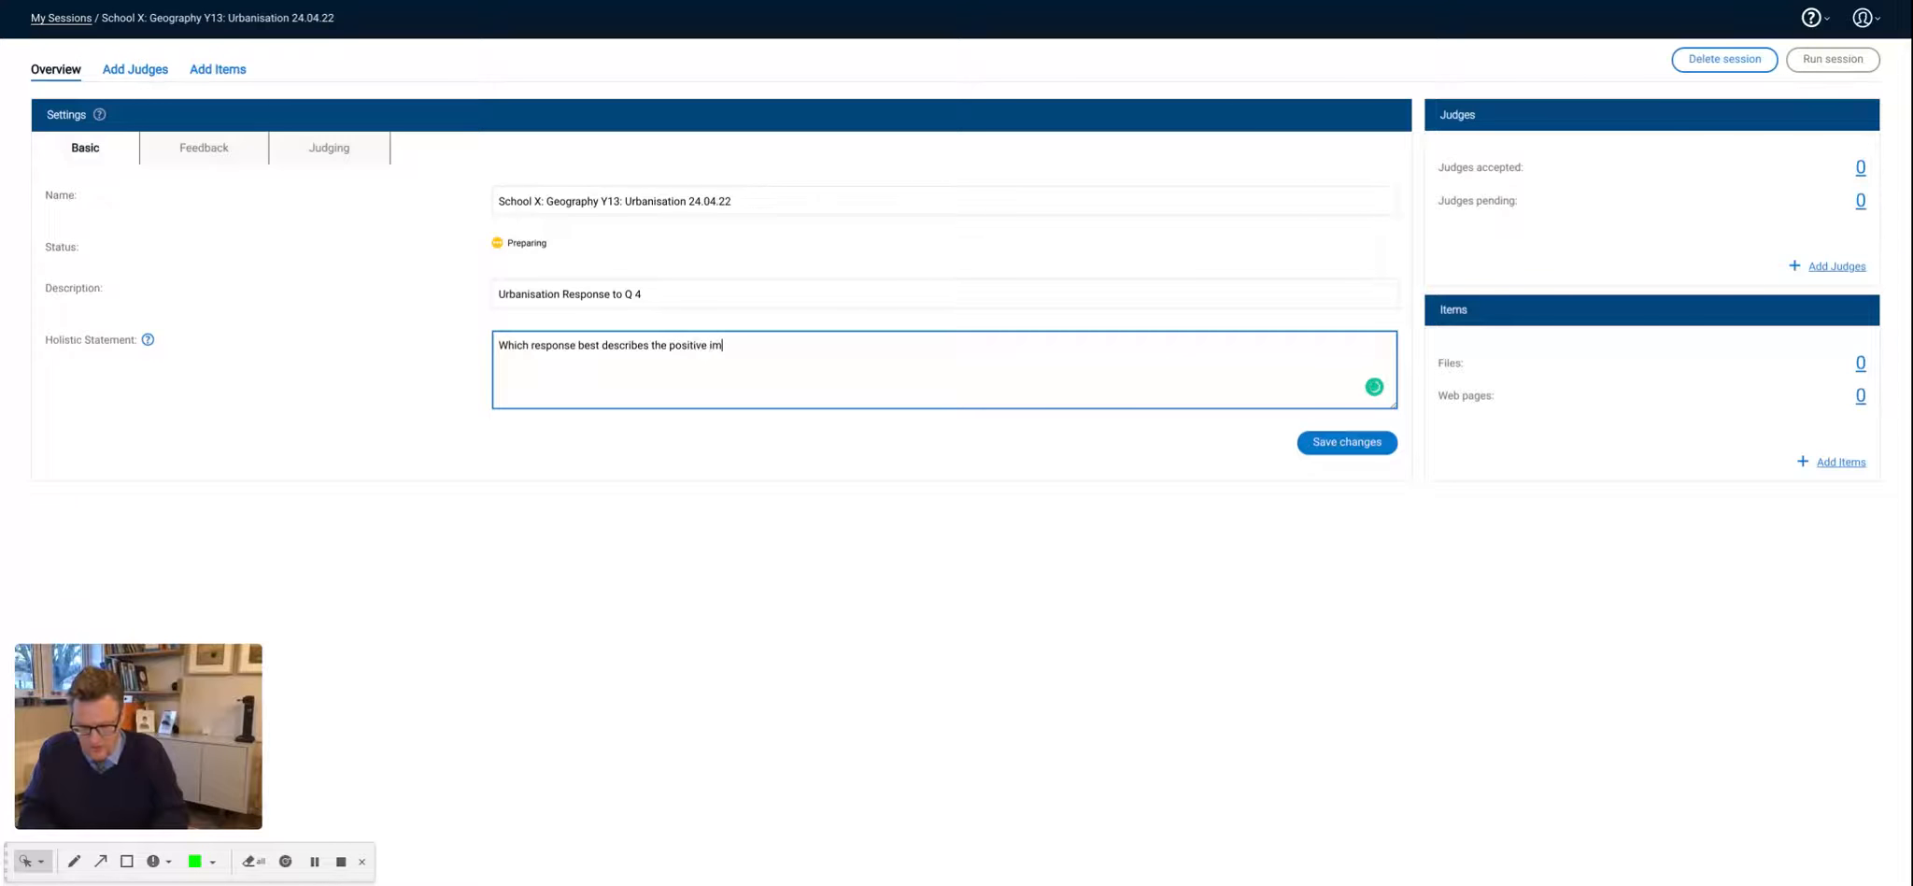
text(pact of)
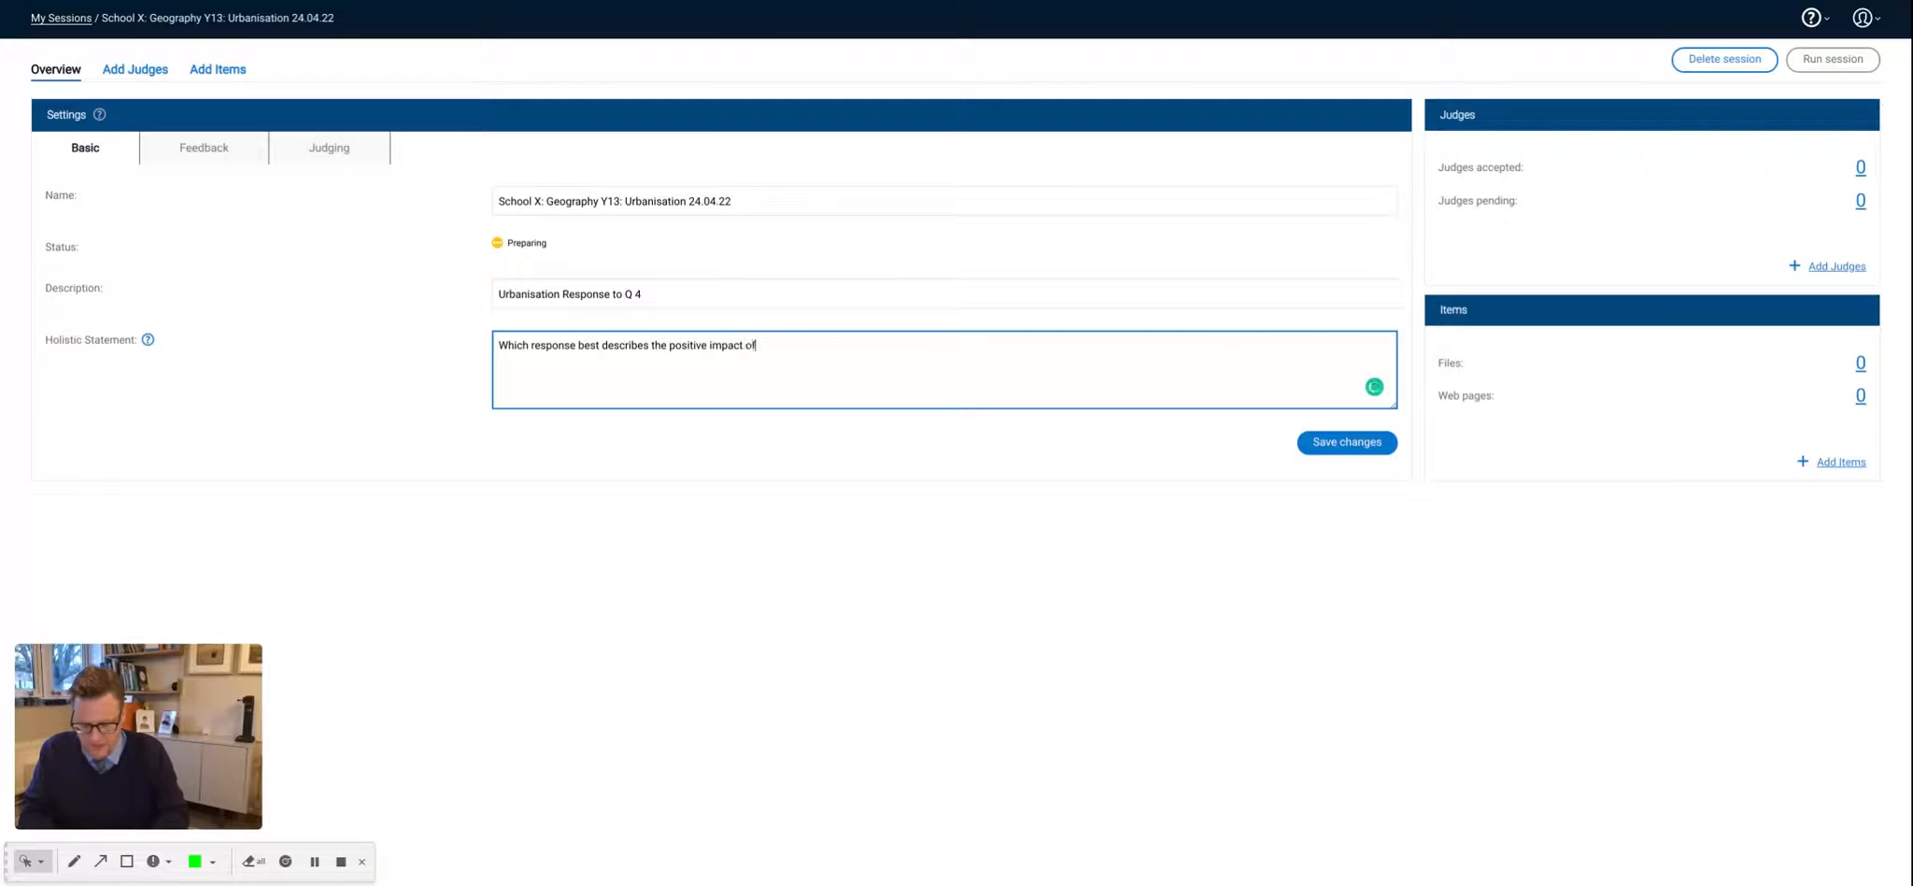
text( urbanisation)
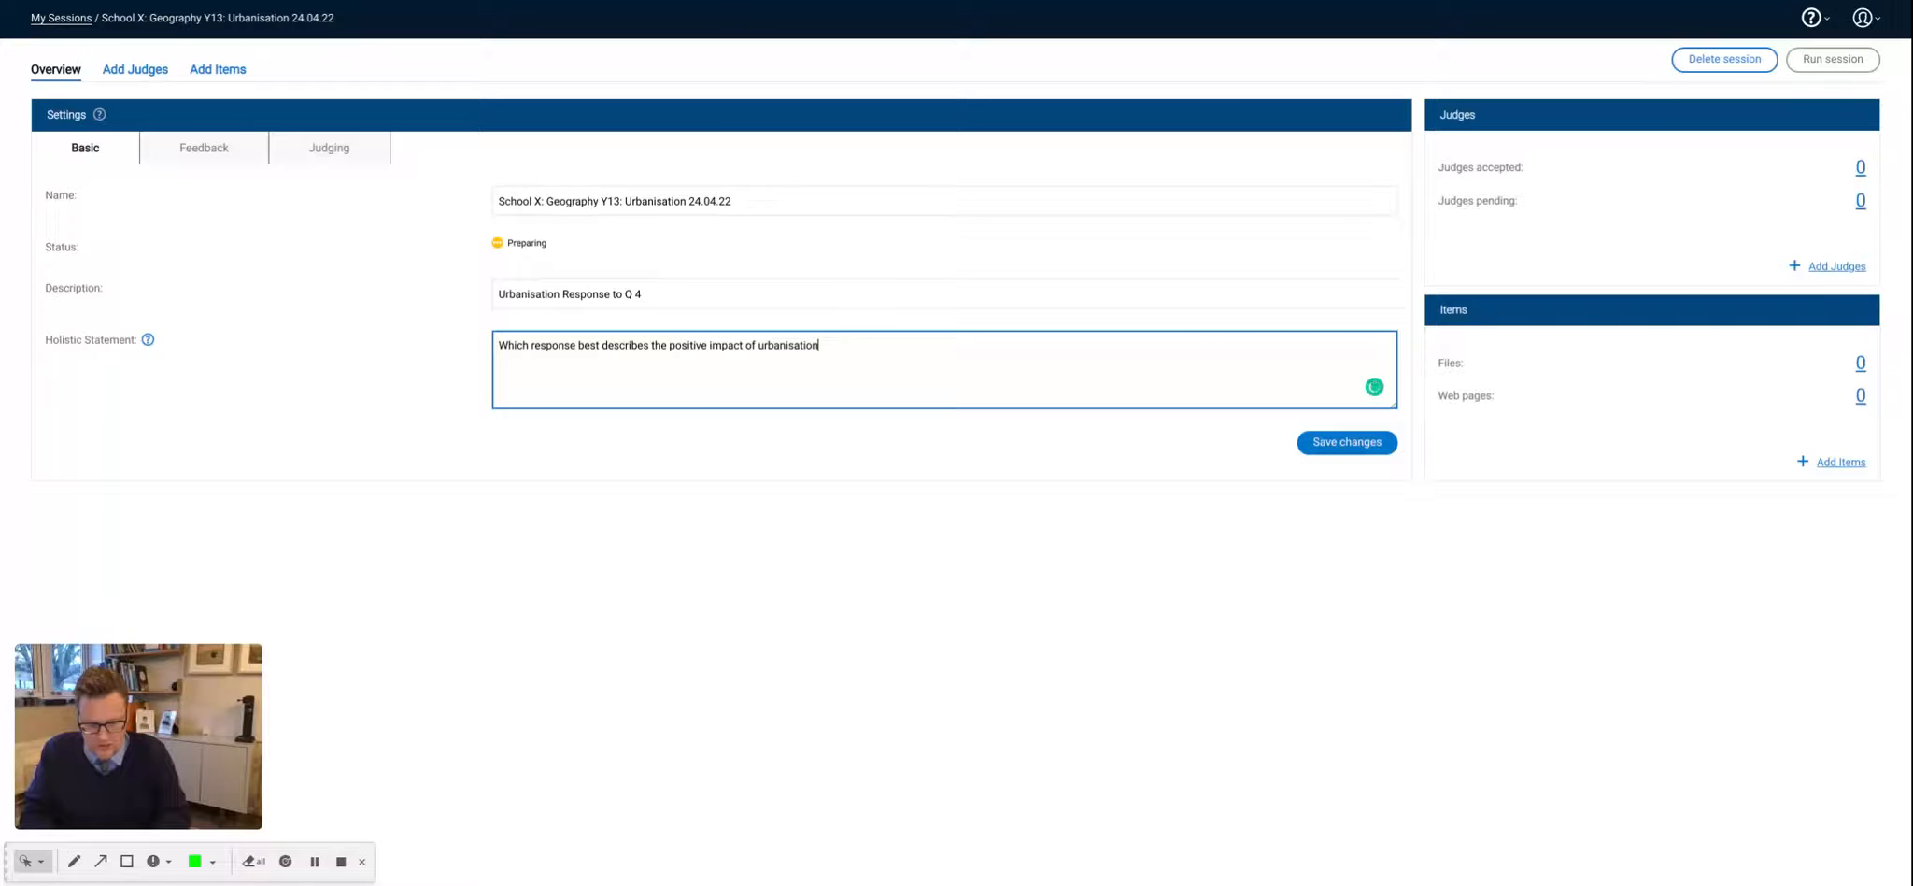
text( India)
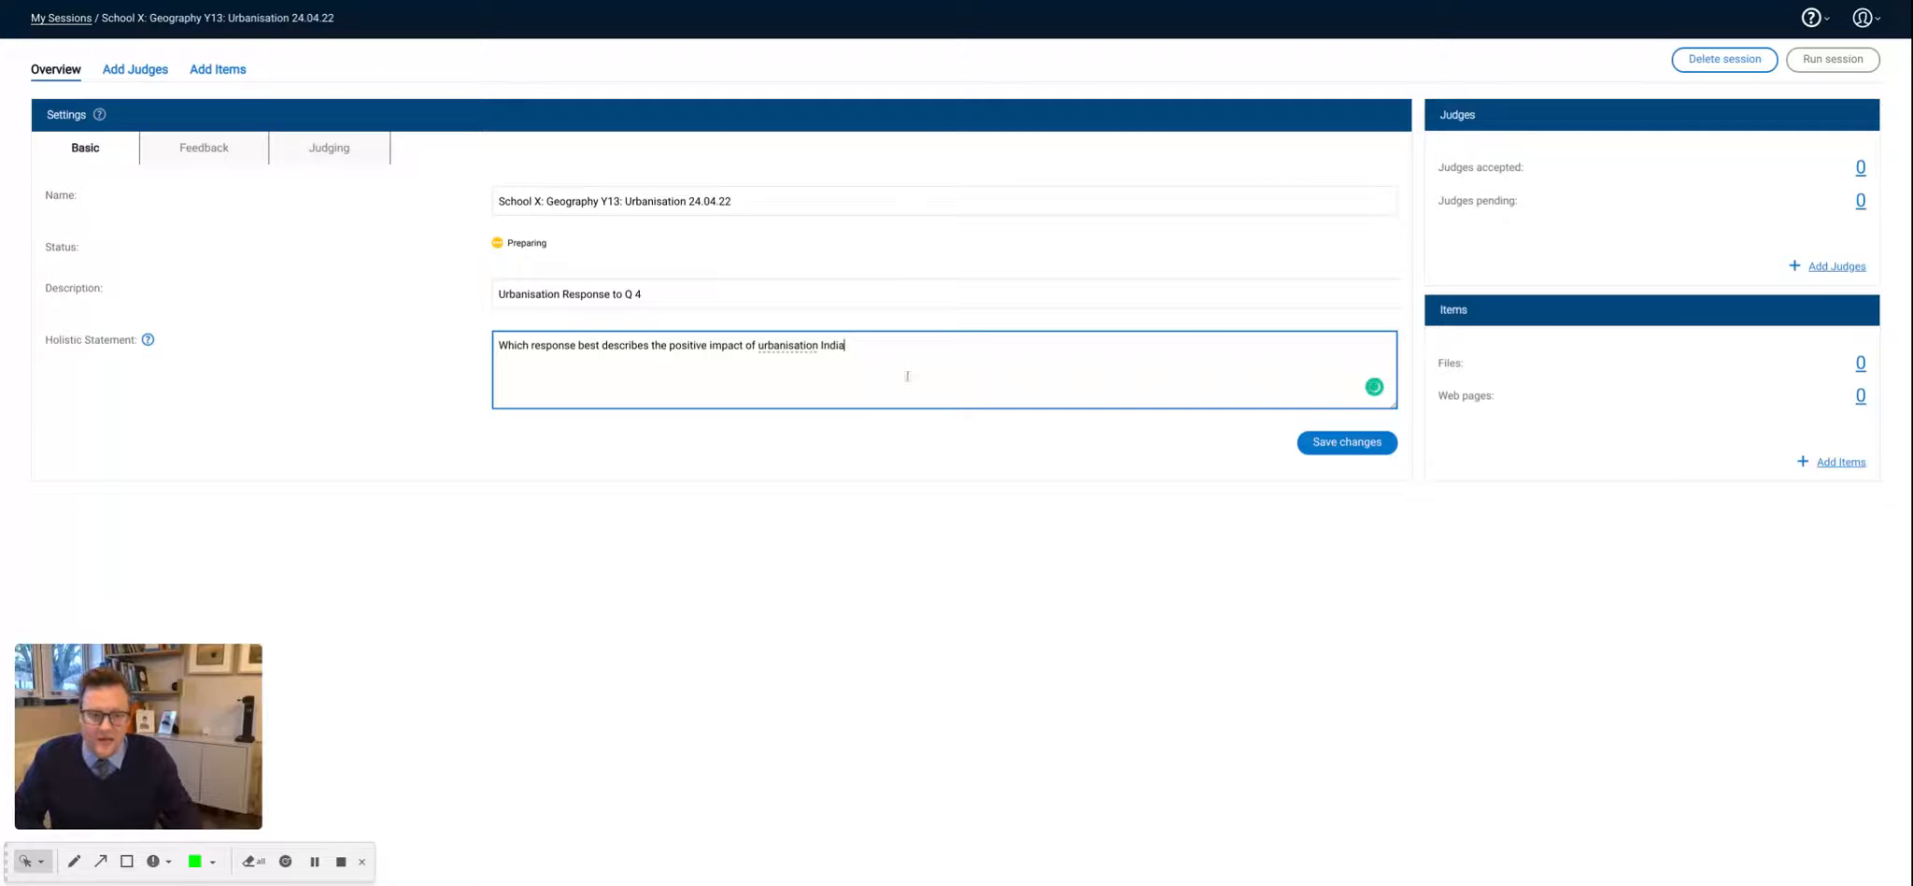
- Insert "rapid" before "urbanisation" and "in" before "India" in the holistic statement, and save the basic settings
mouse_move(764, 344)
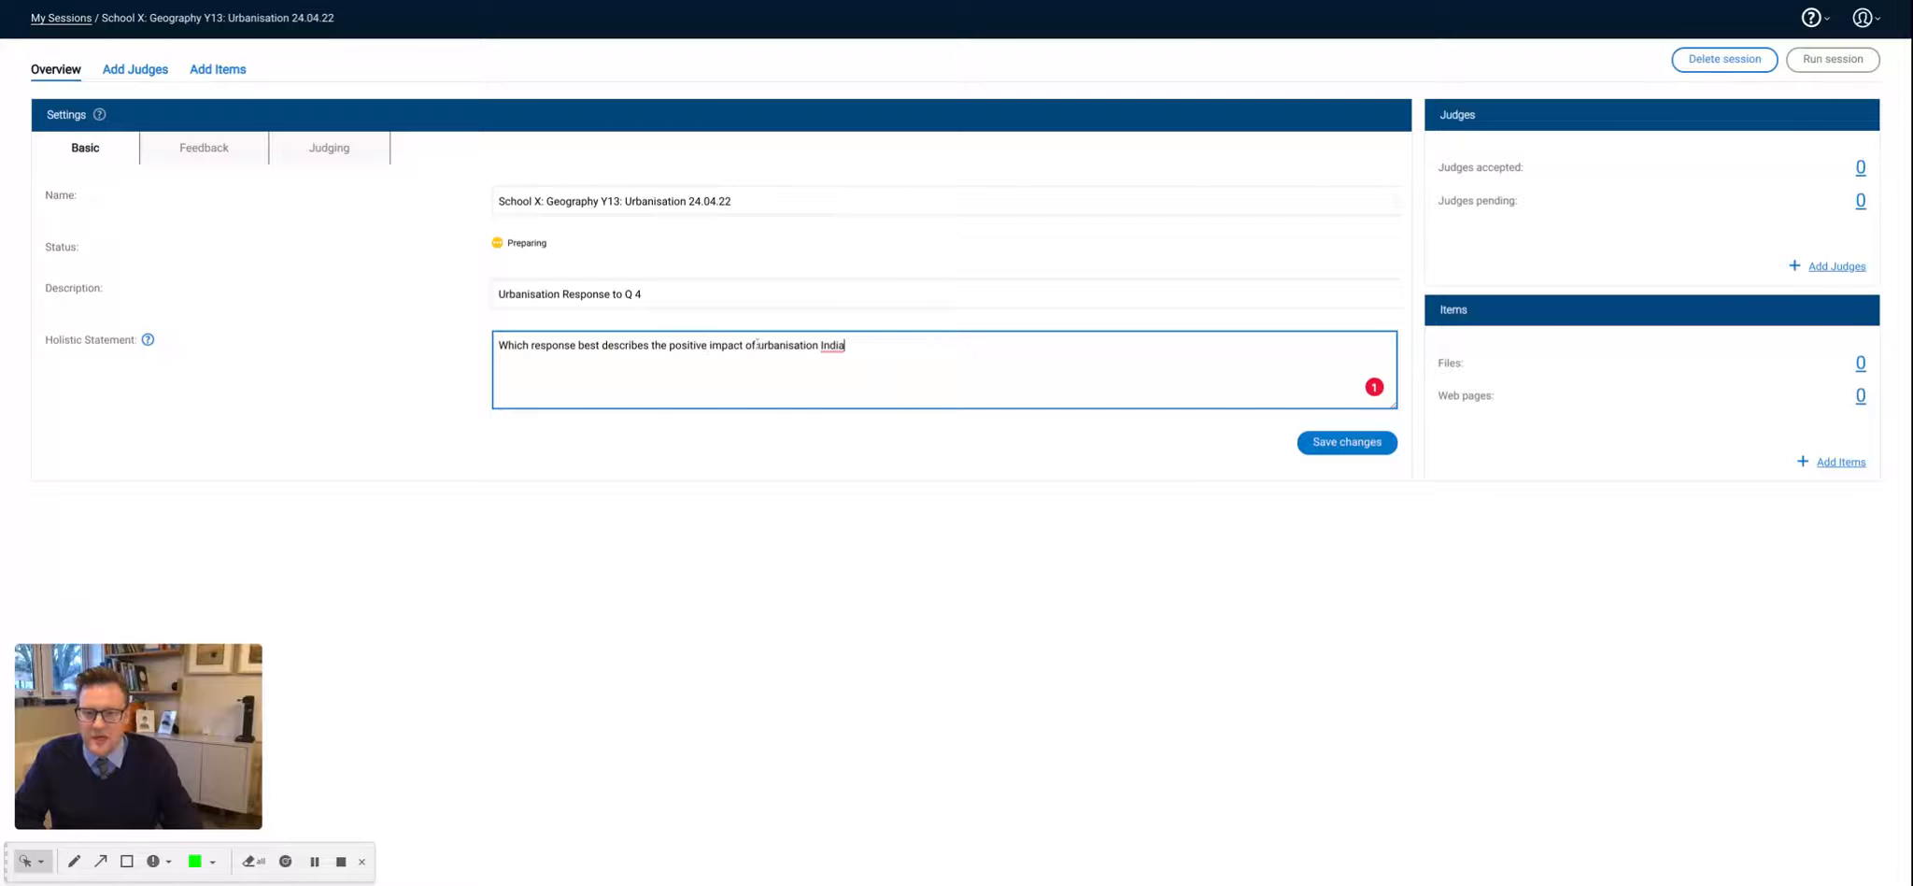
text(rap)
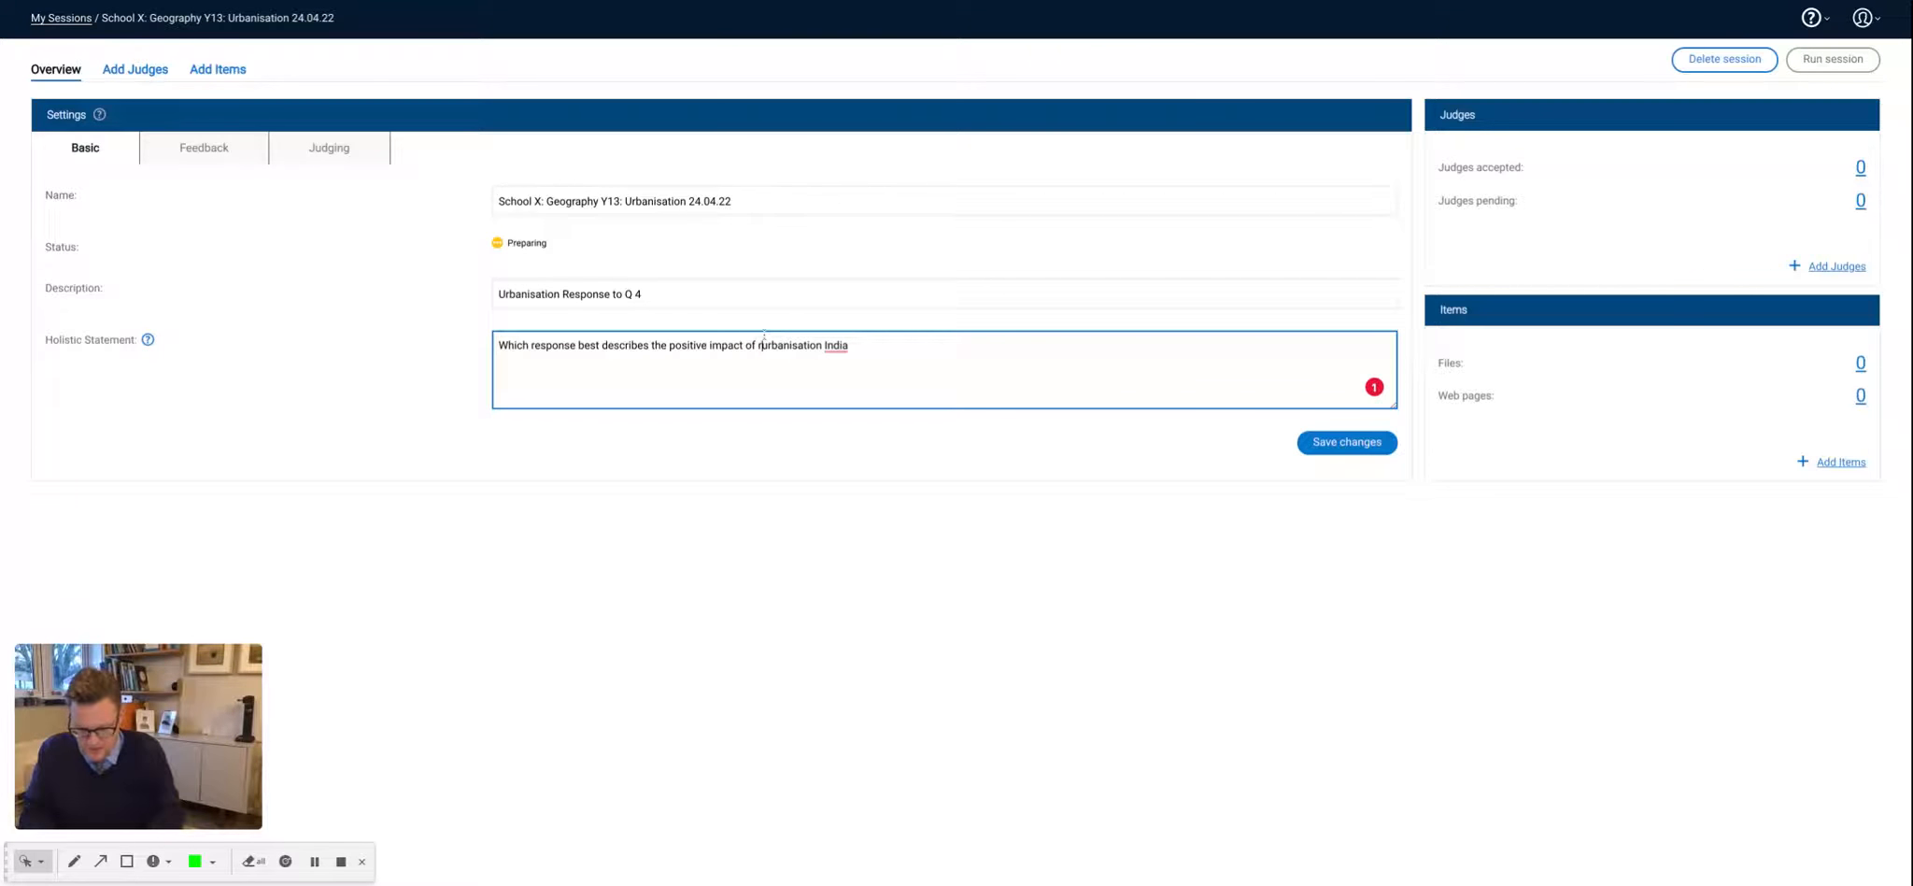
text(id)
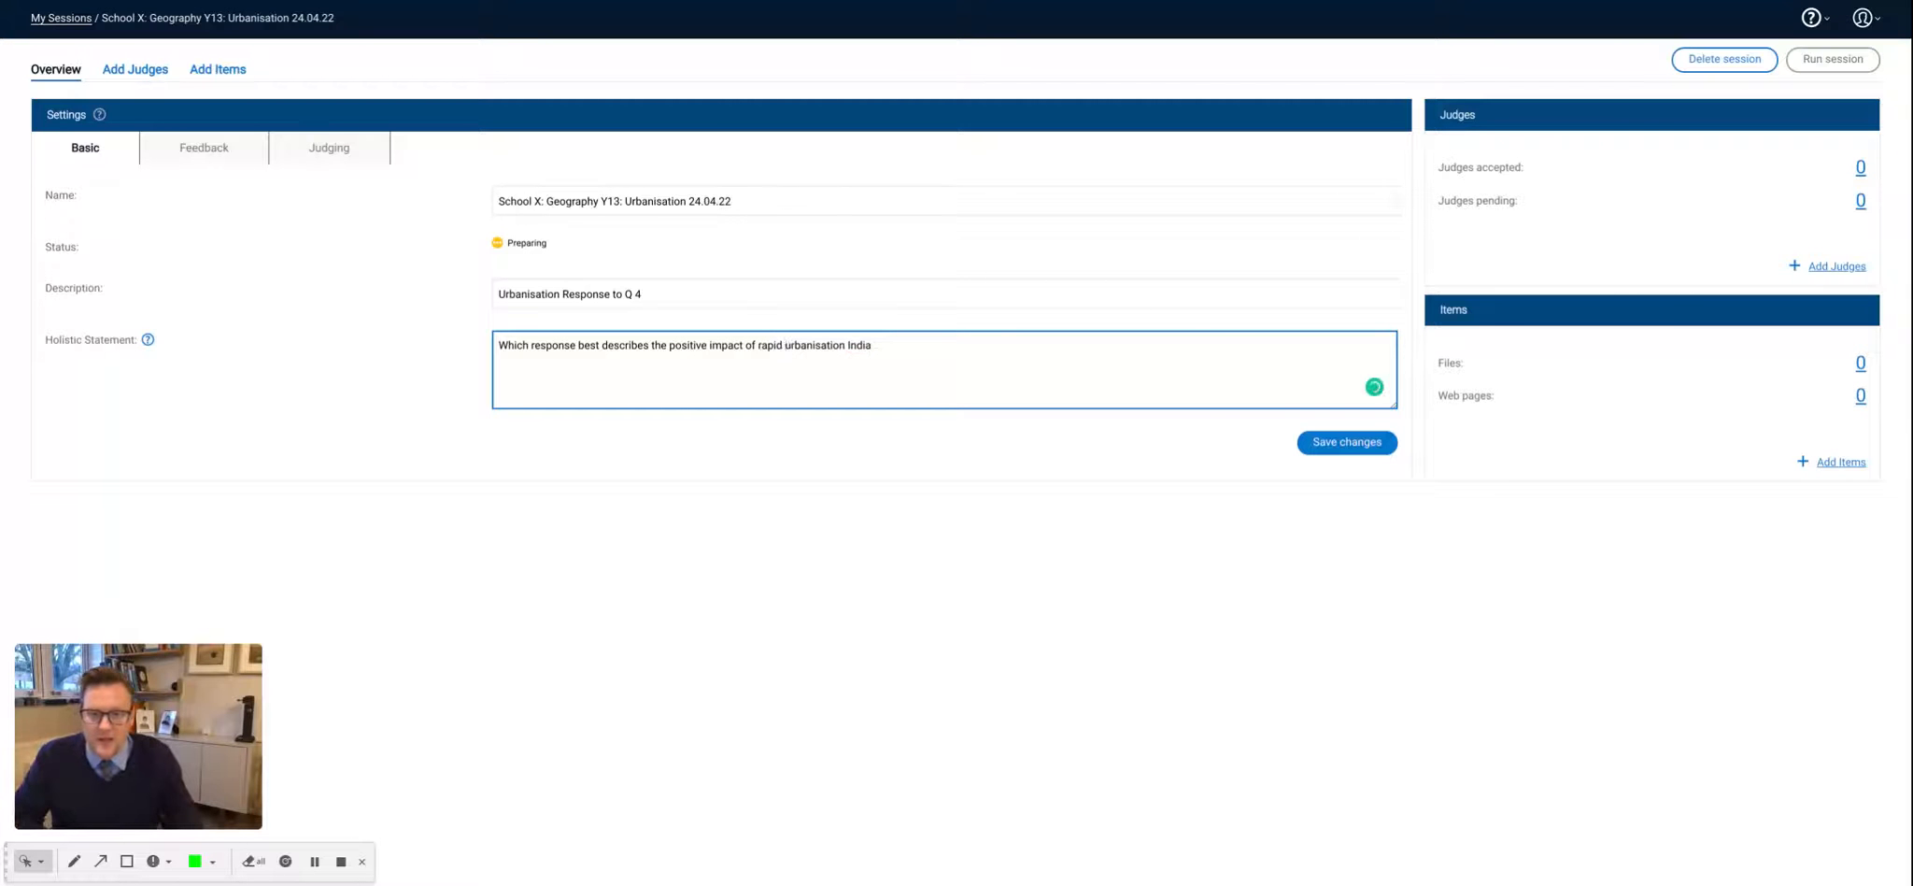
click(846, 344)
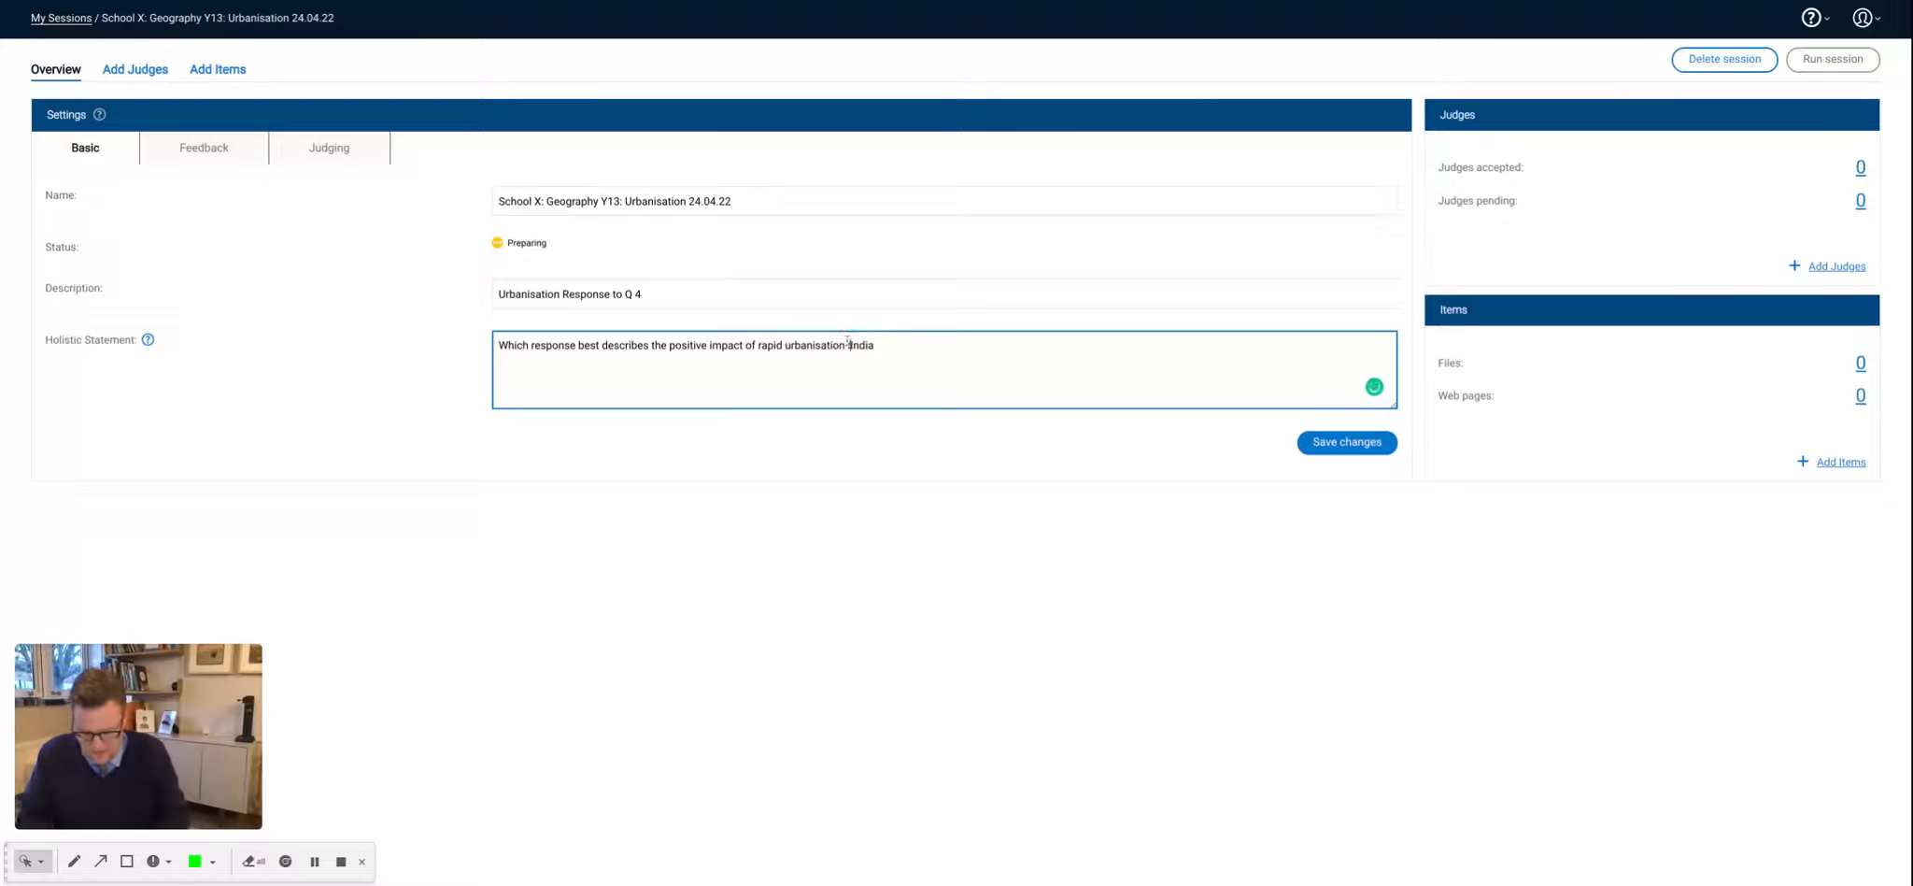
text(in)
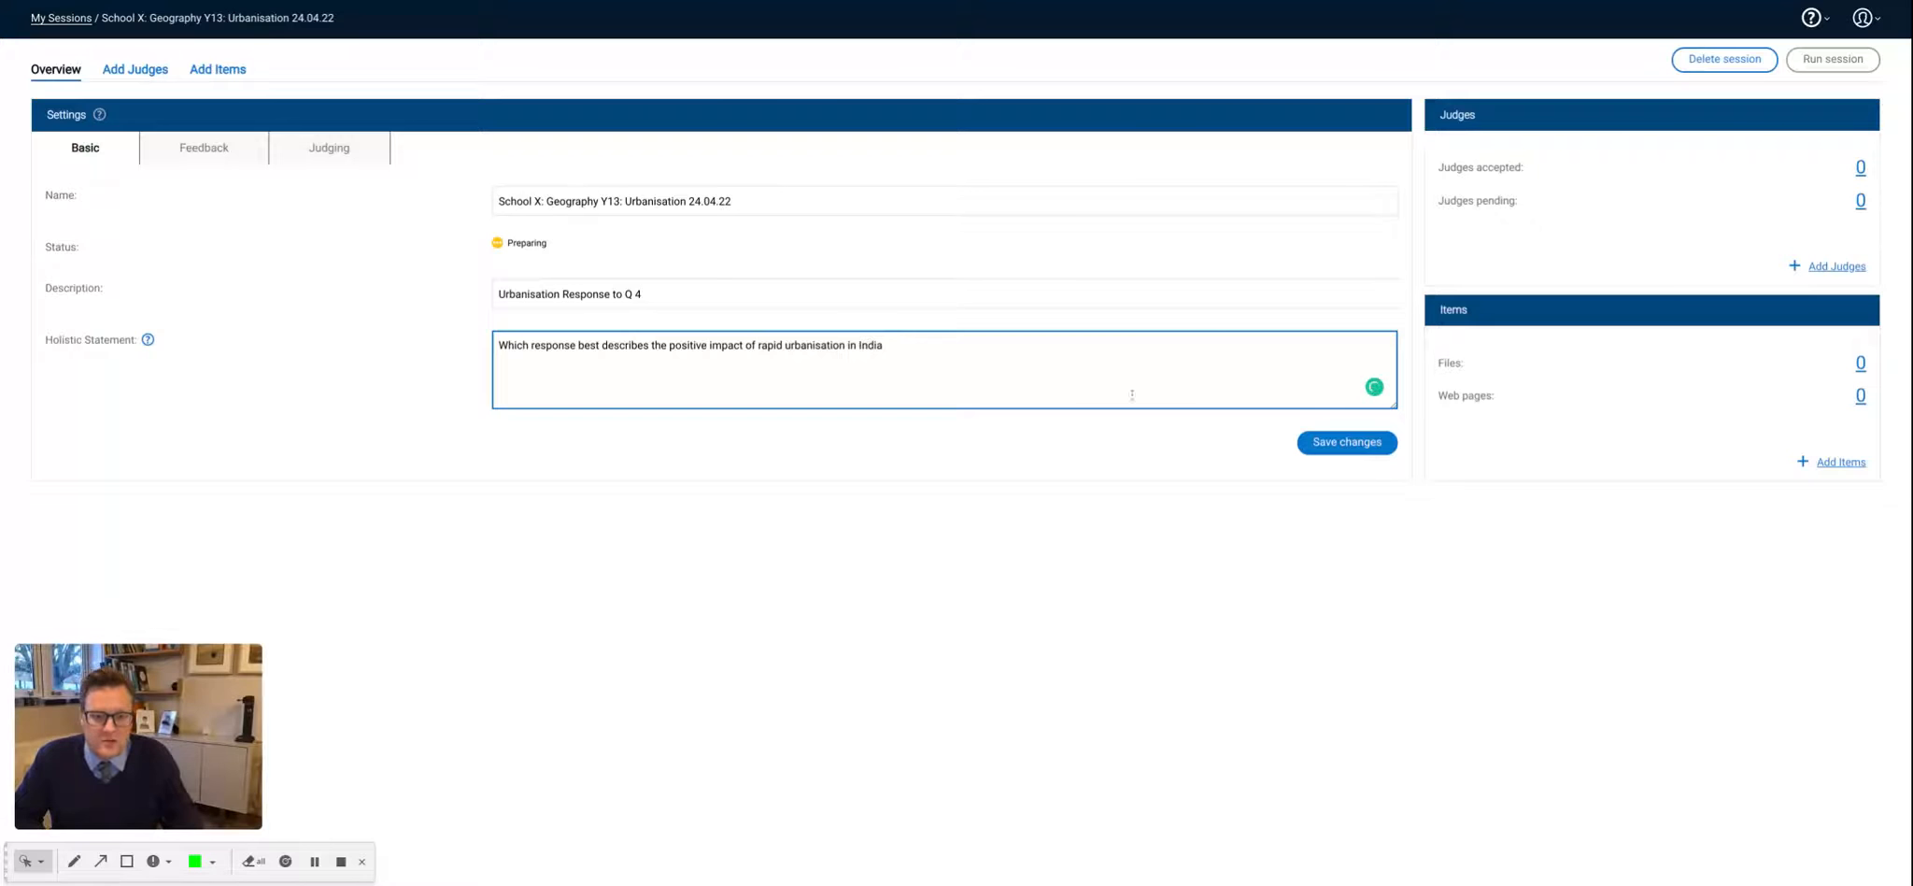
click(1324, 445)
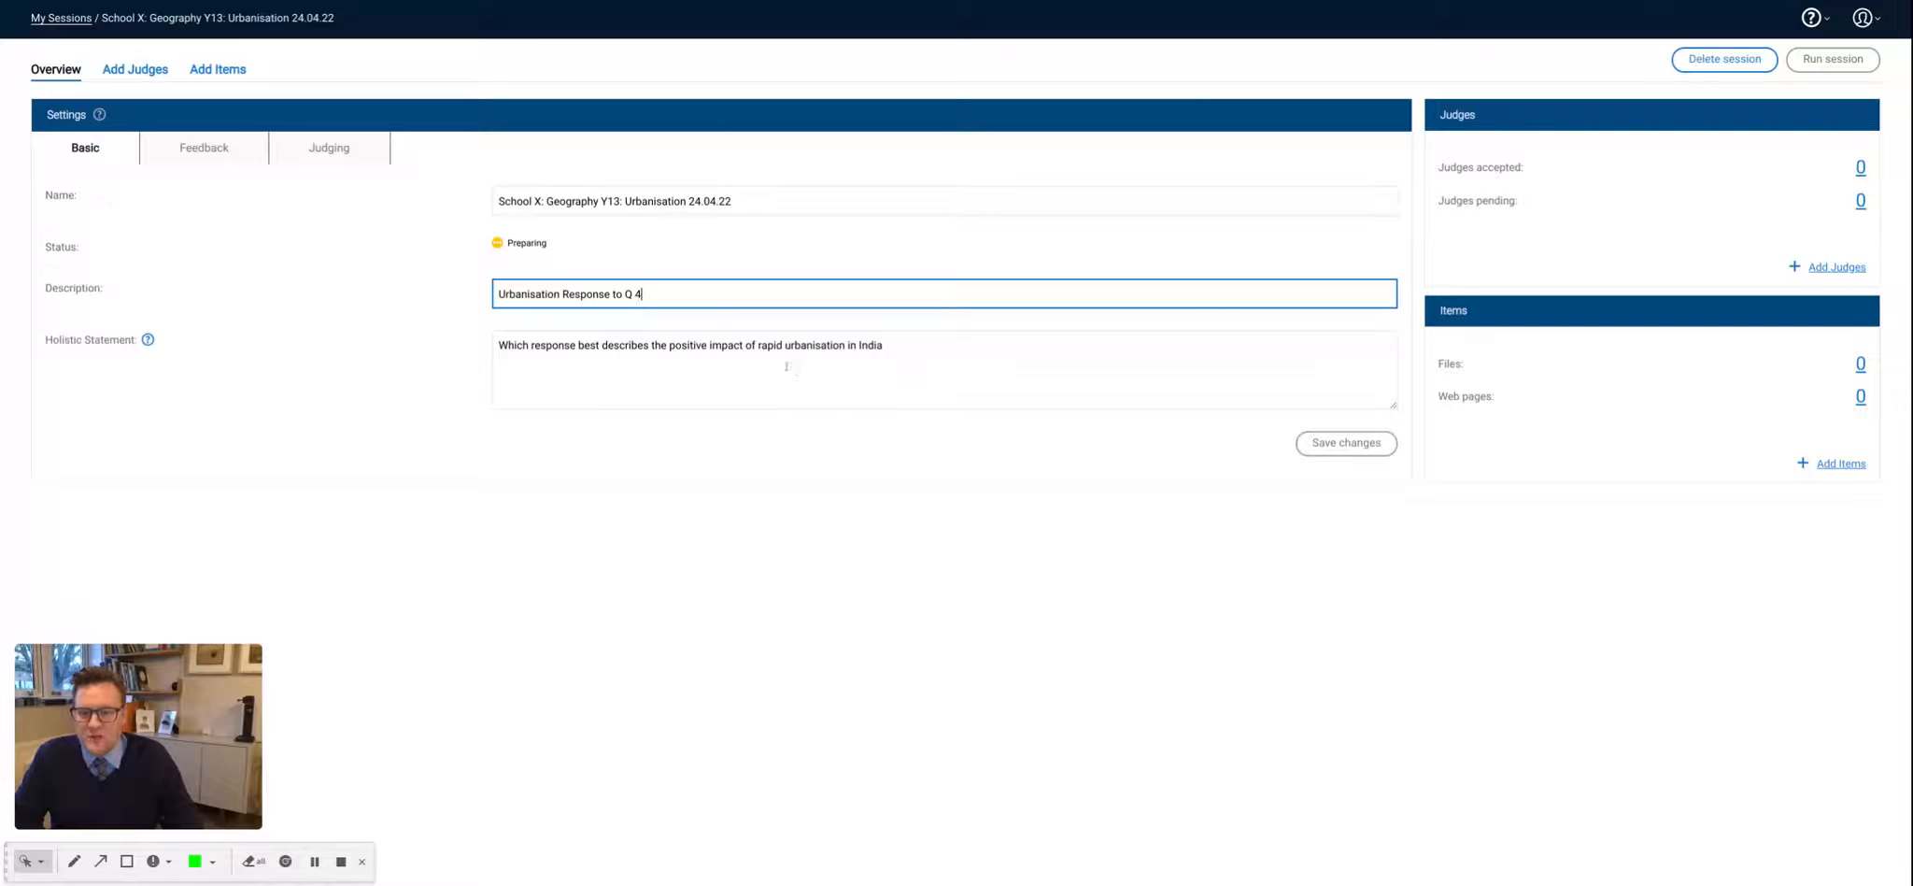
- Enable comments on judgements and feedback on items in the session's feedback settings, and save the changes
click(205, 149)
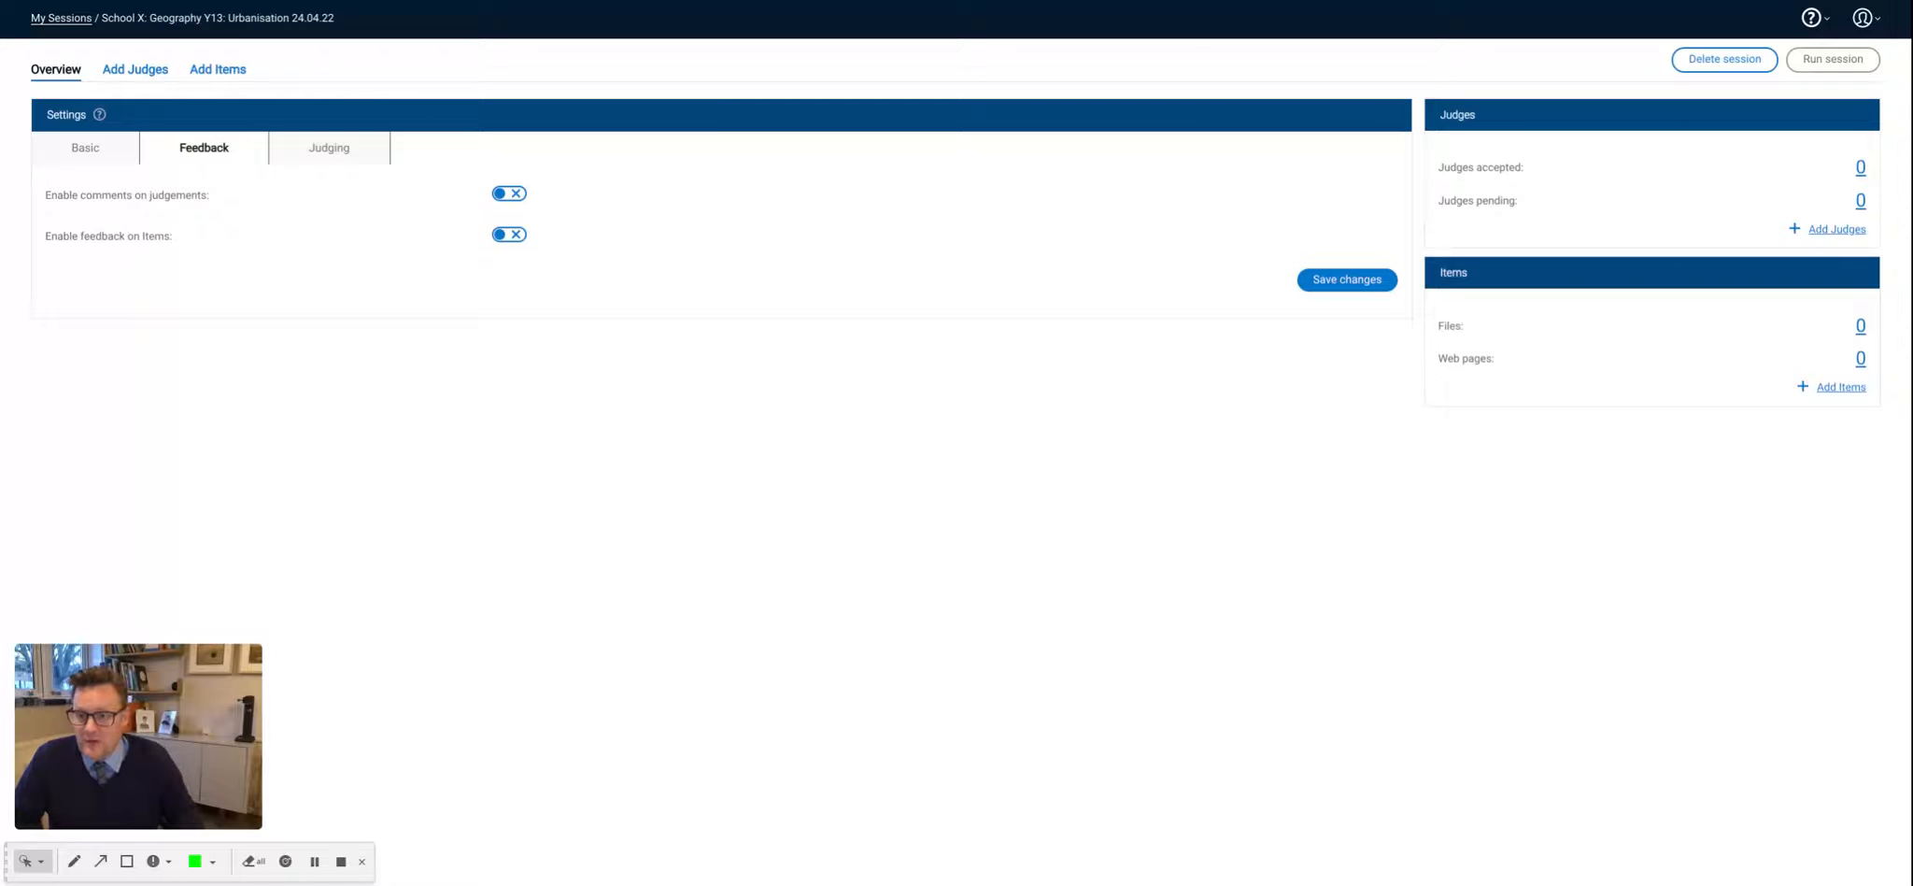
click(510, 194)
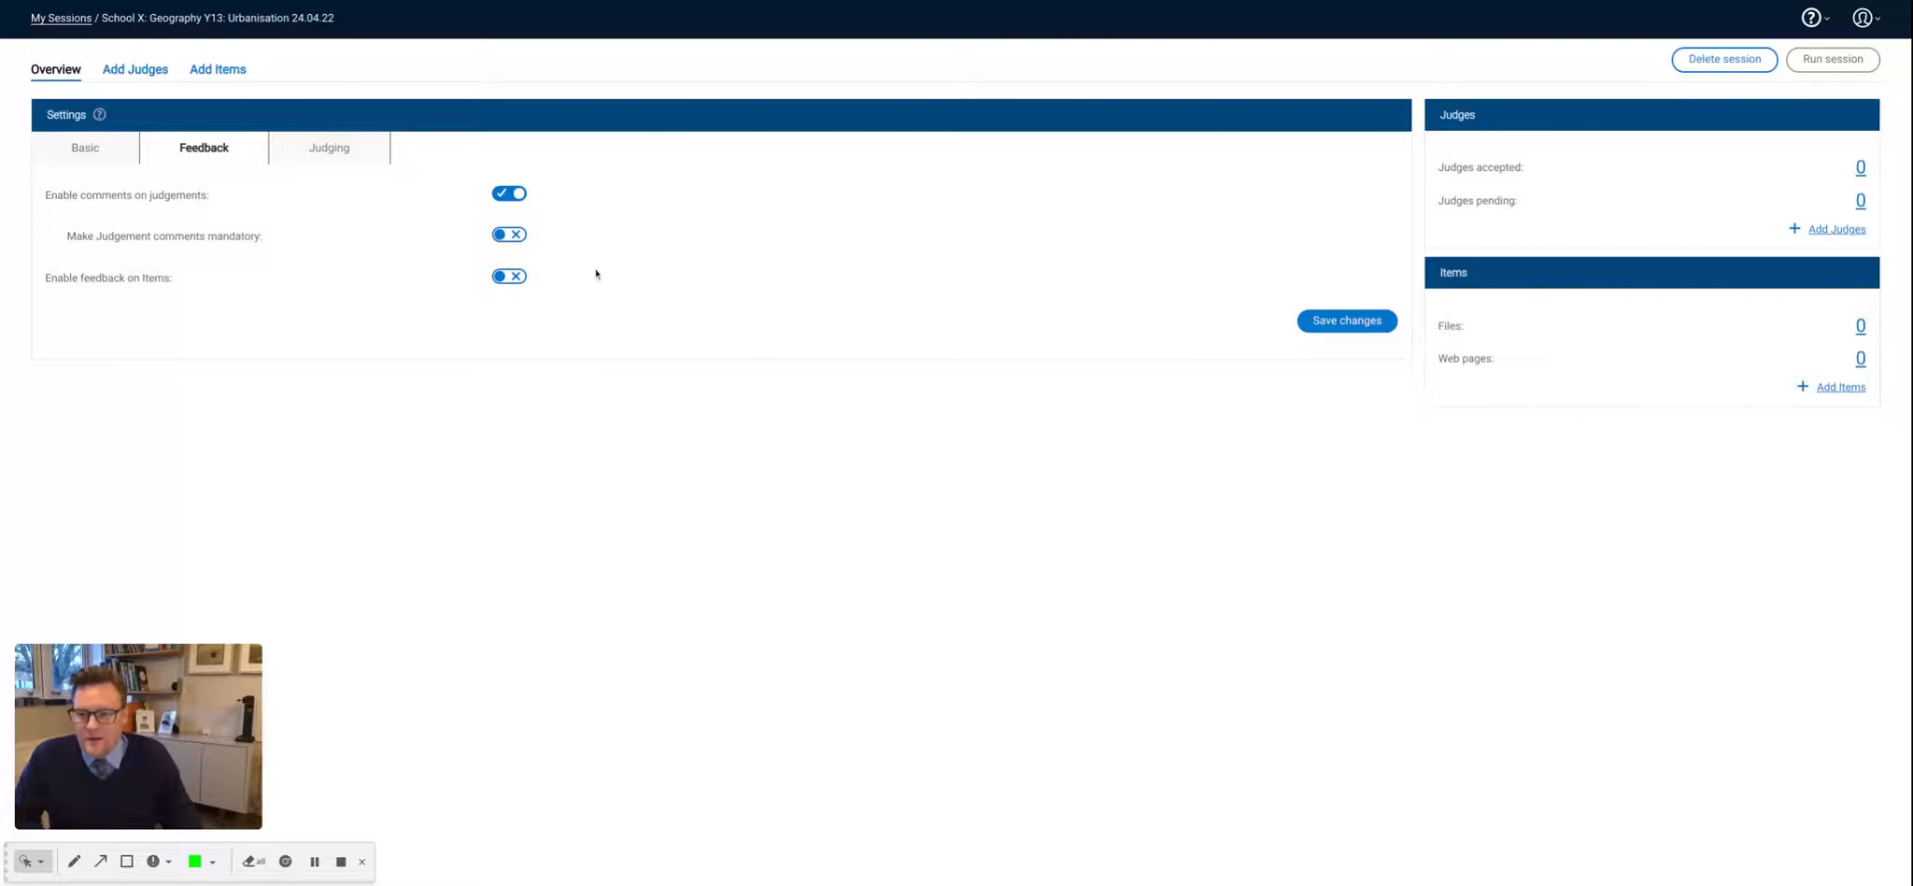
click(522, 278)
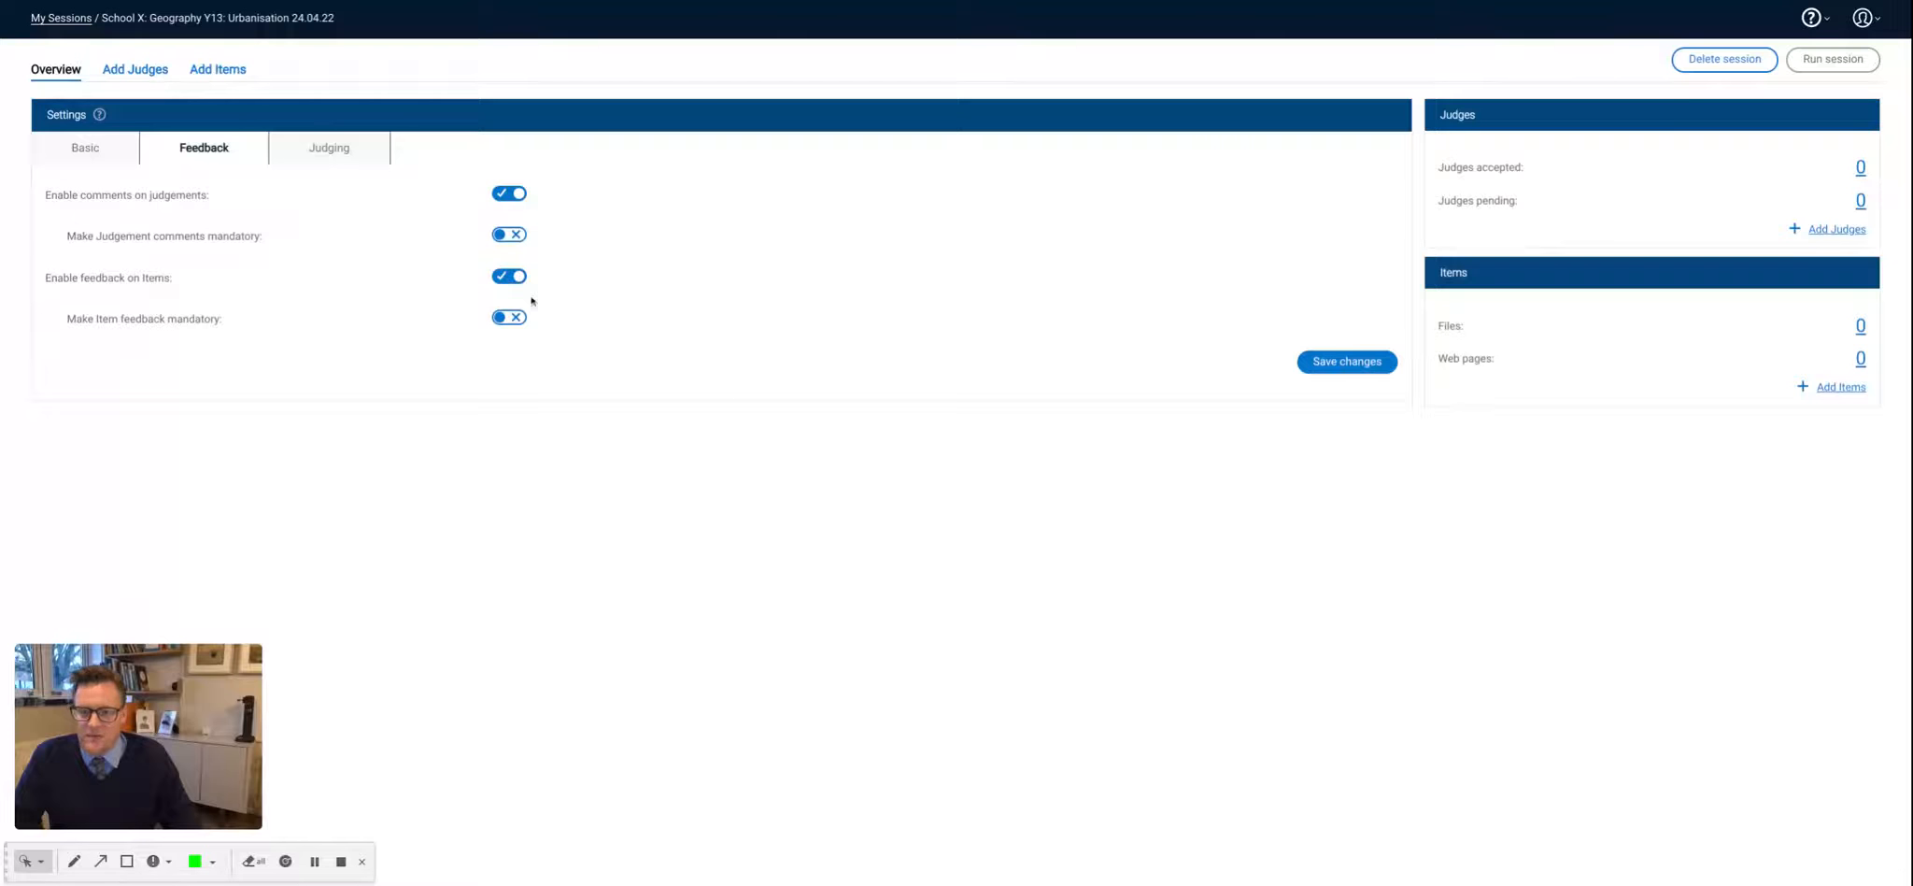
click(1325, 363)
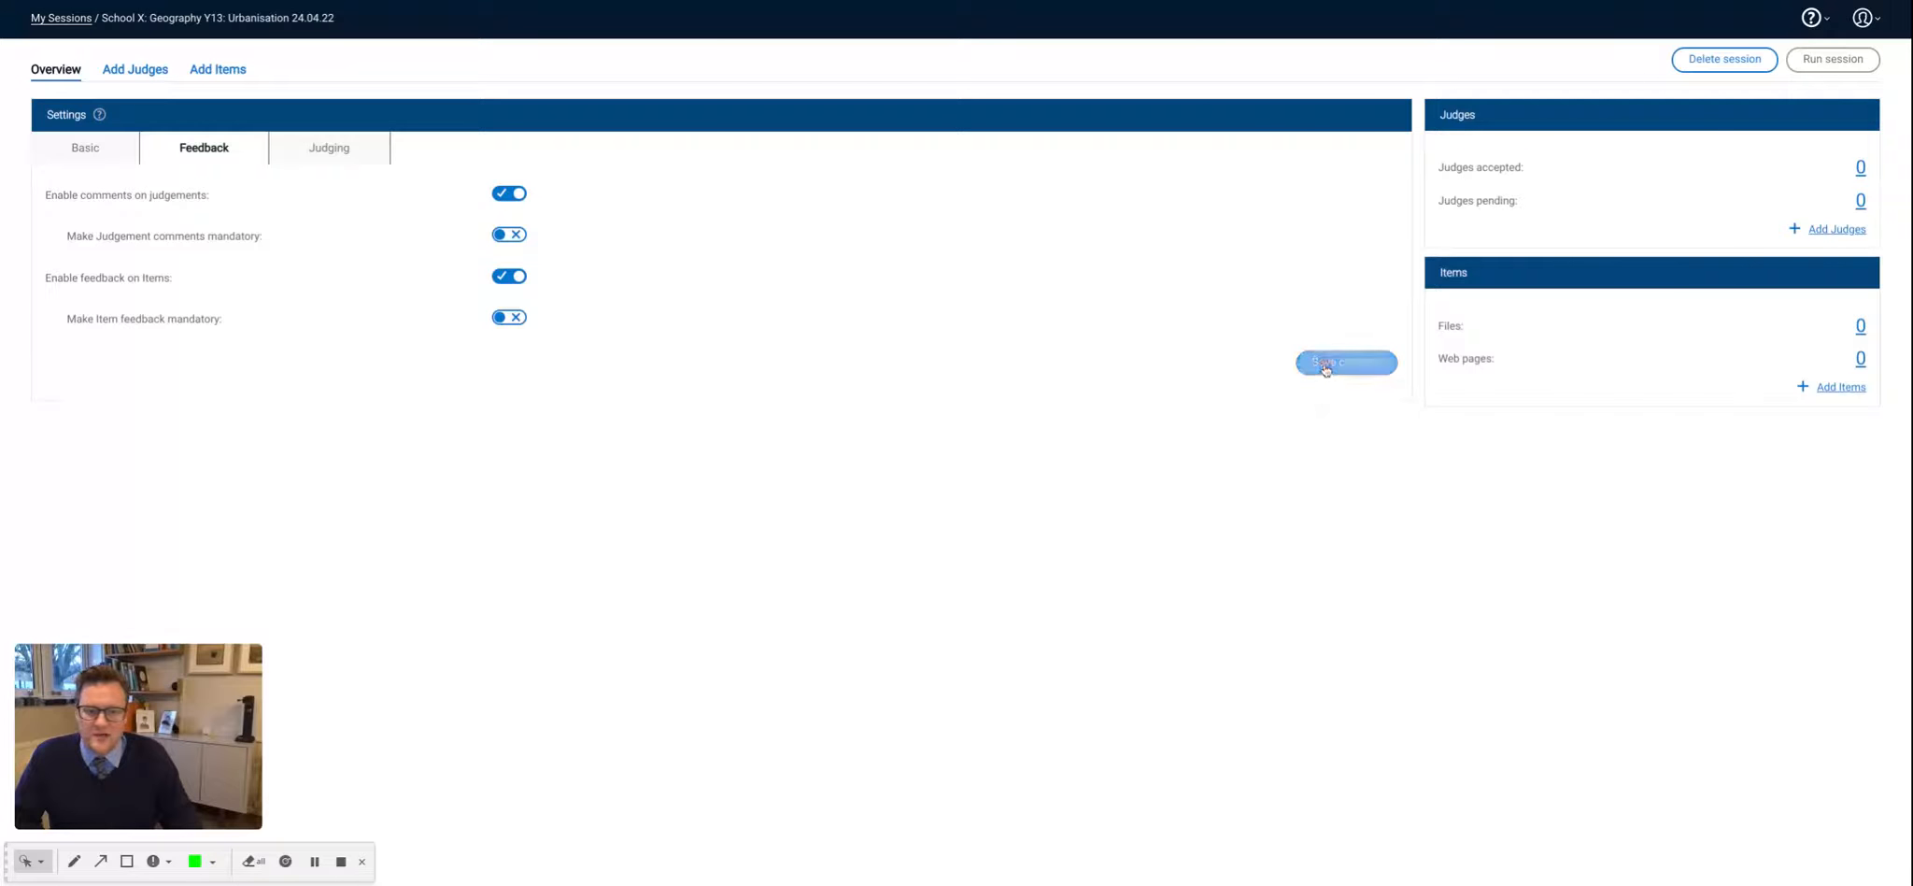
- In the judging settings, allow judges to upload items and restrict the file types to Documents and Web Pages
click(313, 157)
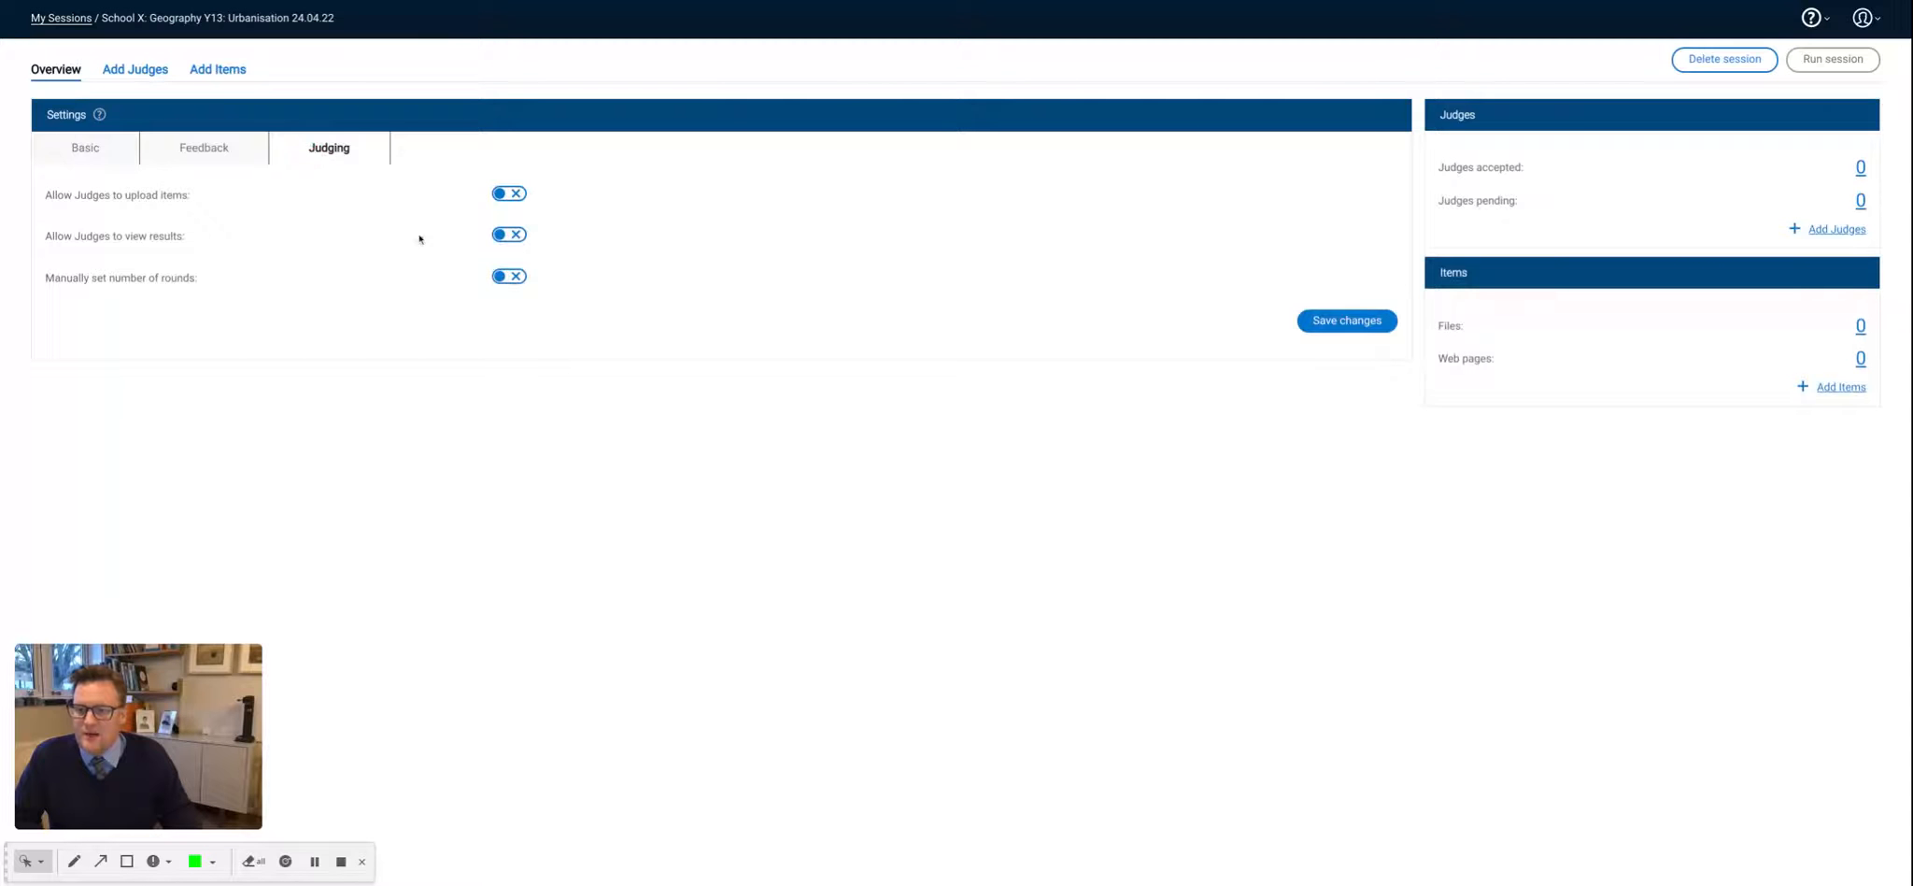
click(516, 195)
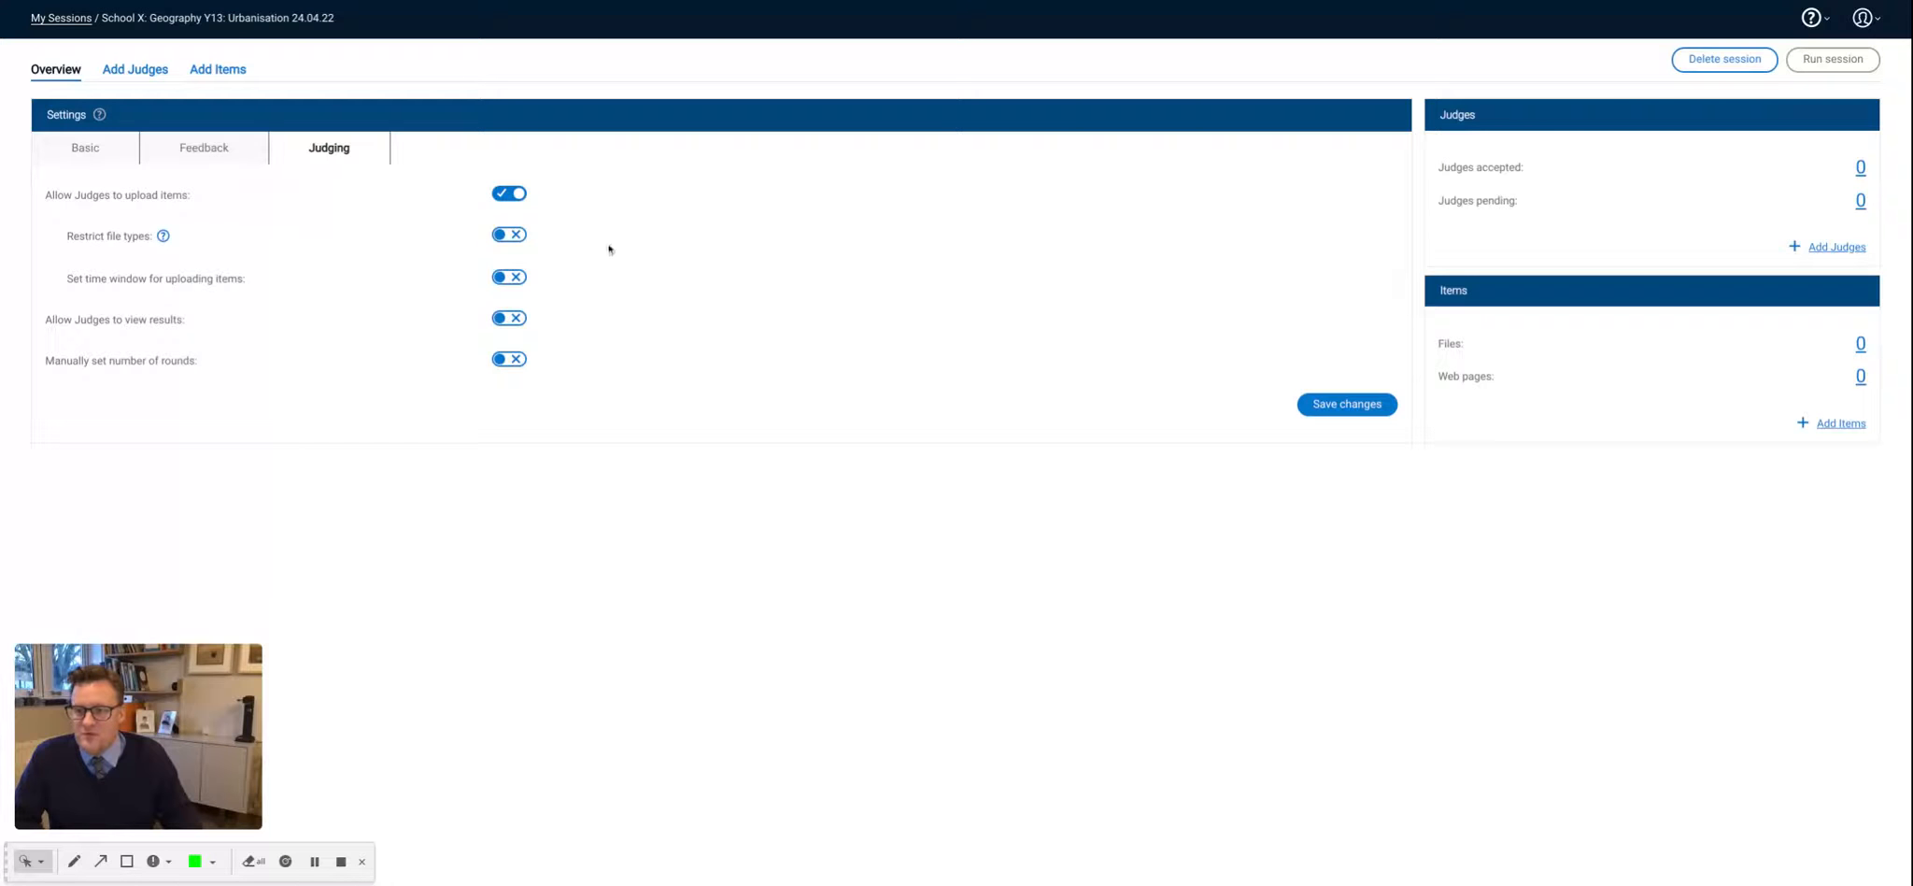
click(514, 235)
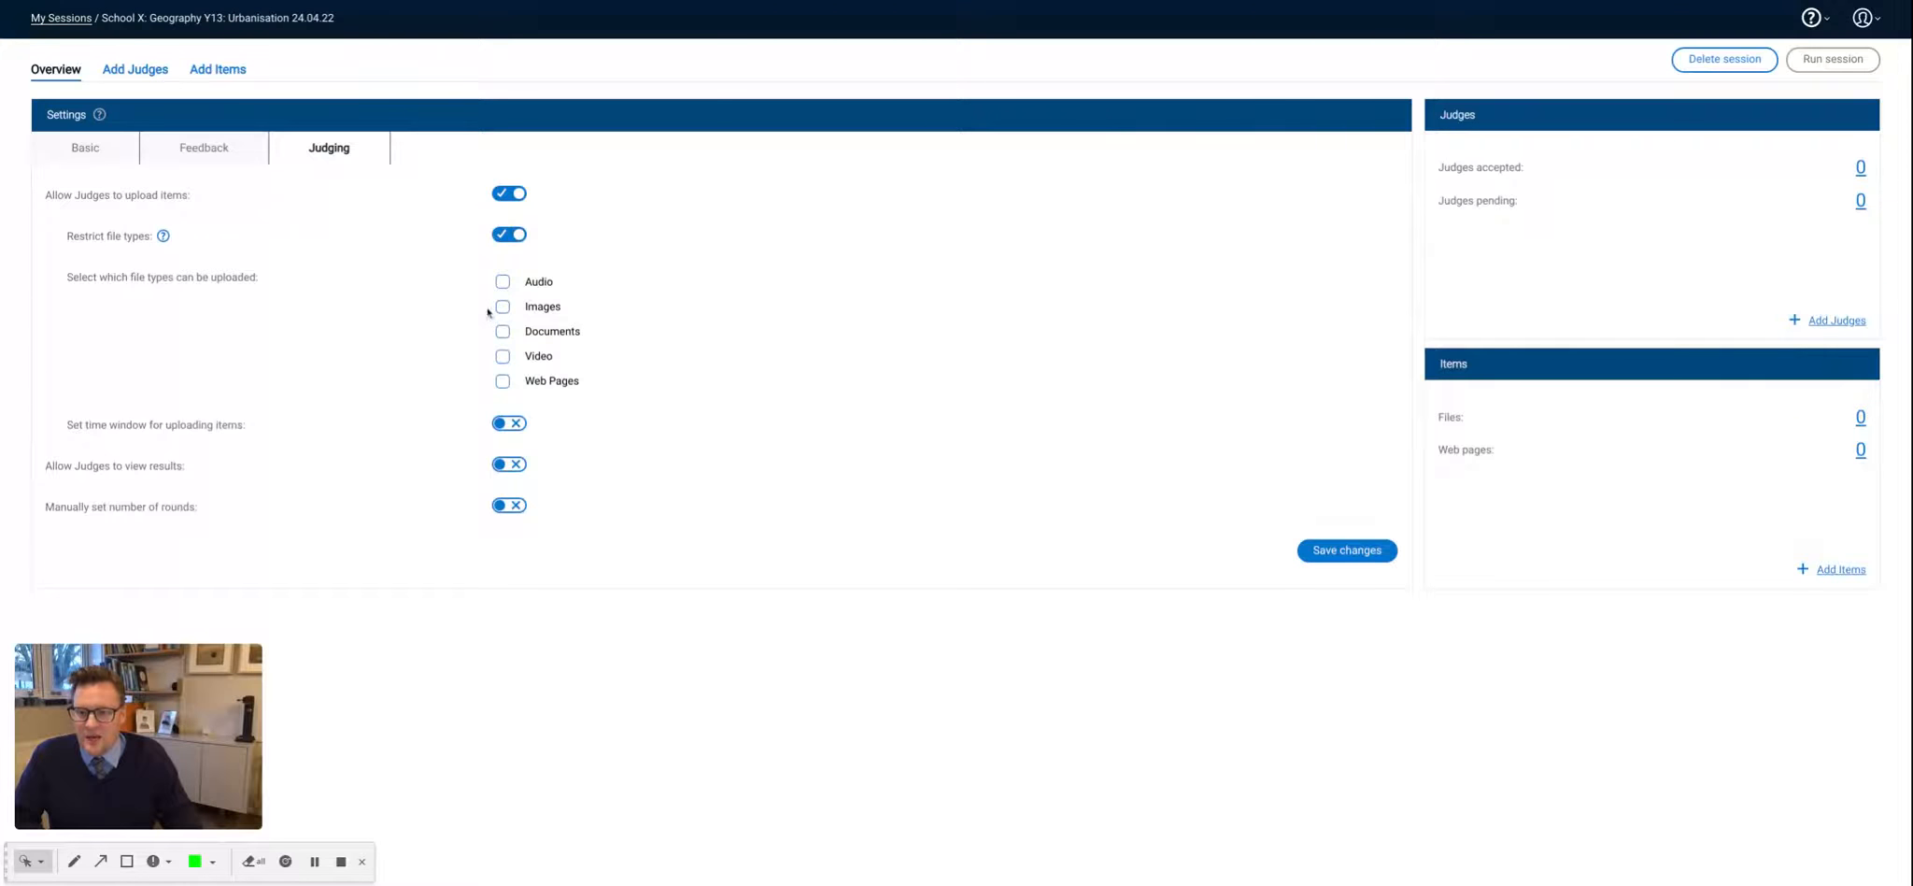
click(503, 333)
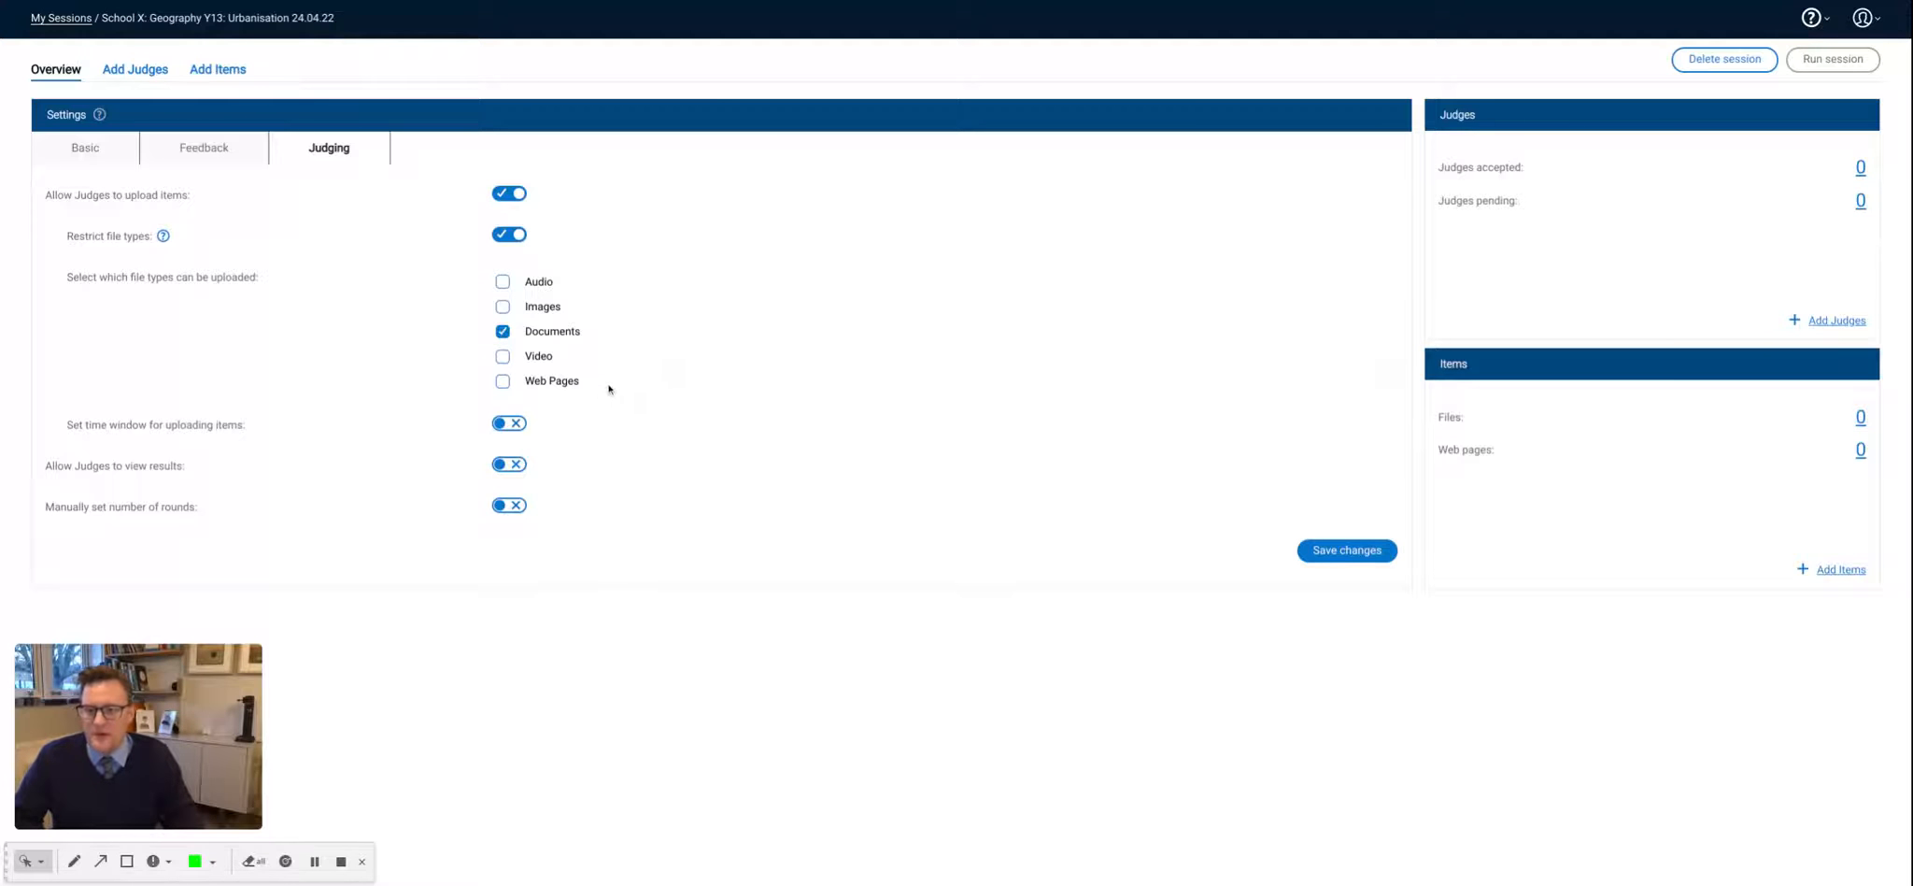
click(504, 386)
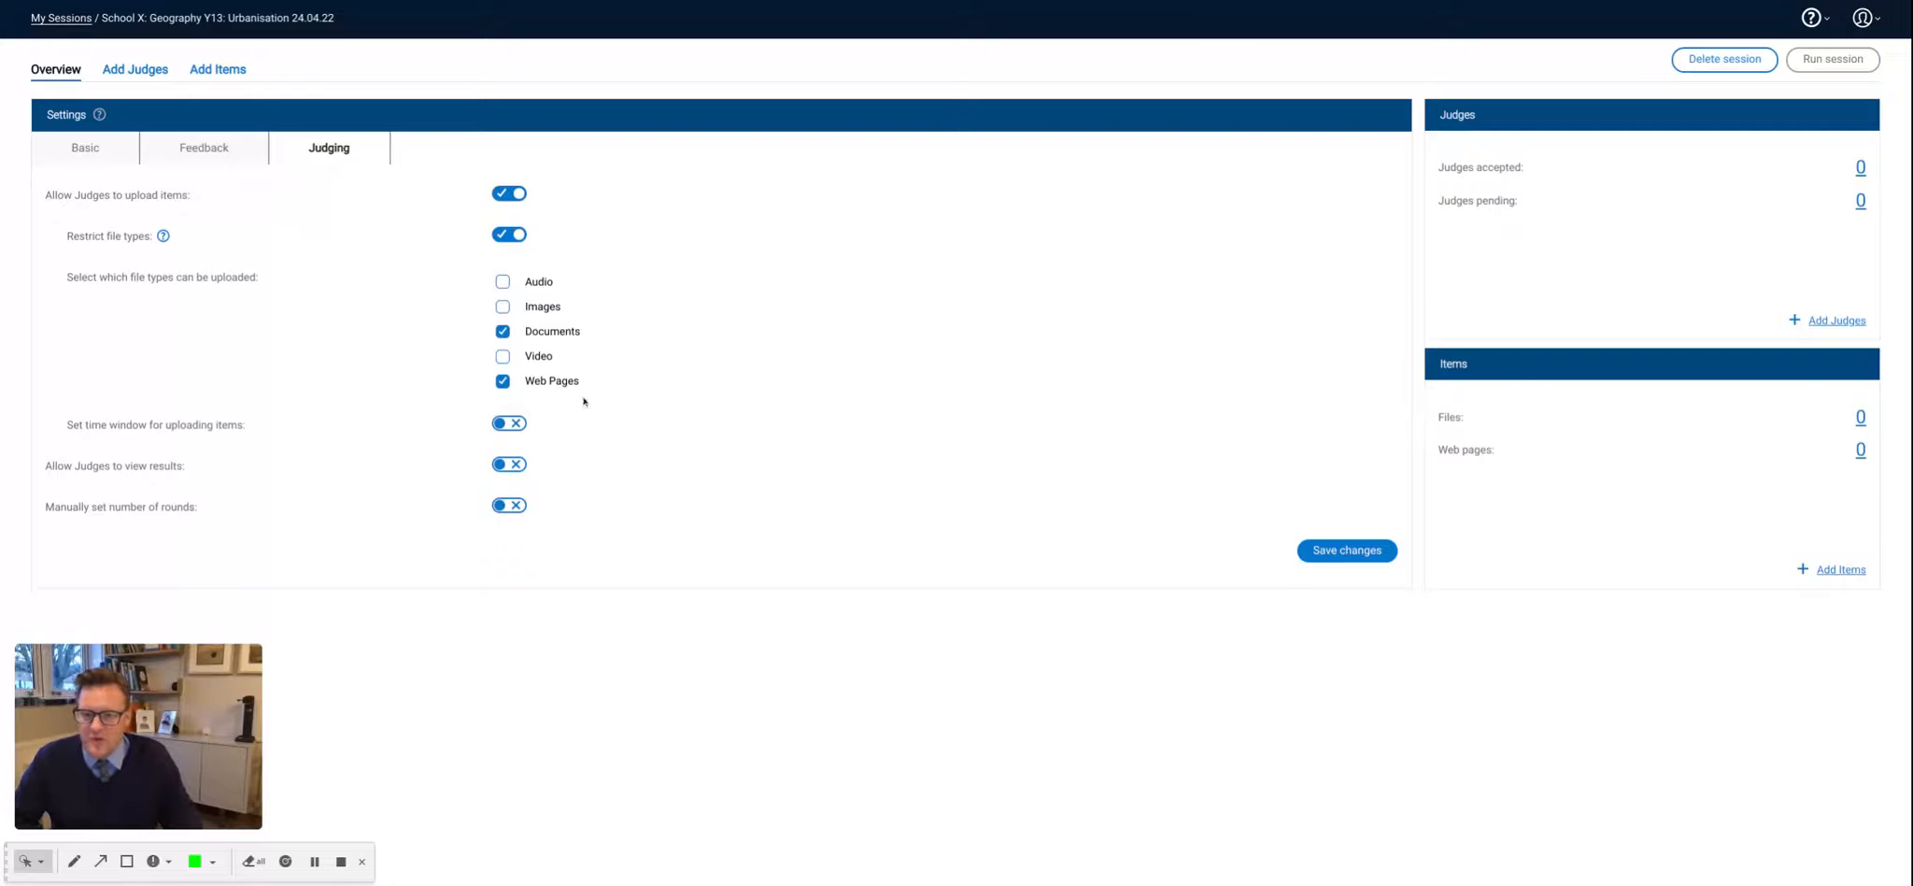
- Enable a time window for uploading items and set it to open on April 12, 2022 at 12:00 AM
click(516, 425)
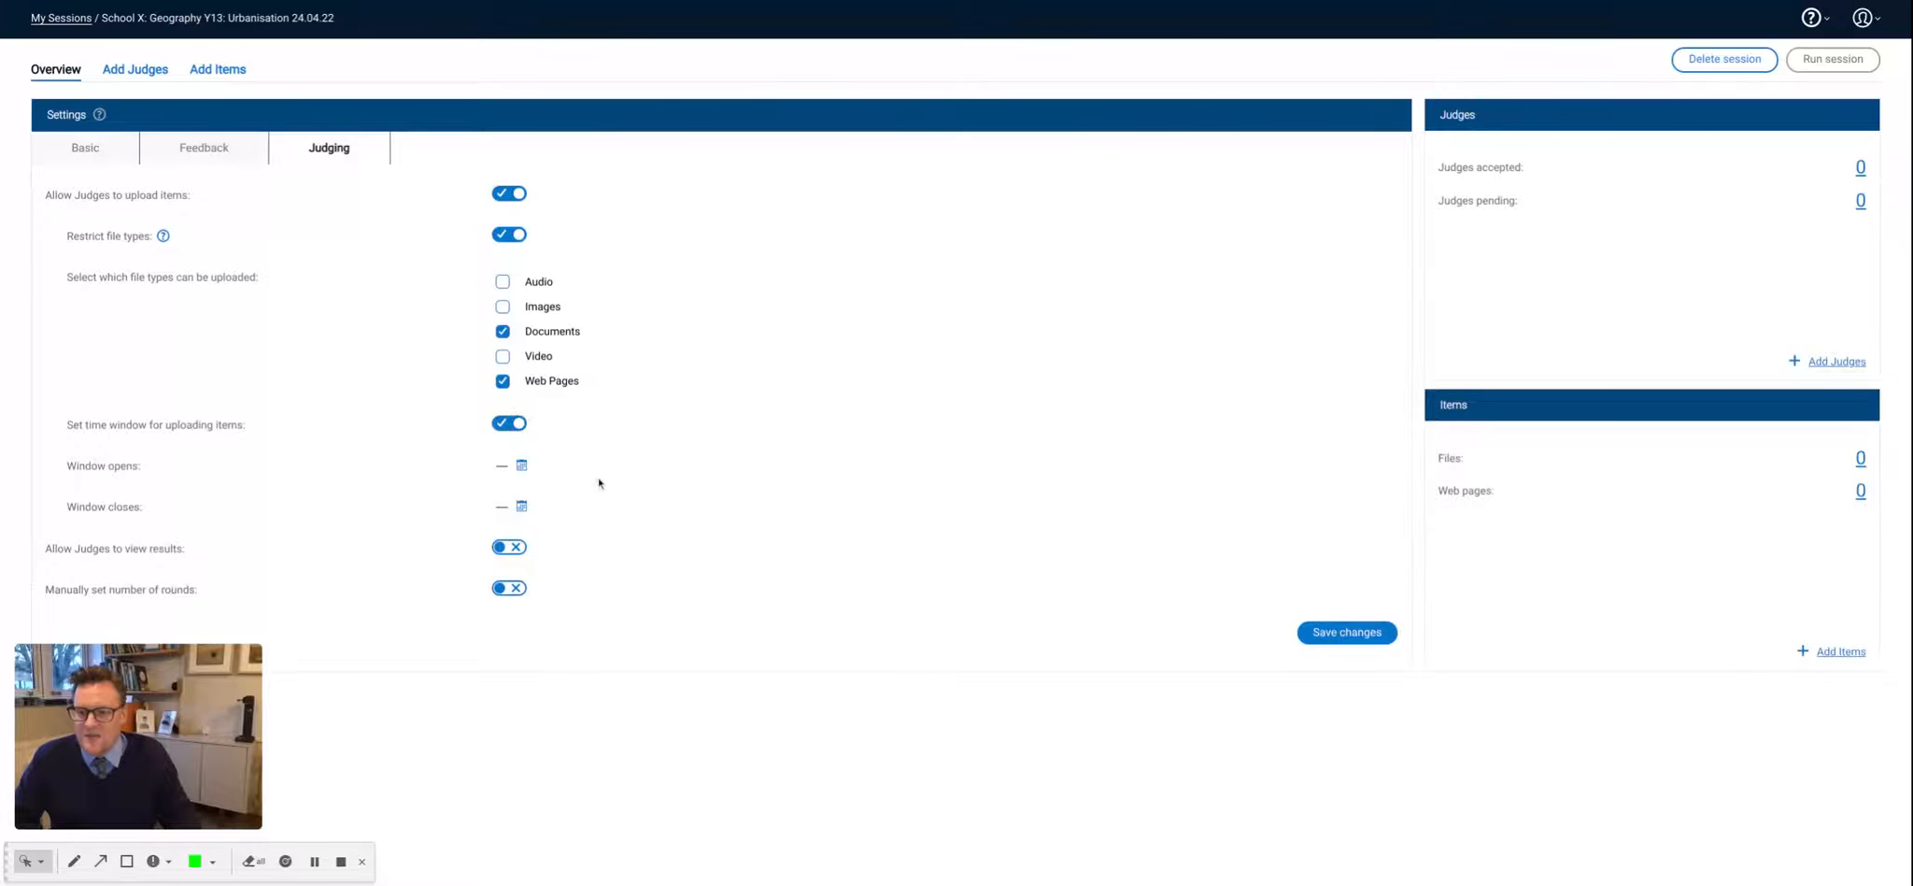
click(520, 466)
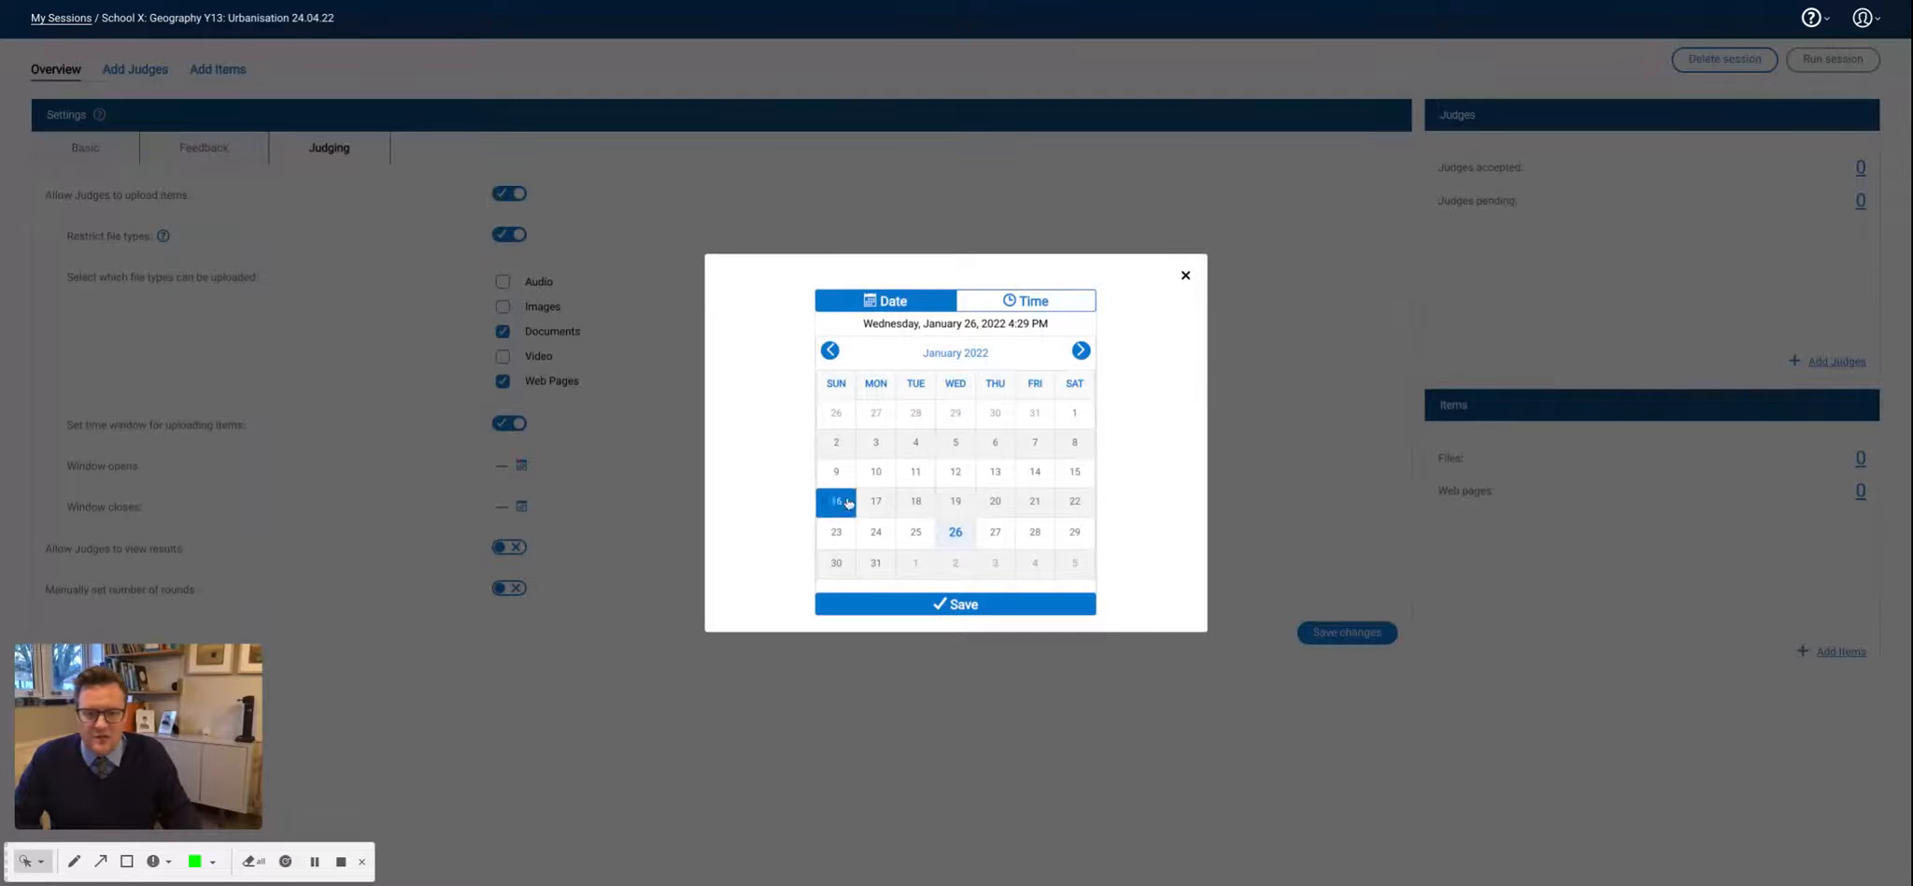
click(1080, 351)
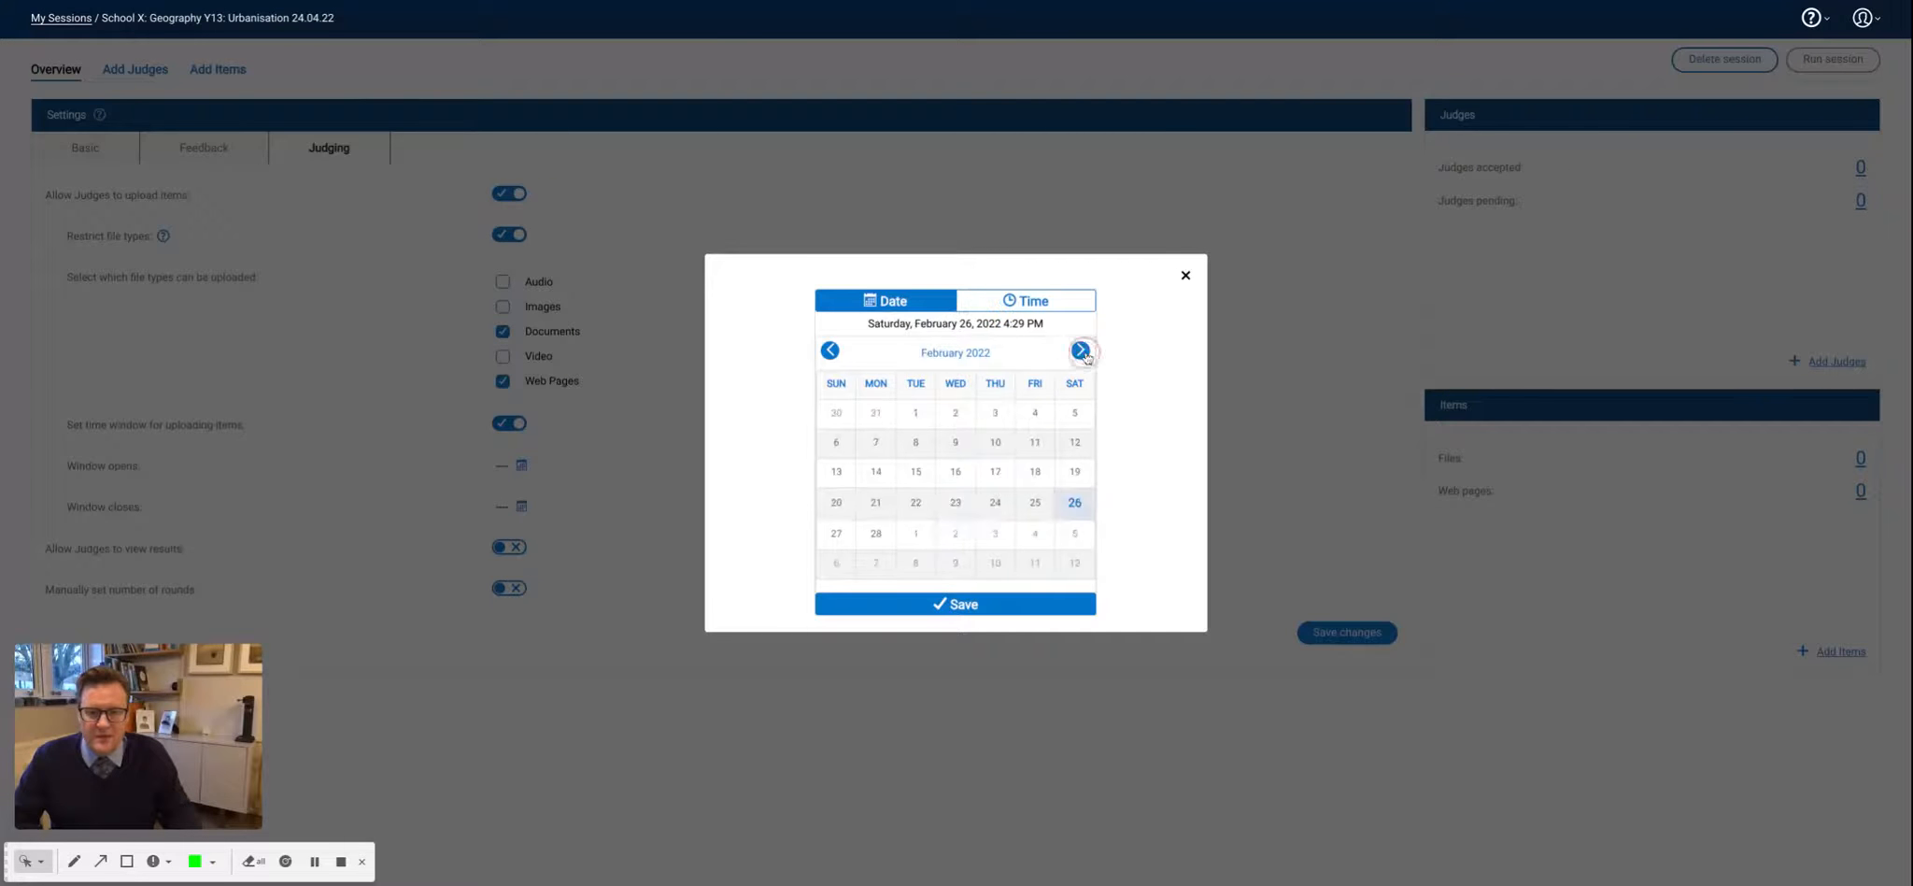
click(1081, 352)
click(1082, 352)
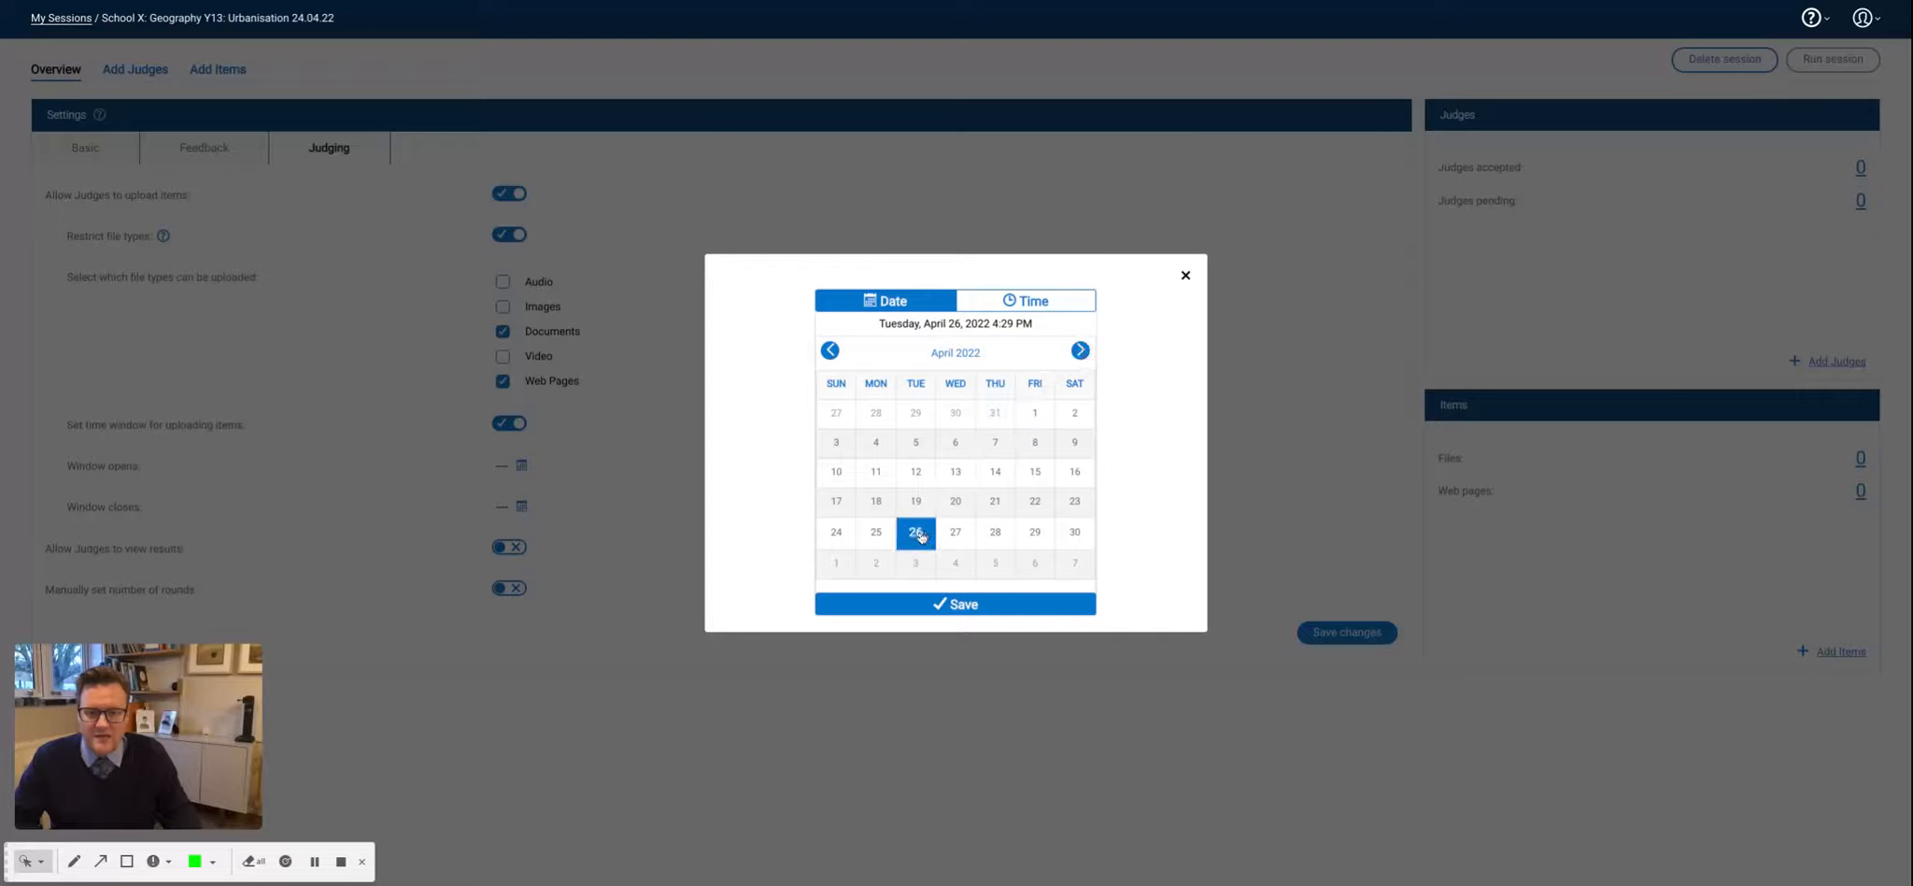
click(921, 476)
click(1025, 305)
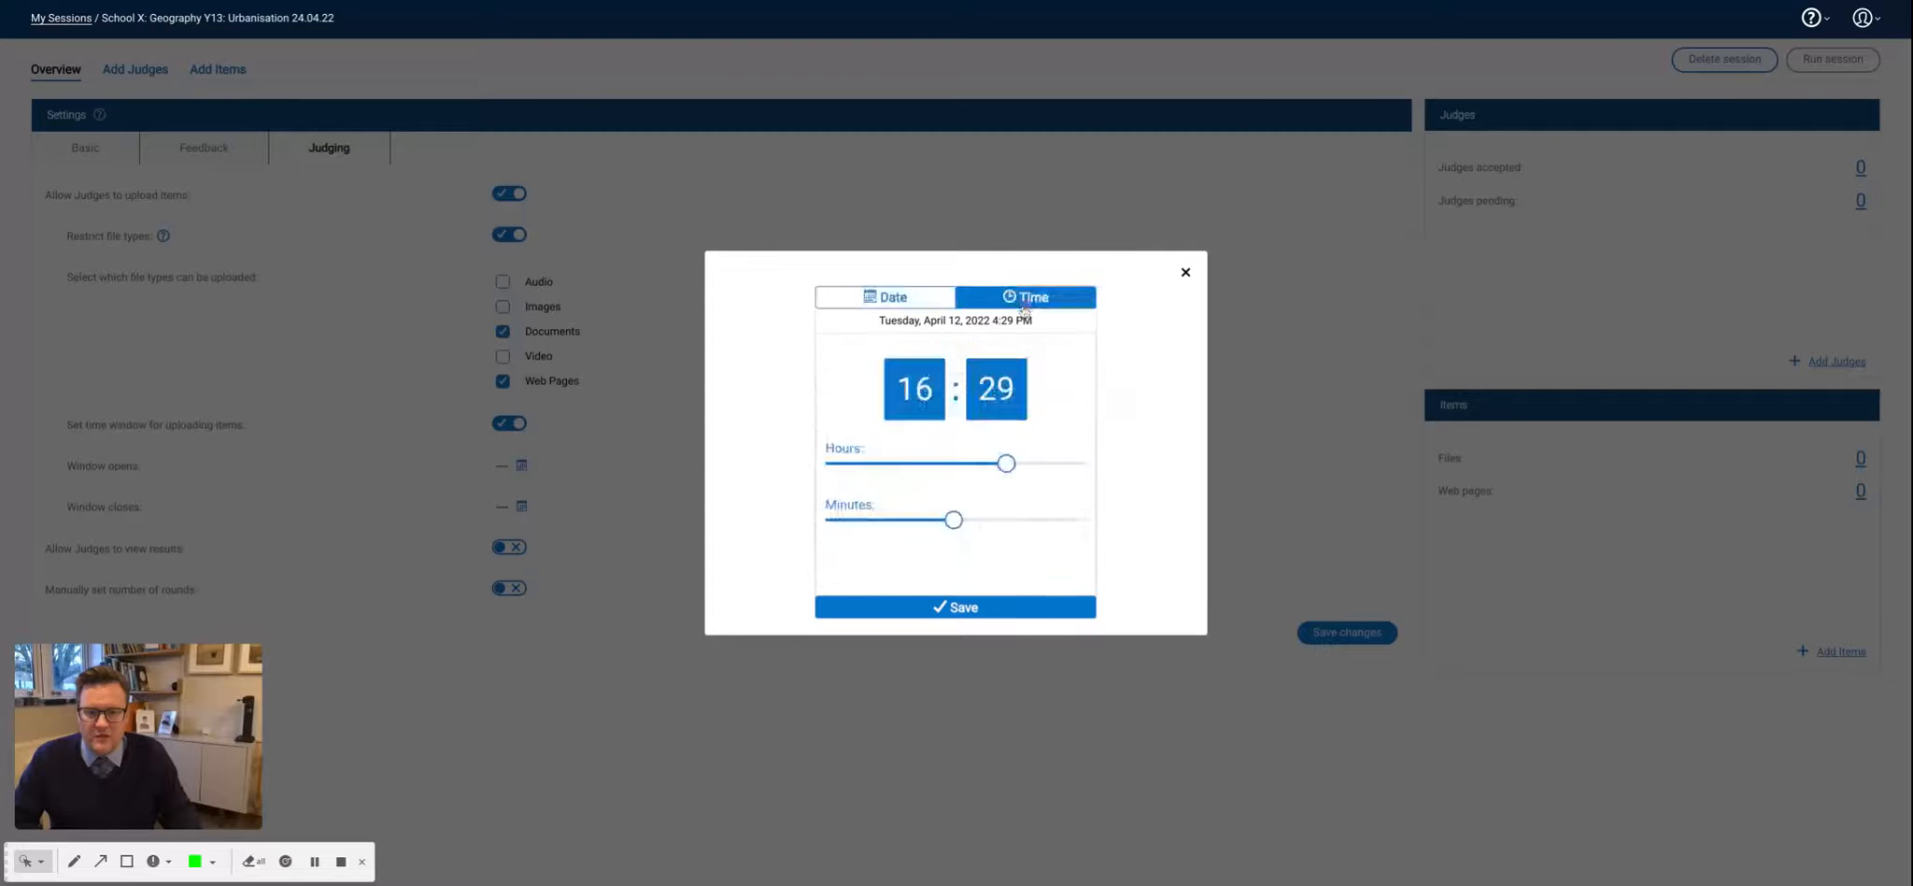
drag(1005, 463, 825, 462)
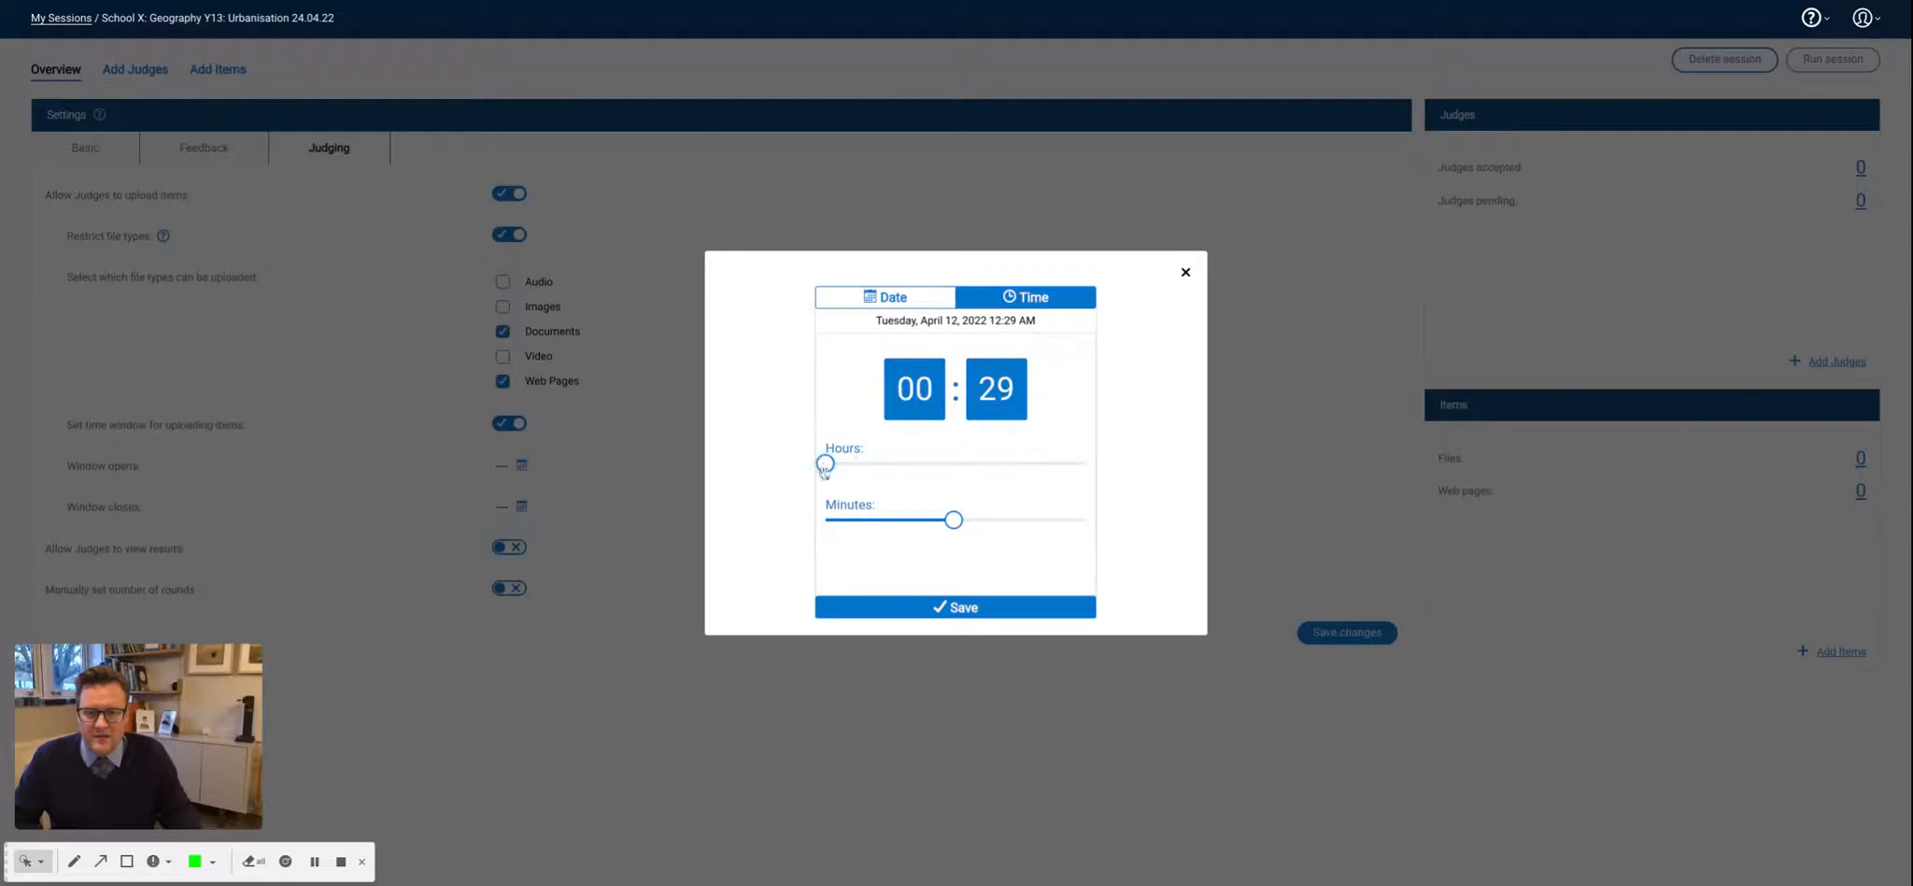
drag(953, 520, 825, 519)
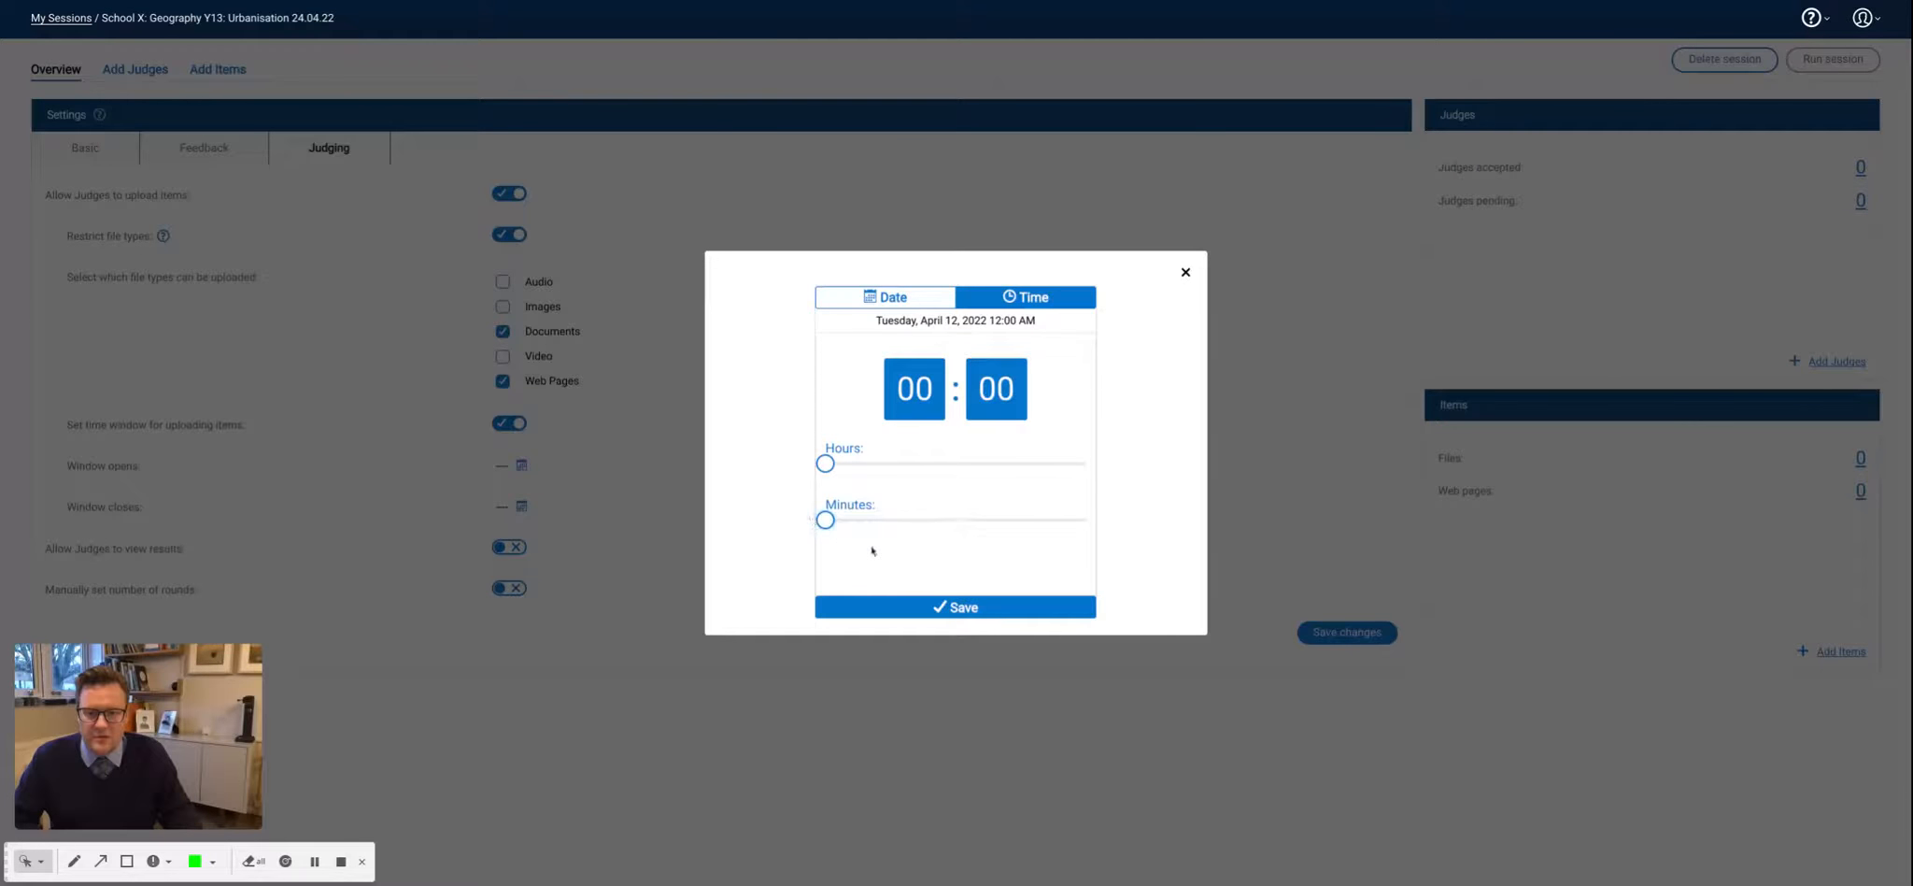
click(955, 606)
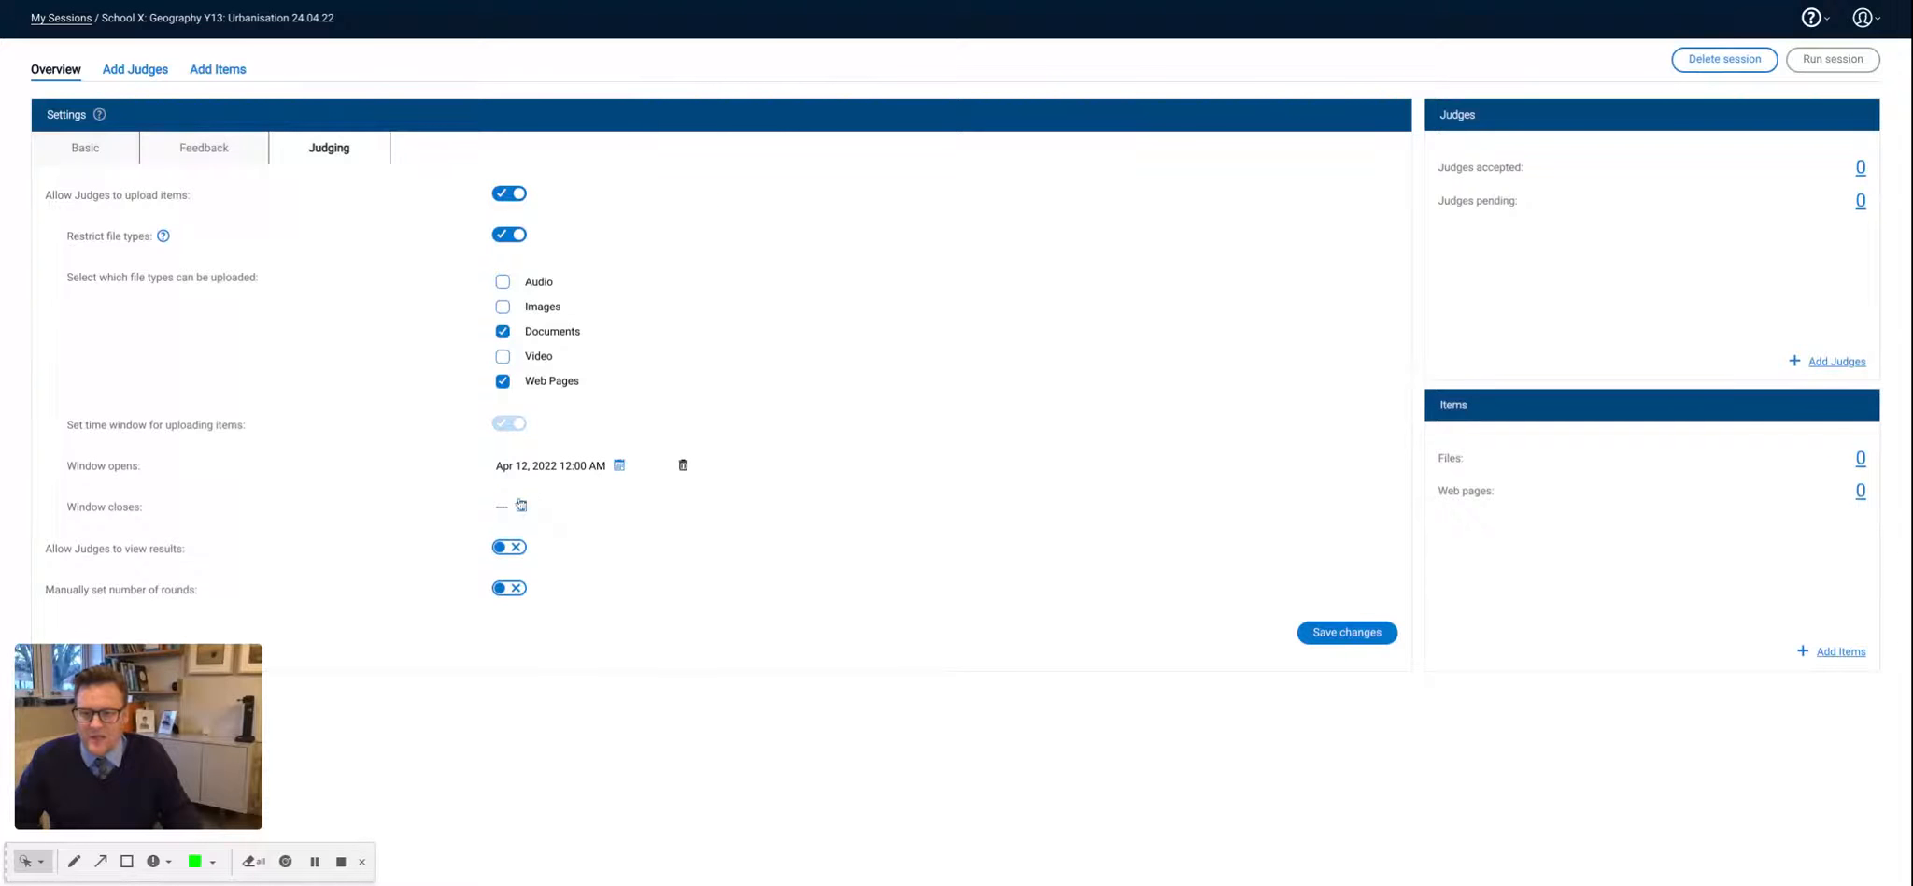
- Set the item upload window to close on April 19, 2022 at 12:00 AM
click(521, 506)
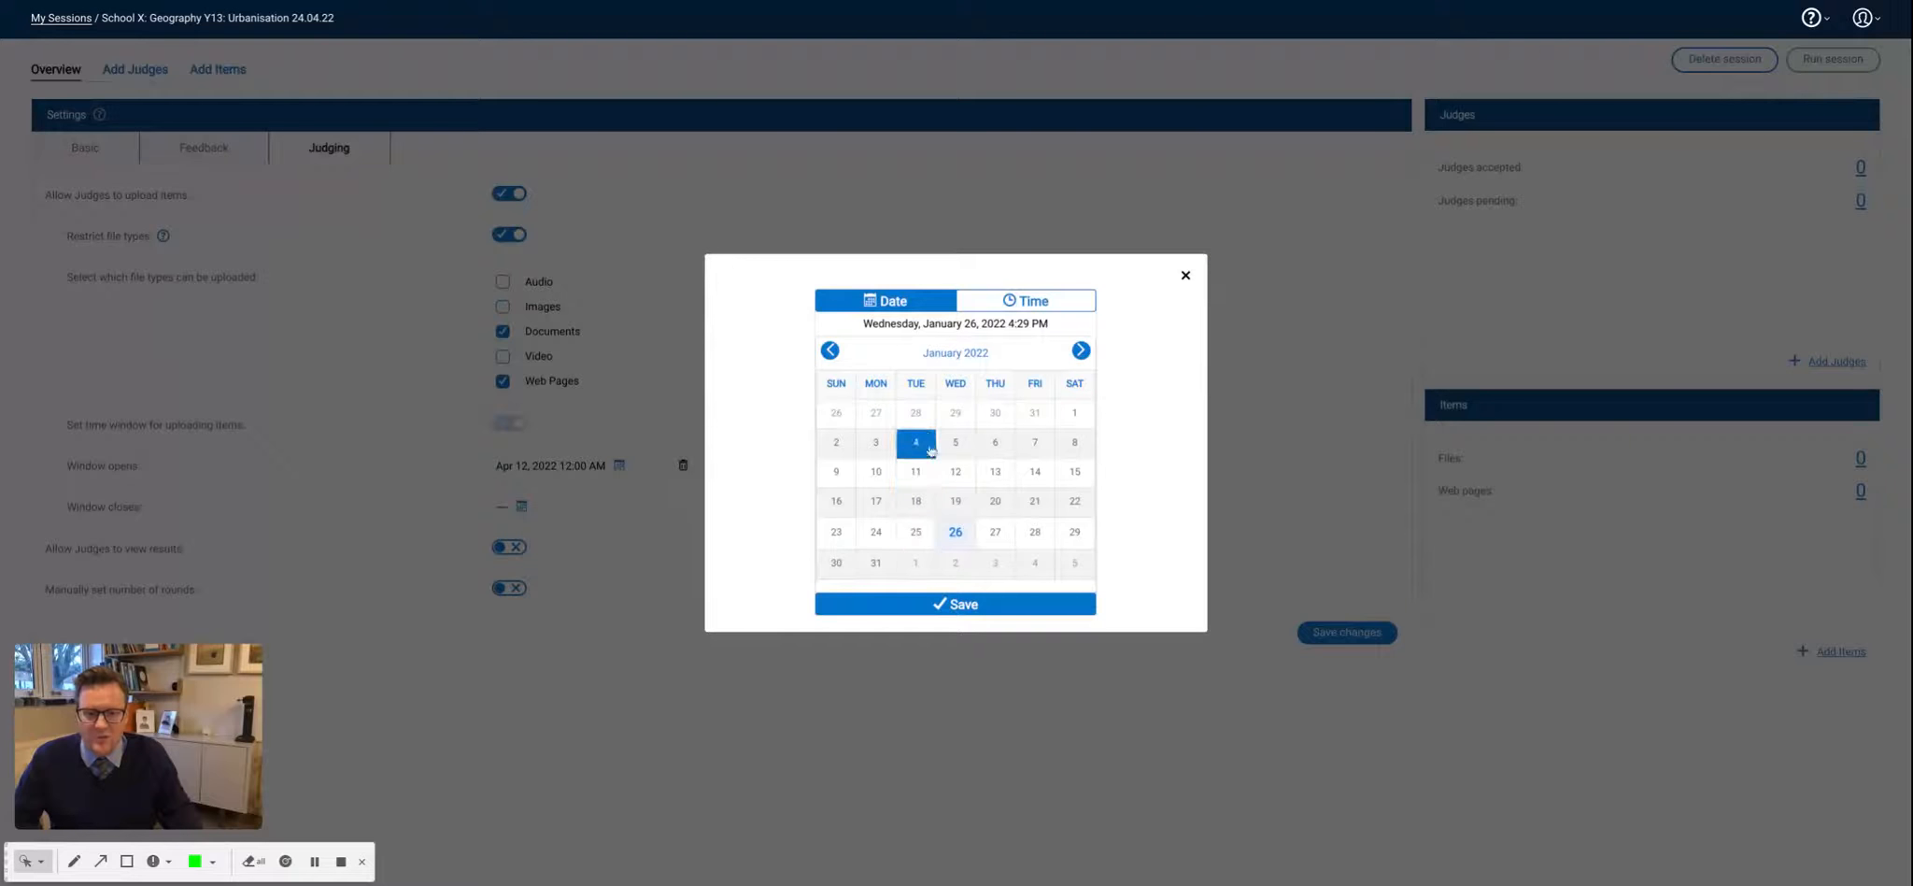
click(1080, 351)
click(1080, 351)
click(1081, 352)
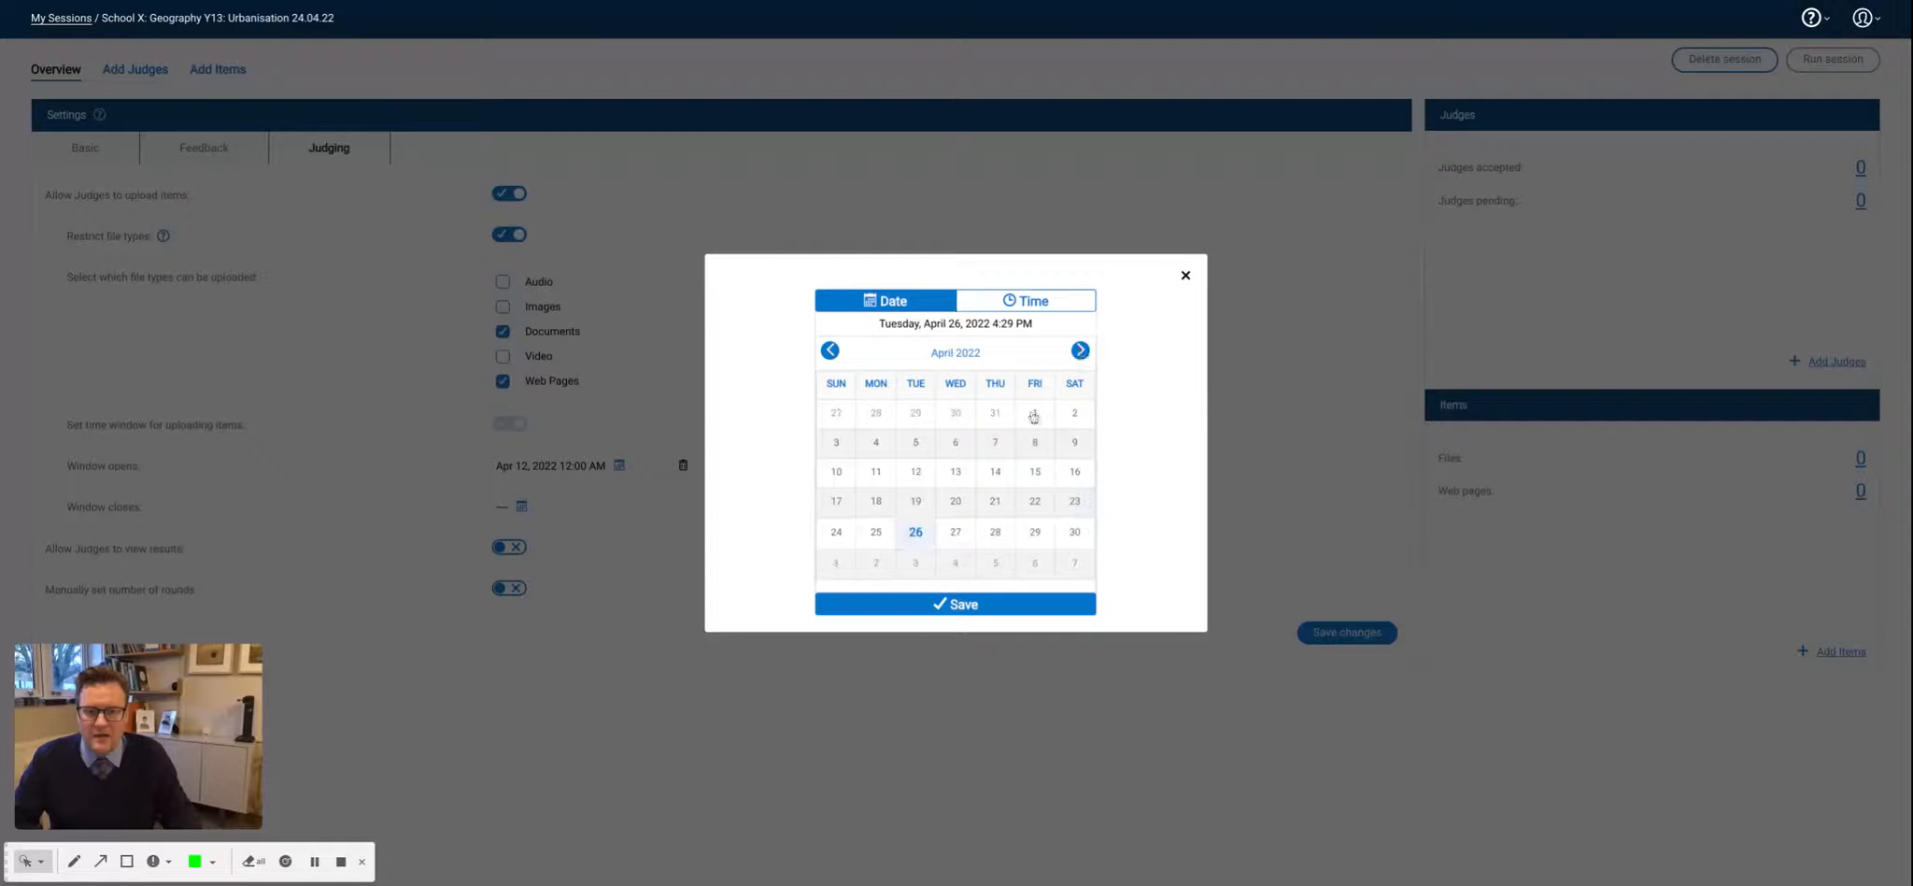
click(923, 508)
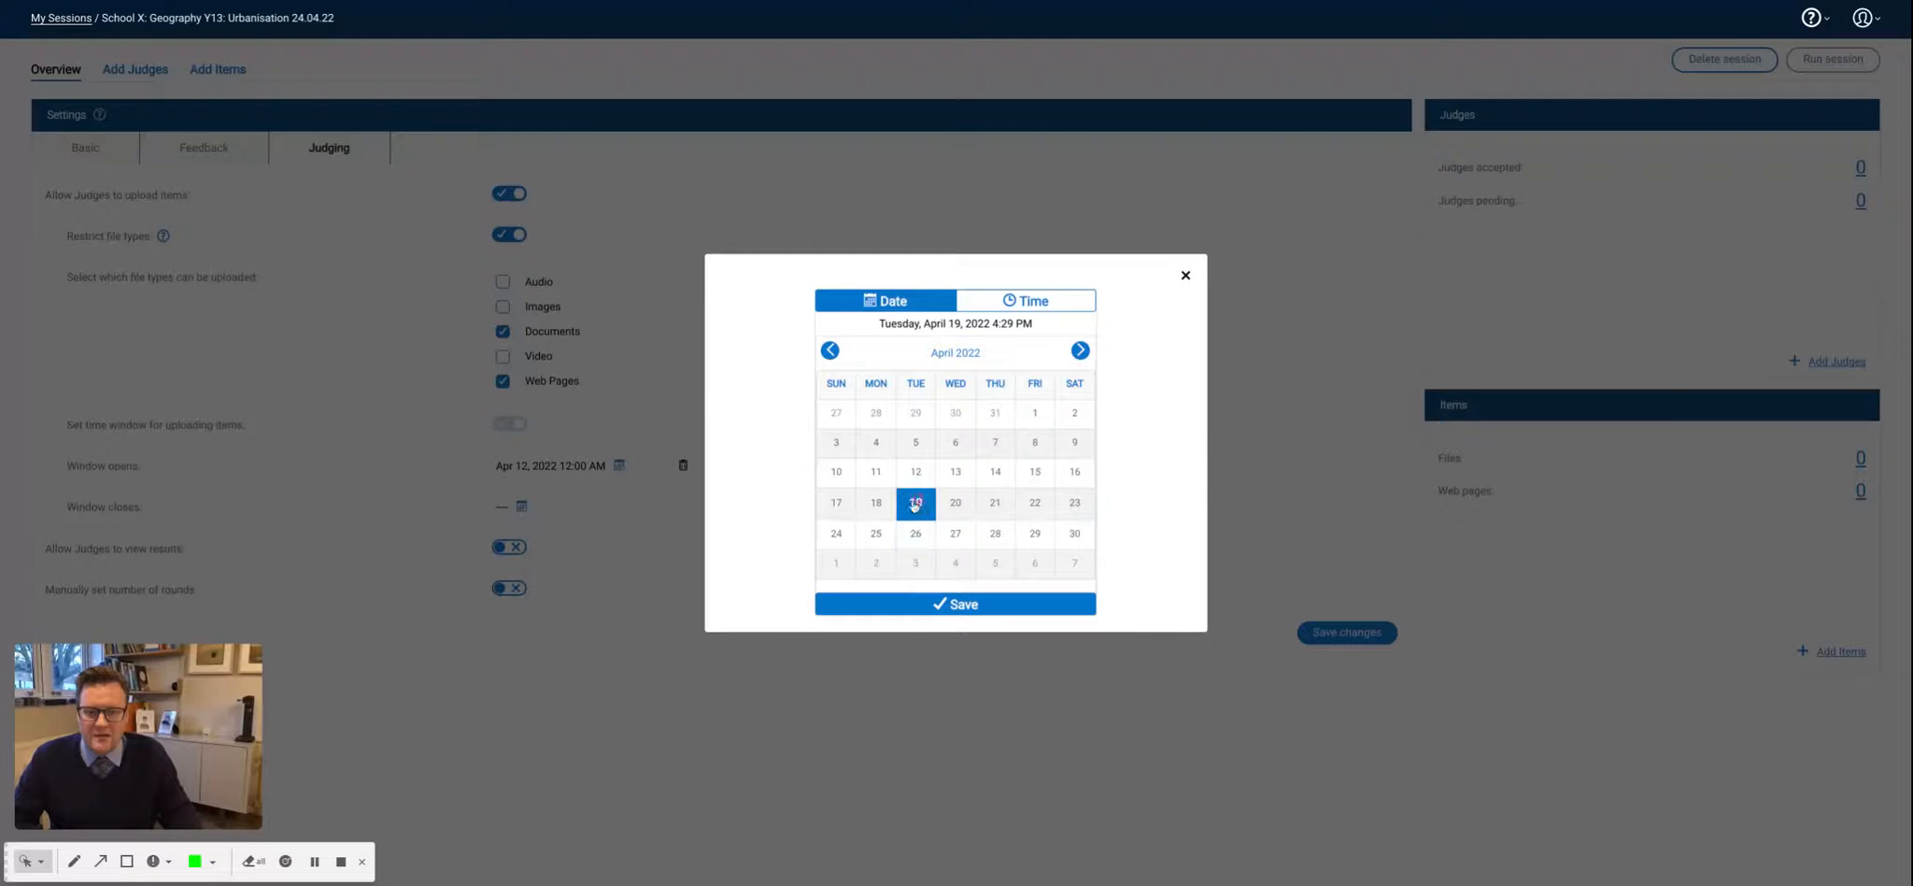
click(1028, 307)
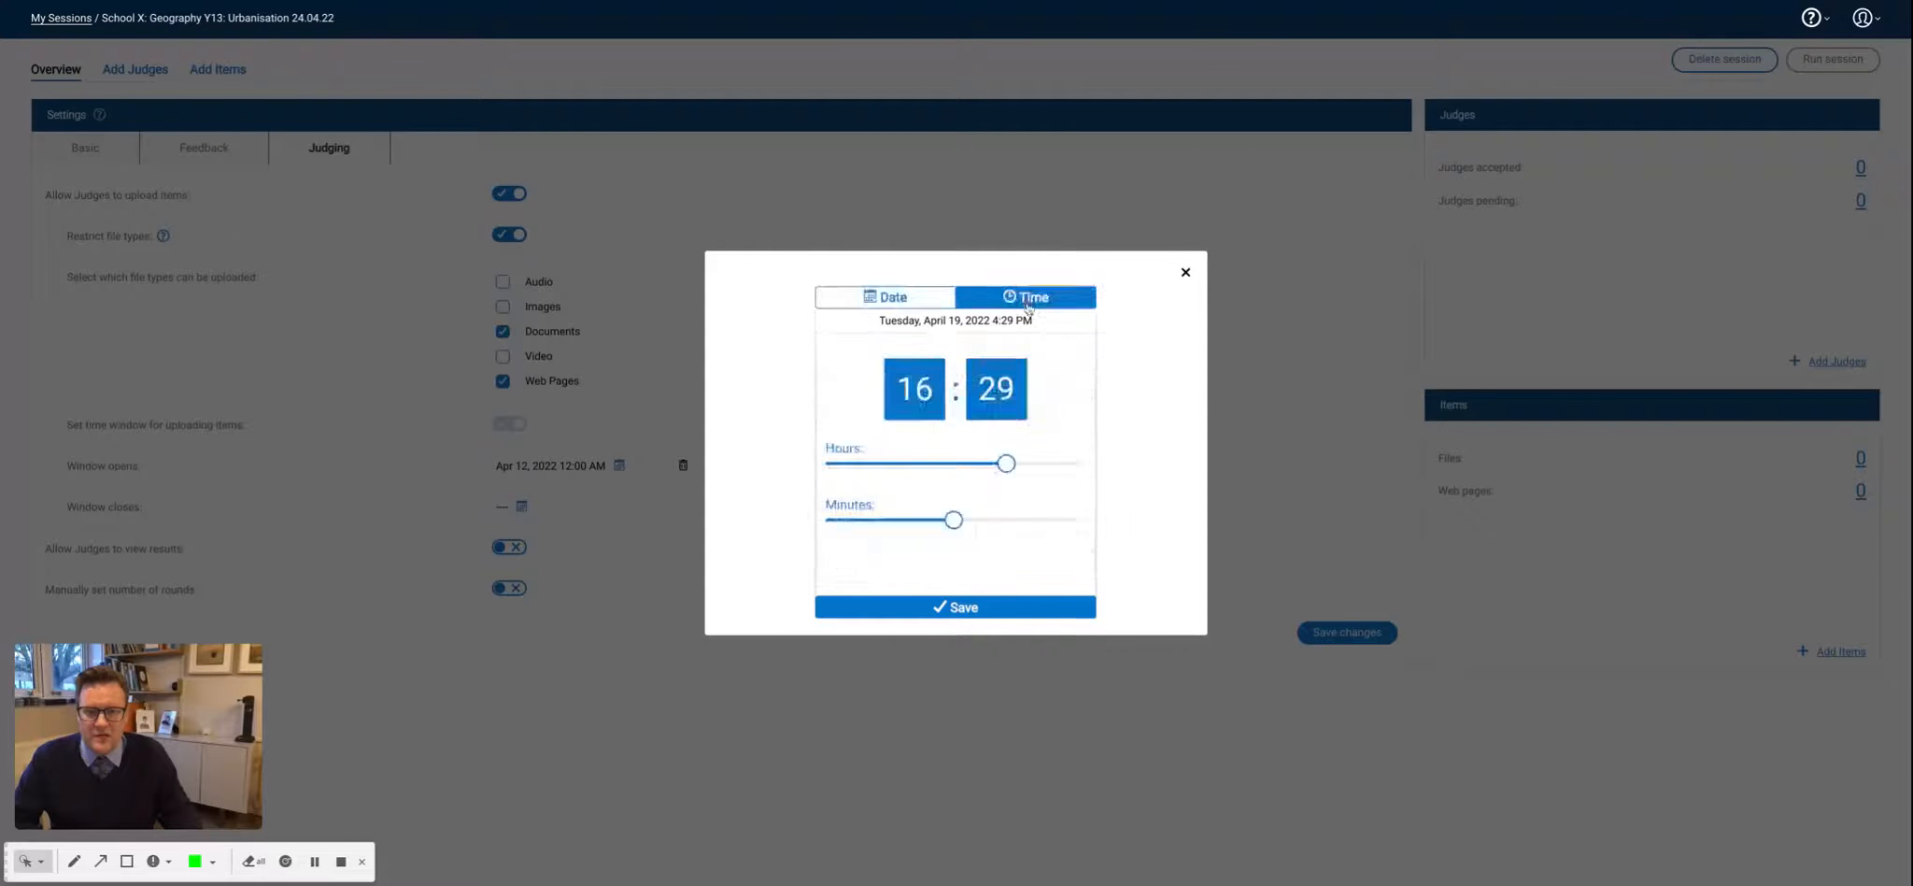
drag(1005, 462, 825, 461)
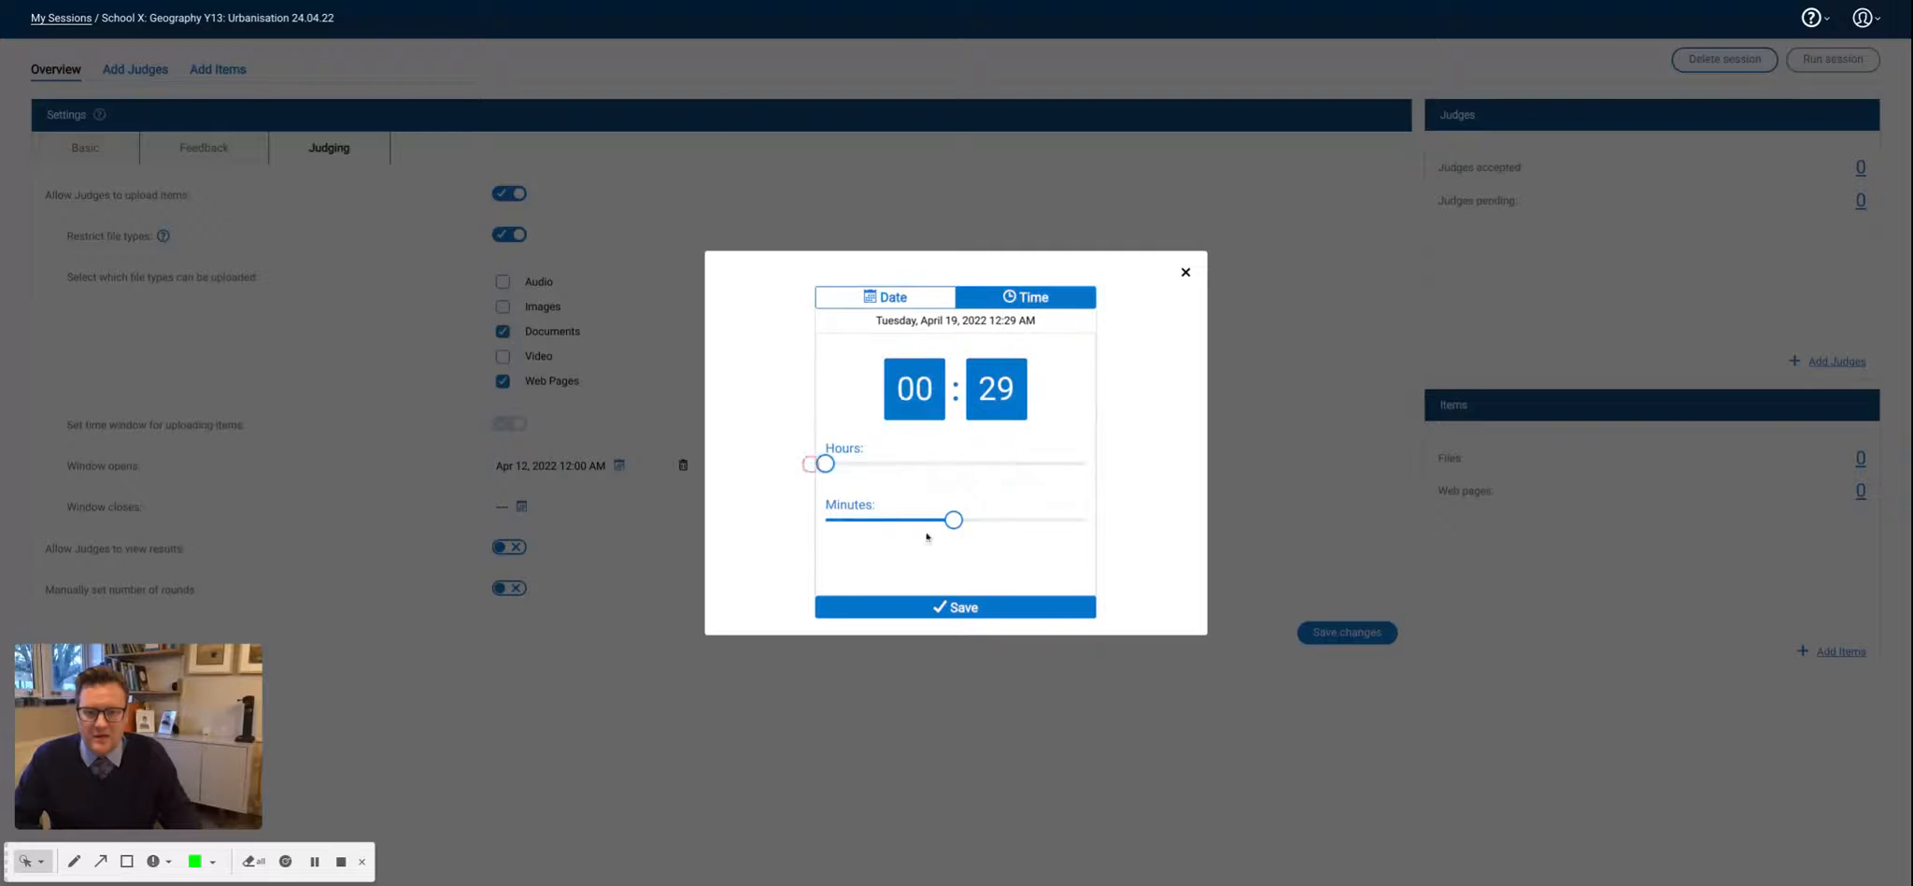
drag(953, 520, 834, 519)
key(Left)
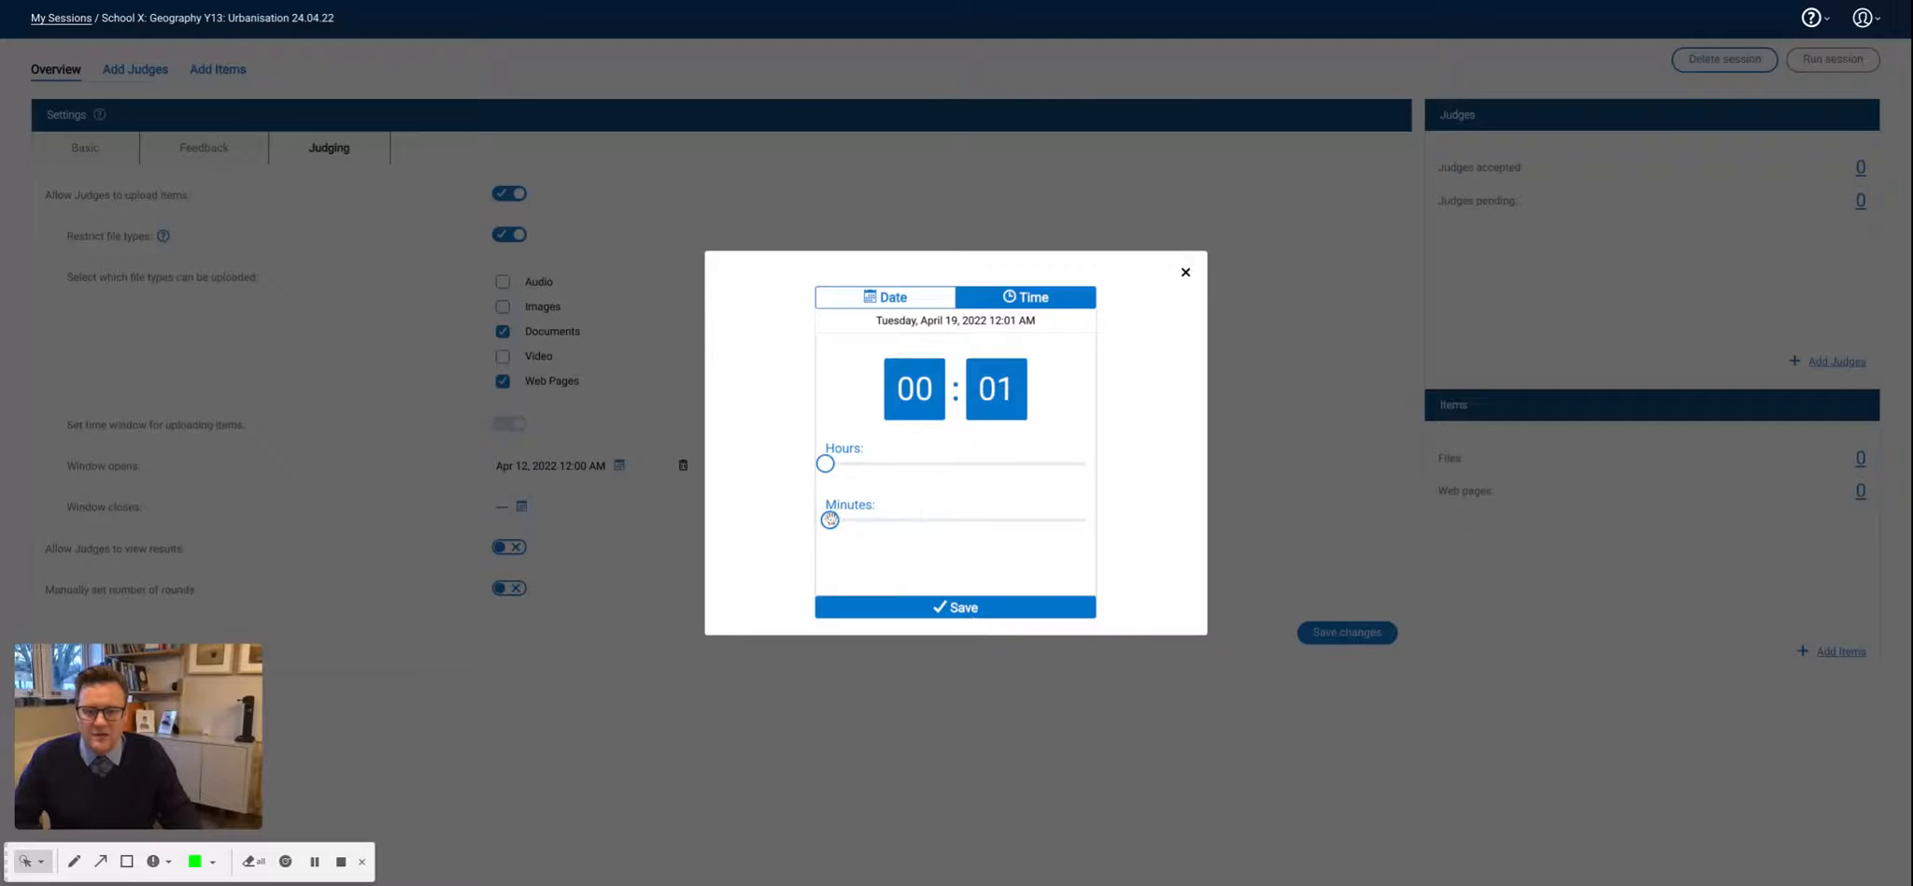
key(Left)
click(943, 609)
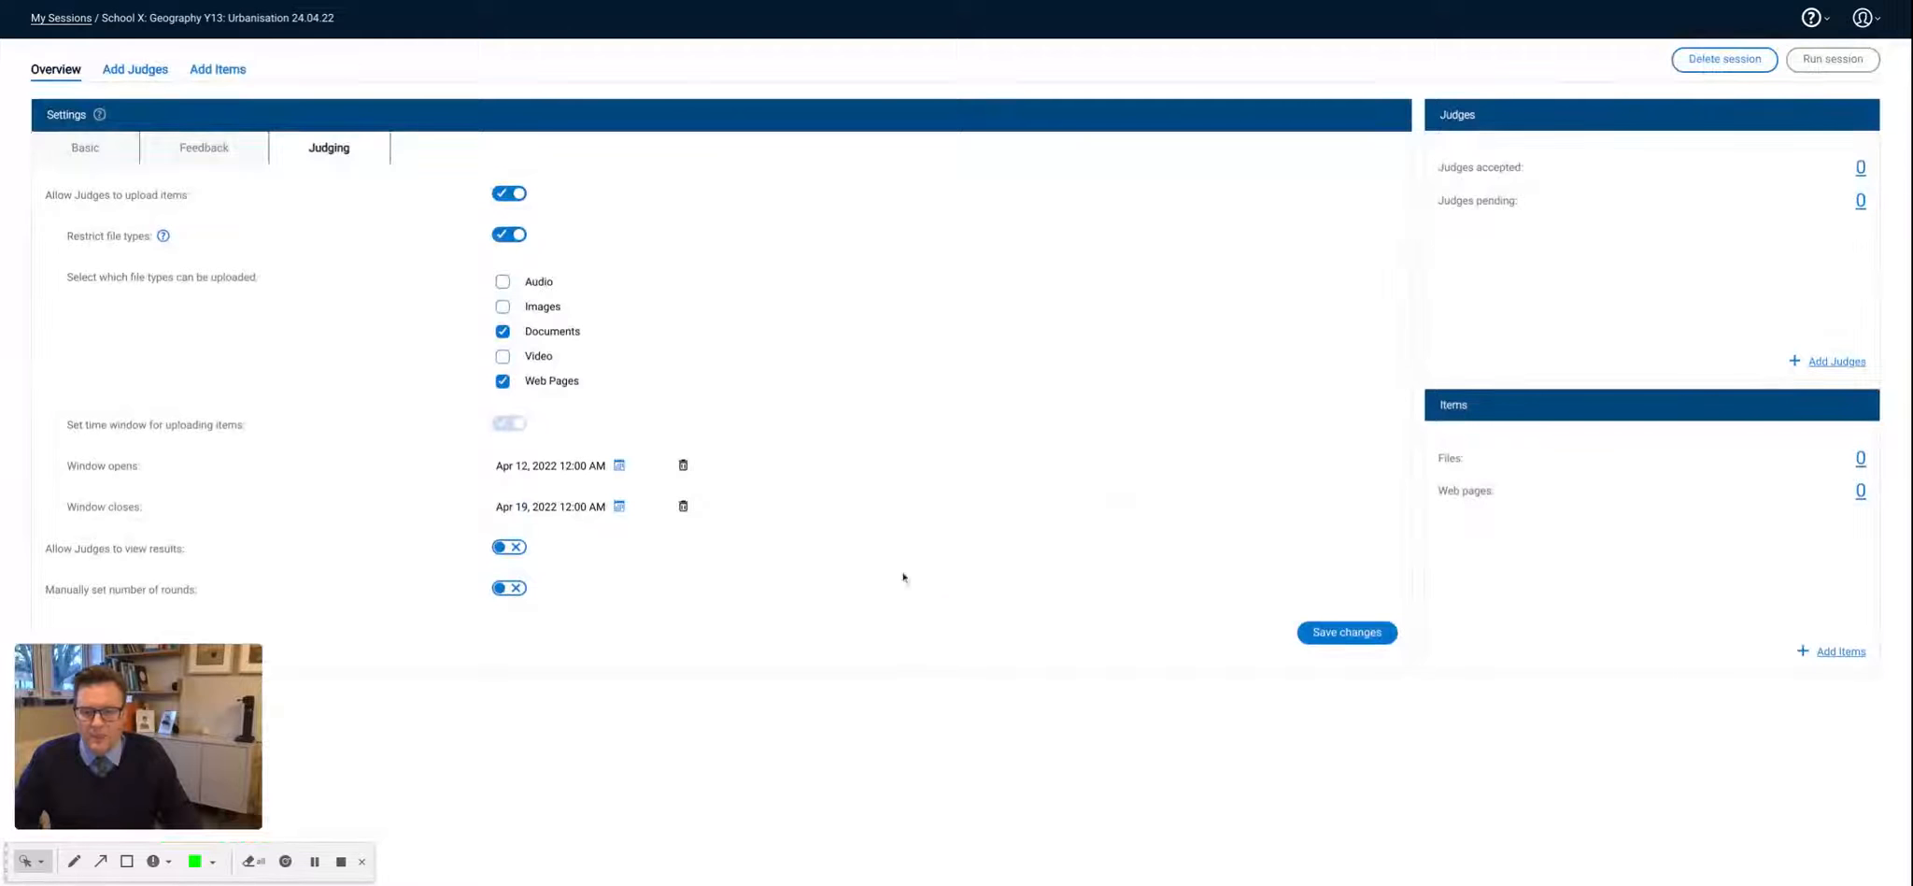
- Allow judges to view results and enable manually setting the number of rounds
click(516, 549)
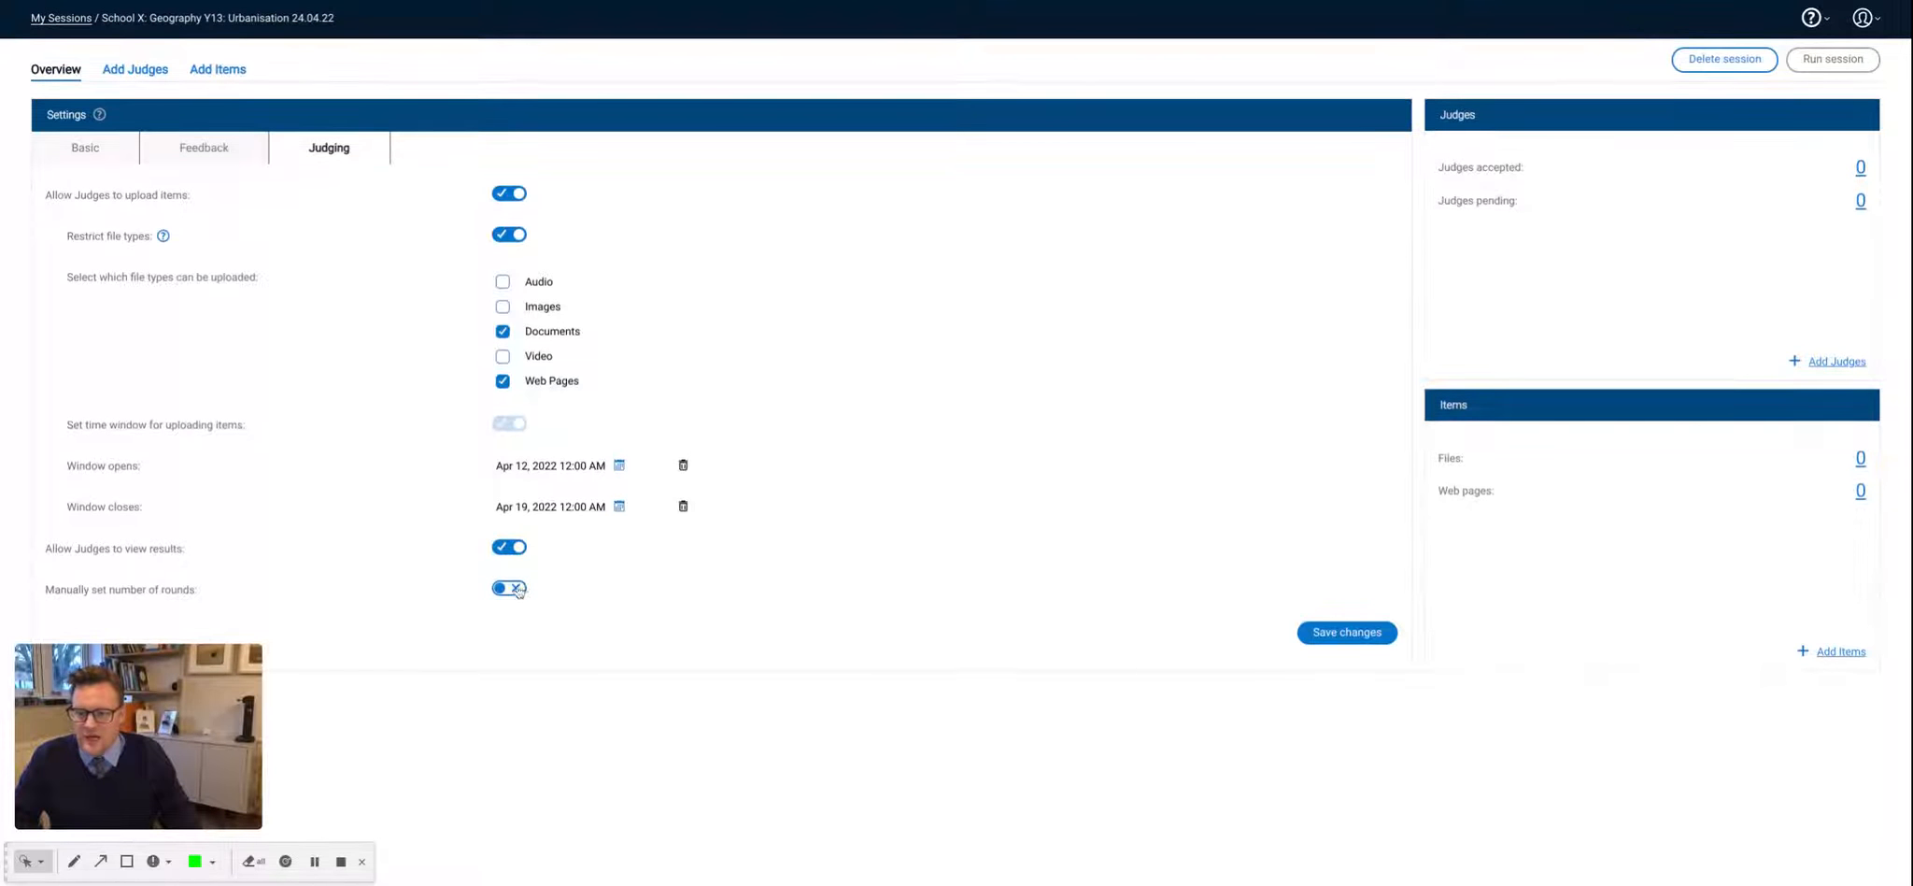
click(517, 589)
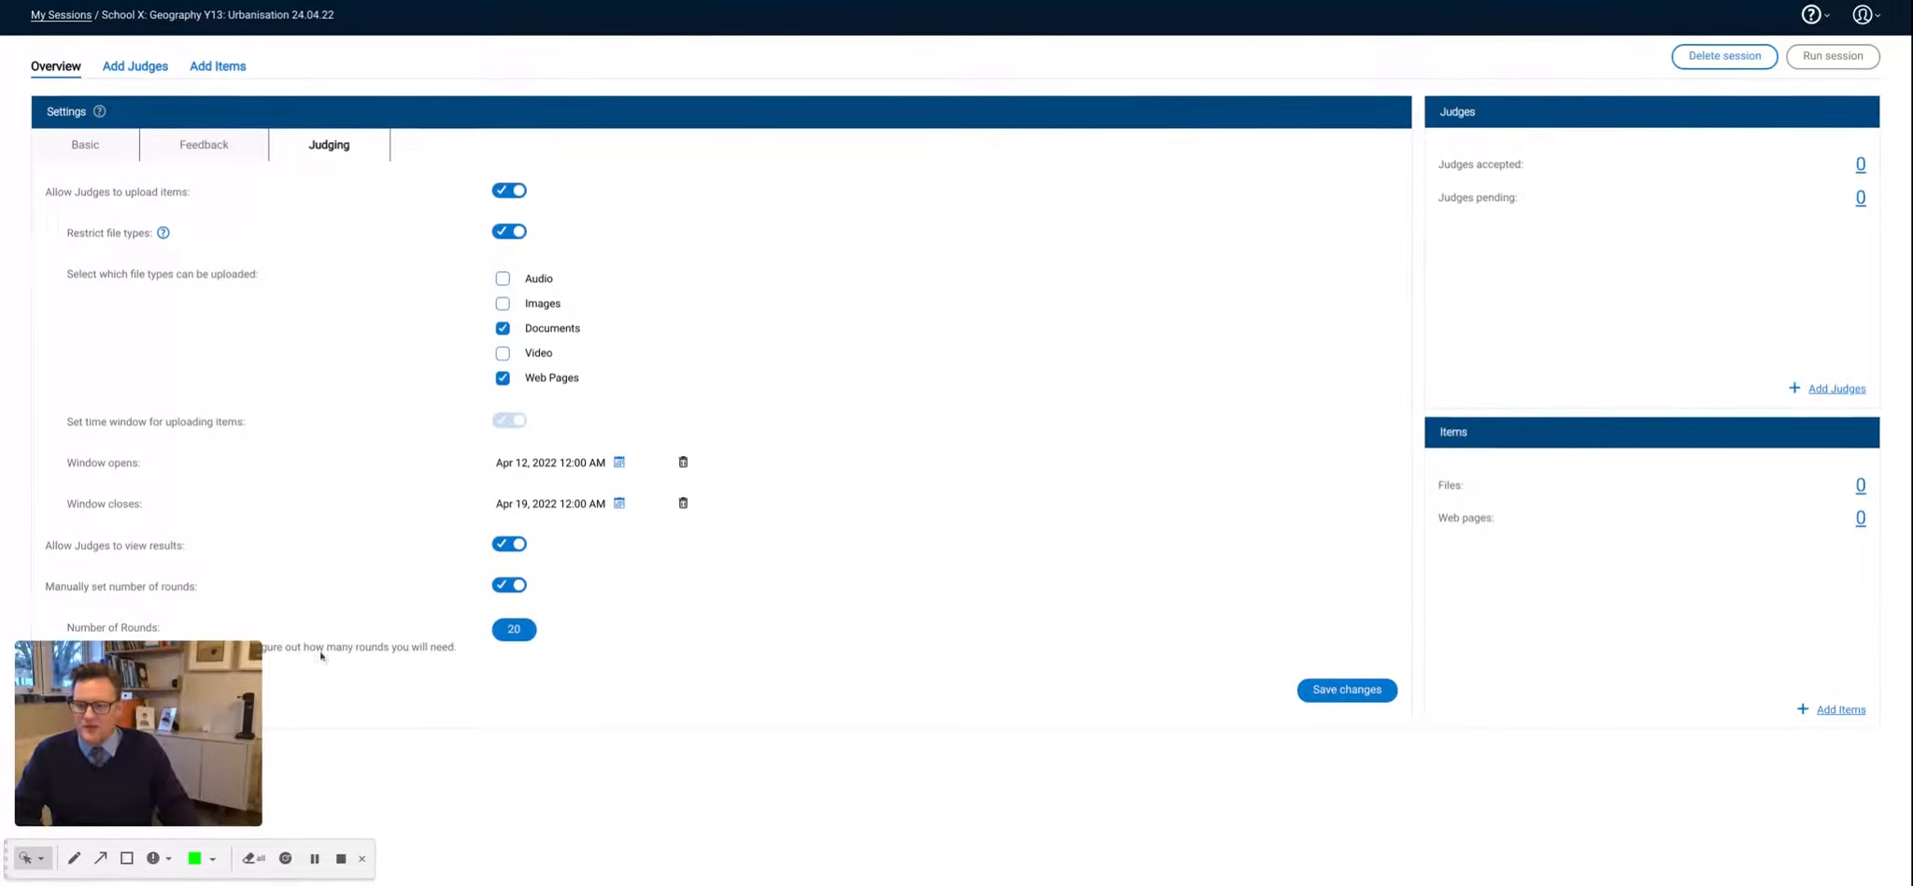
drag(142, 667, 738, 679)
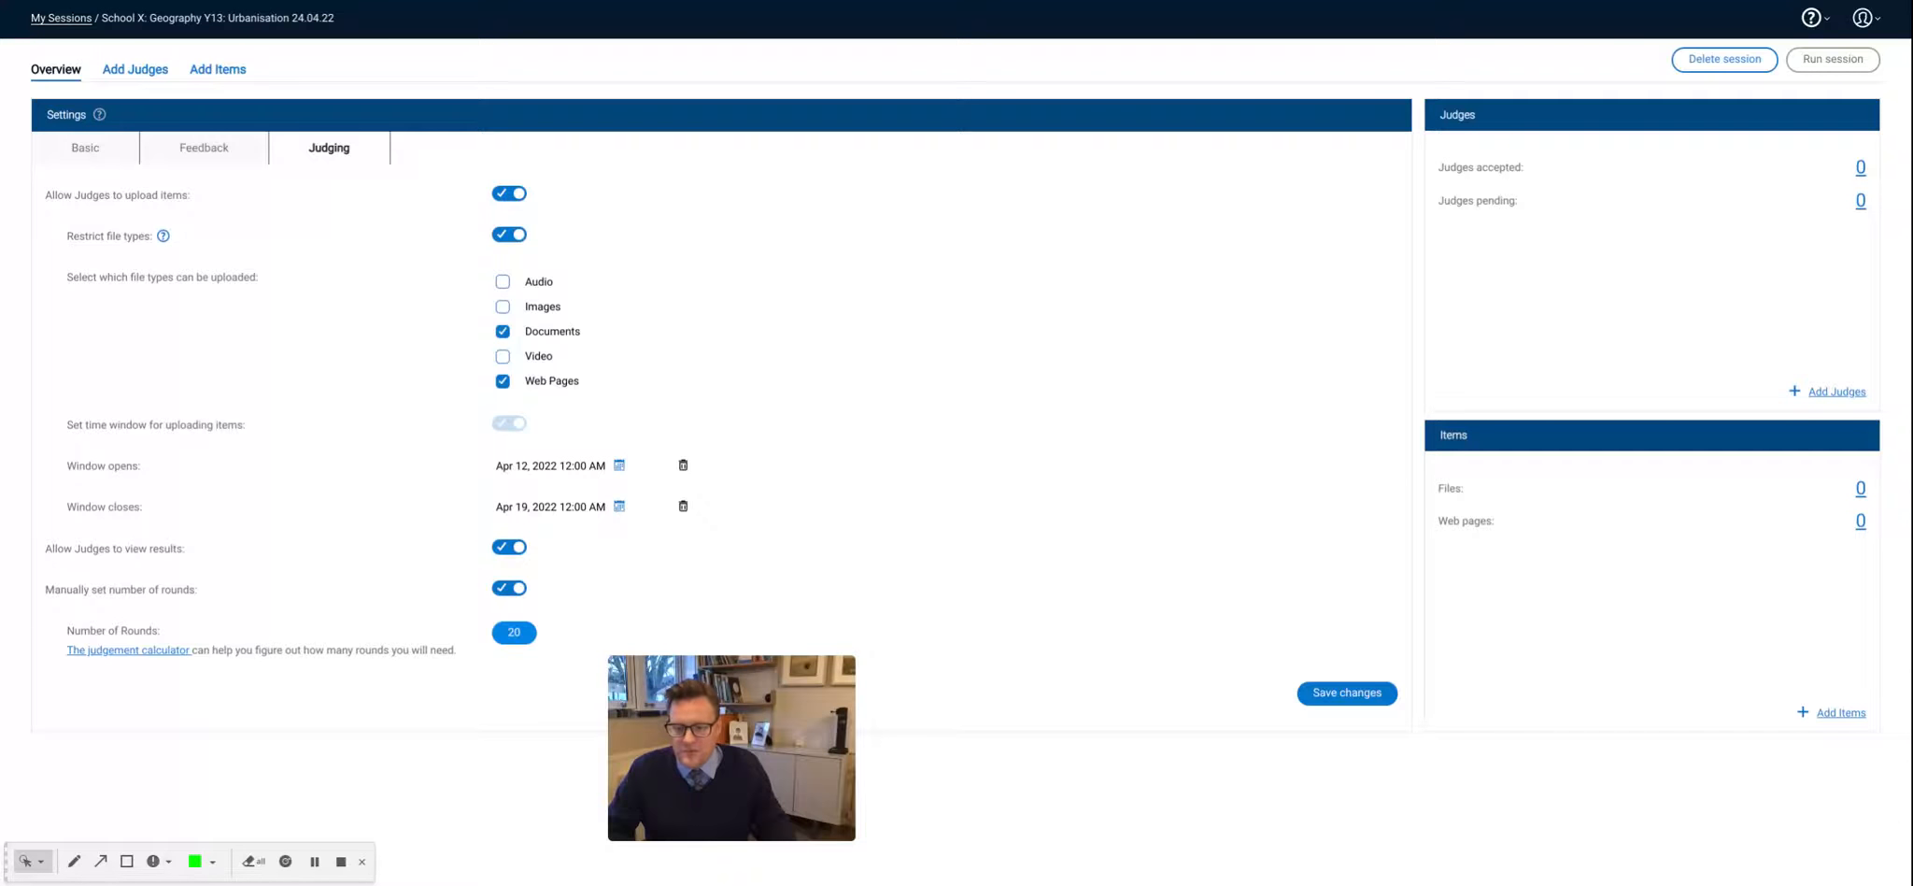
- Open the judgement calculator and enter 26 judges and 25 items
click(129, 650)
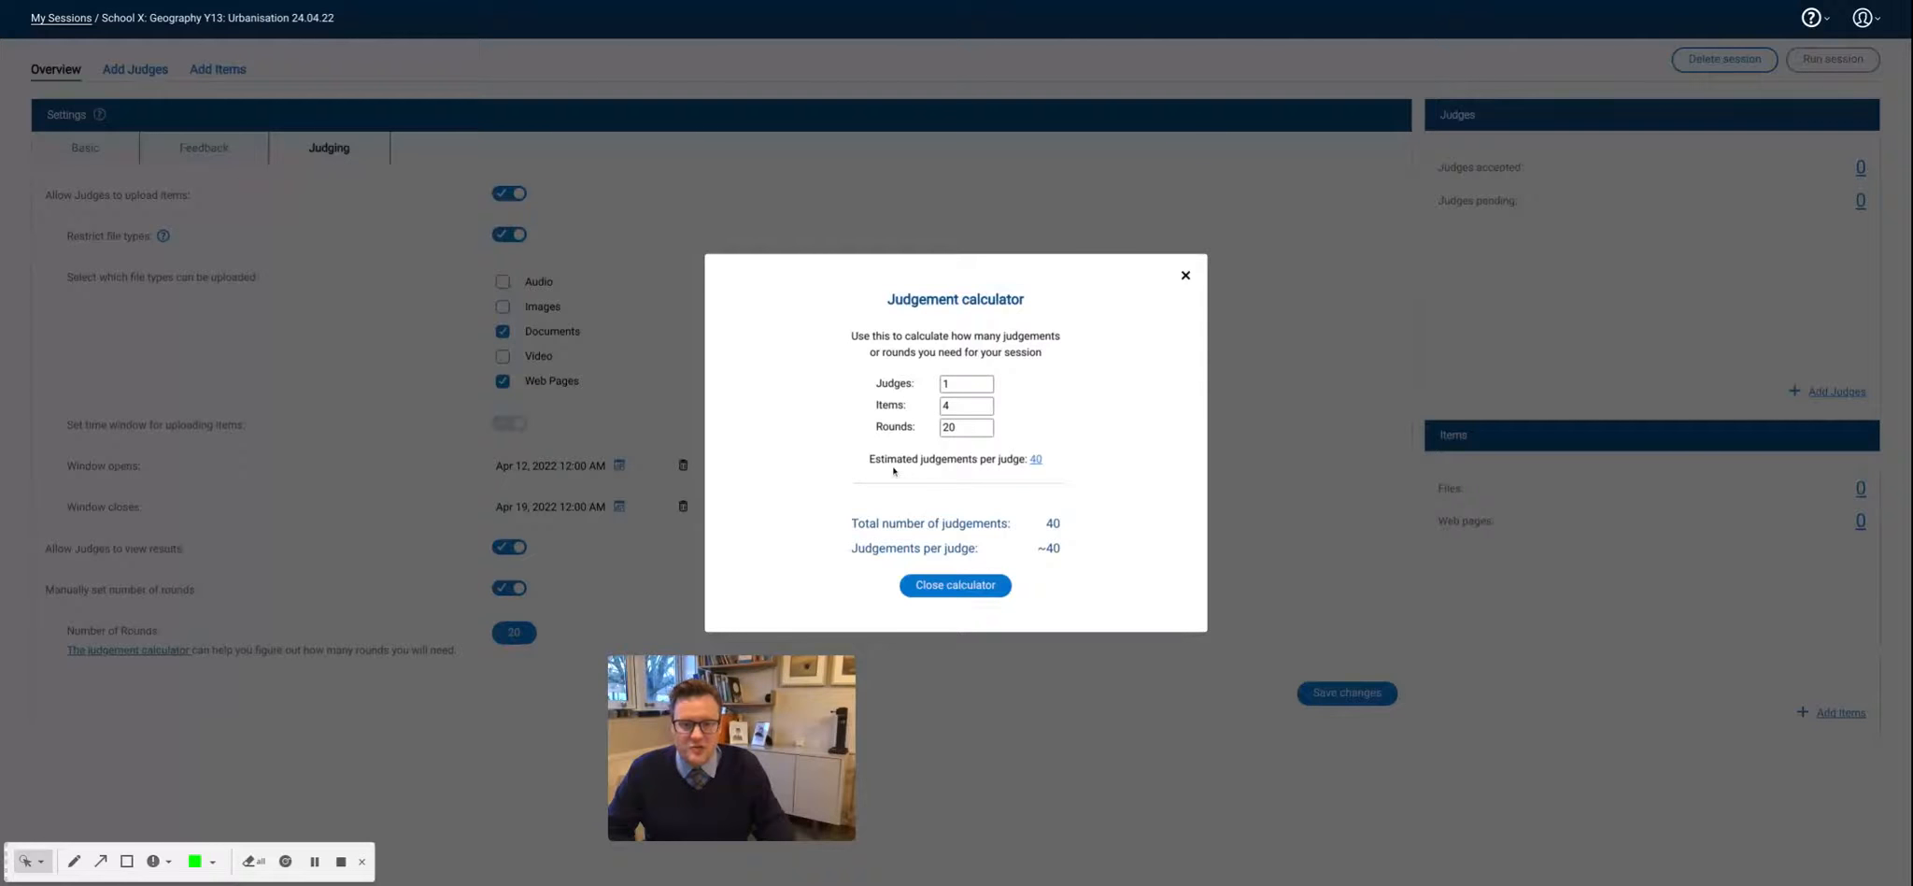
double_click(963, 383)
text(25)
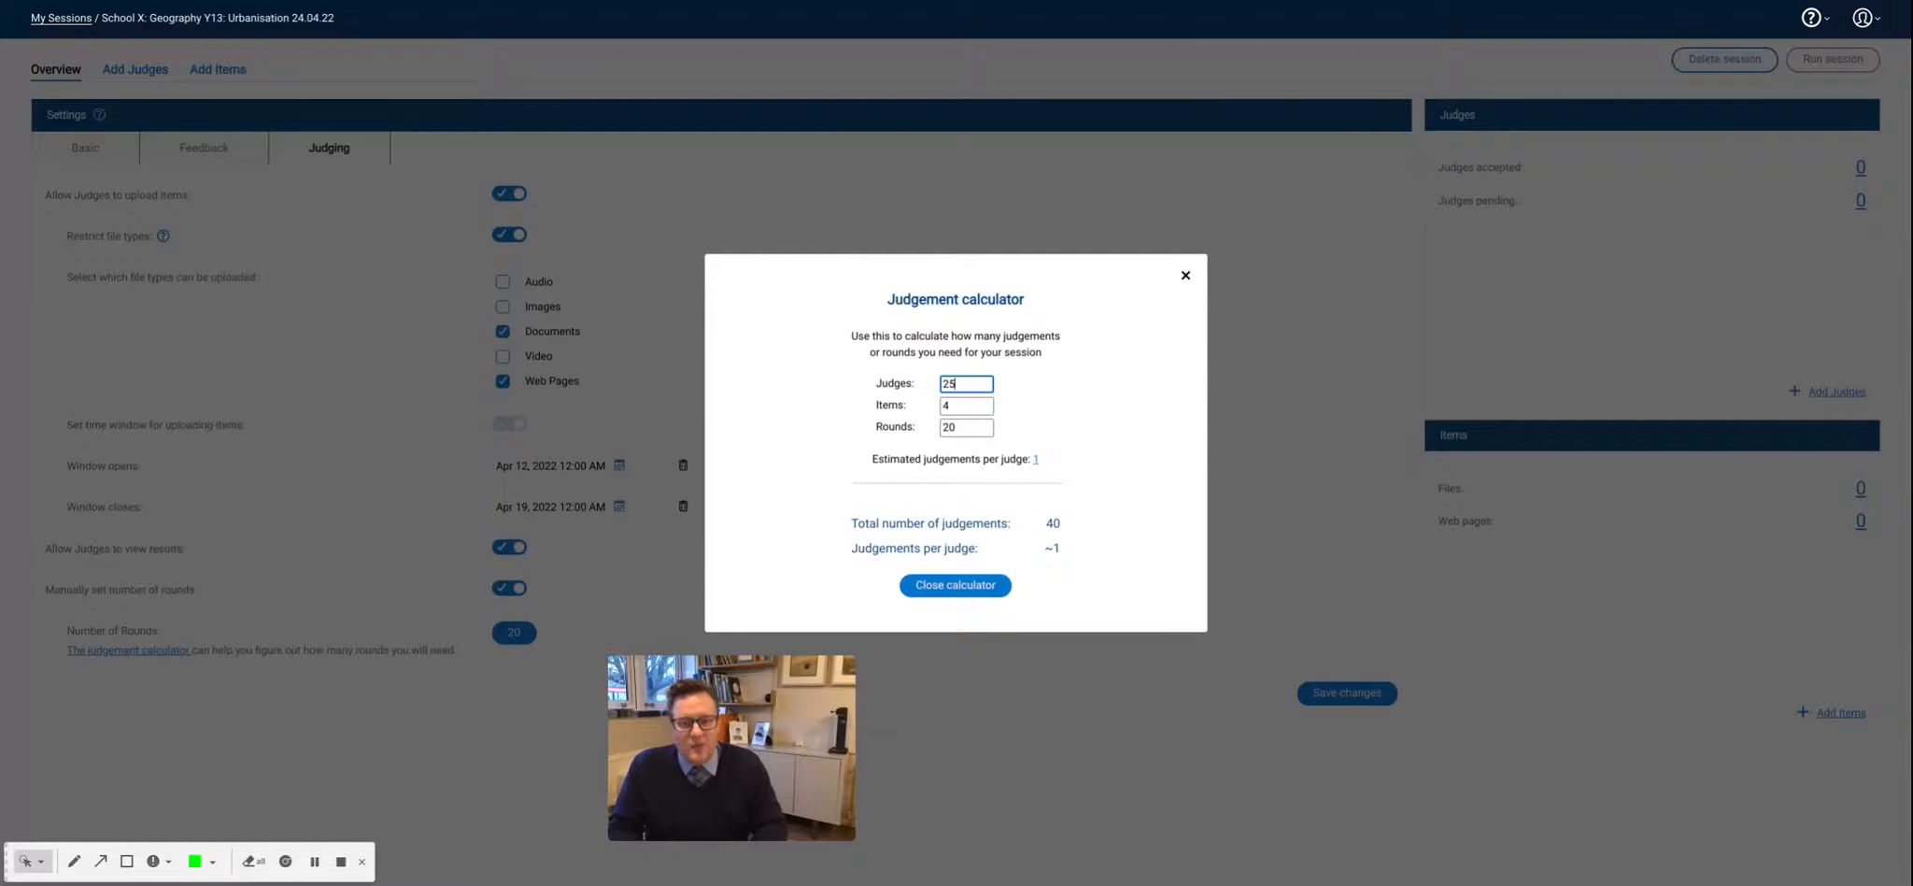
key(BackSpace)
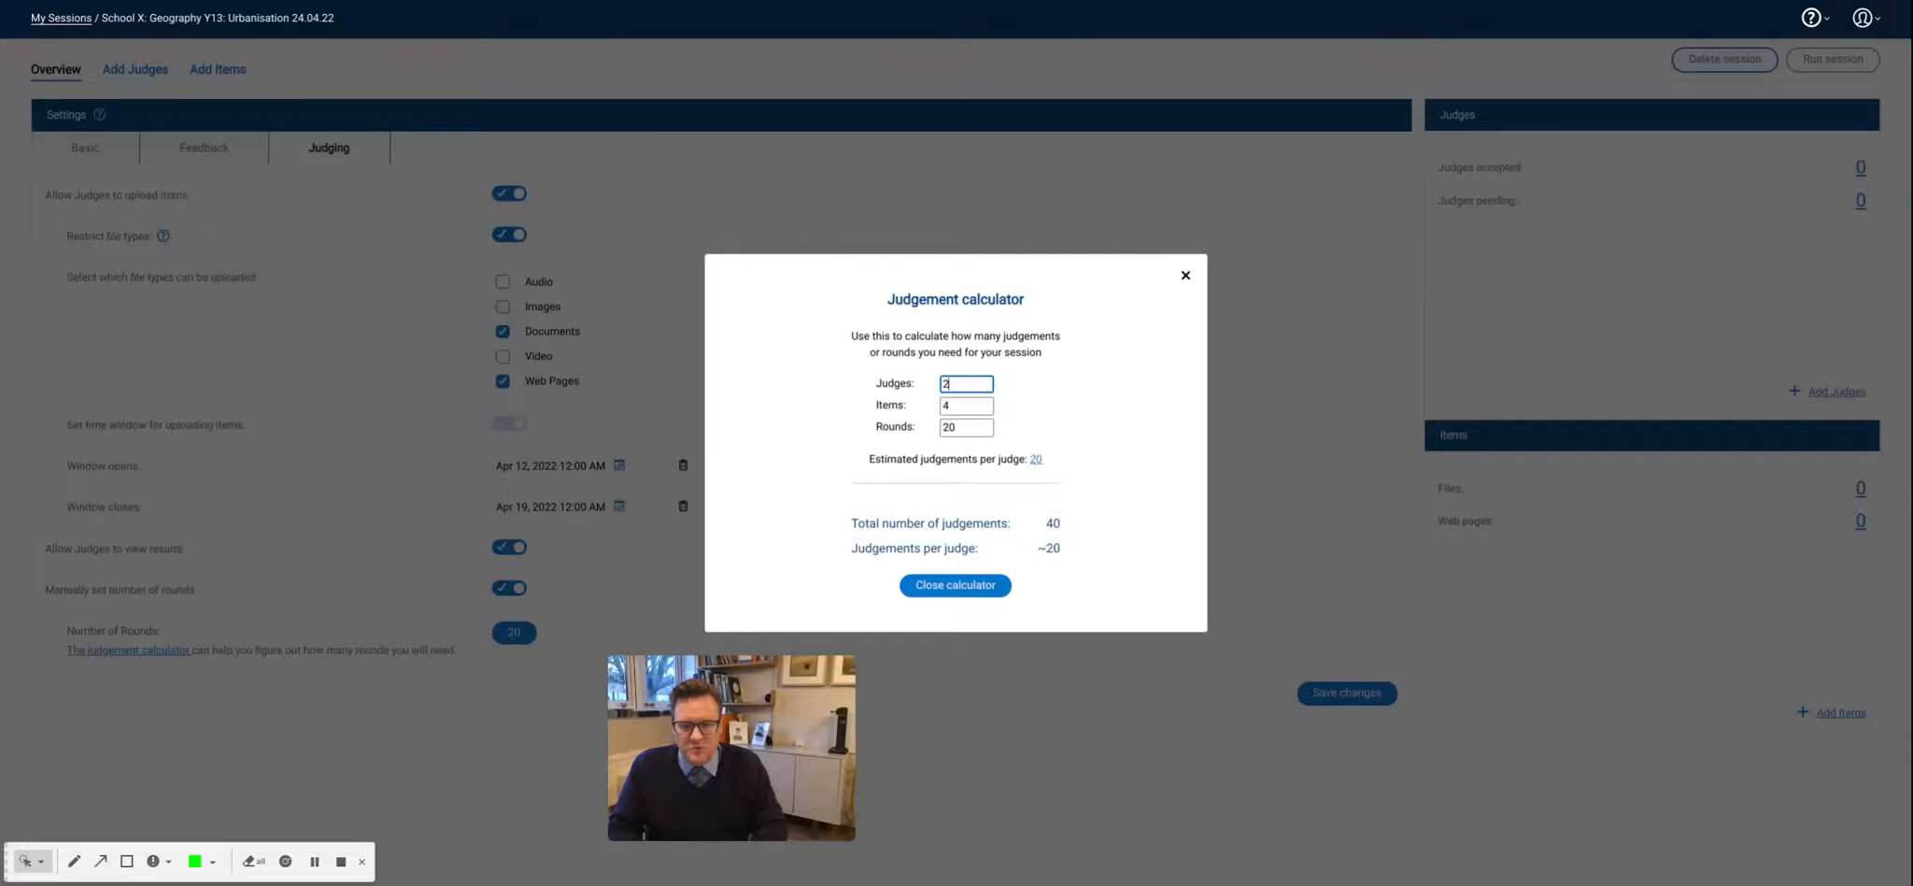
text(6)
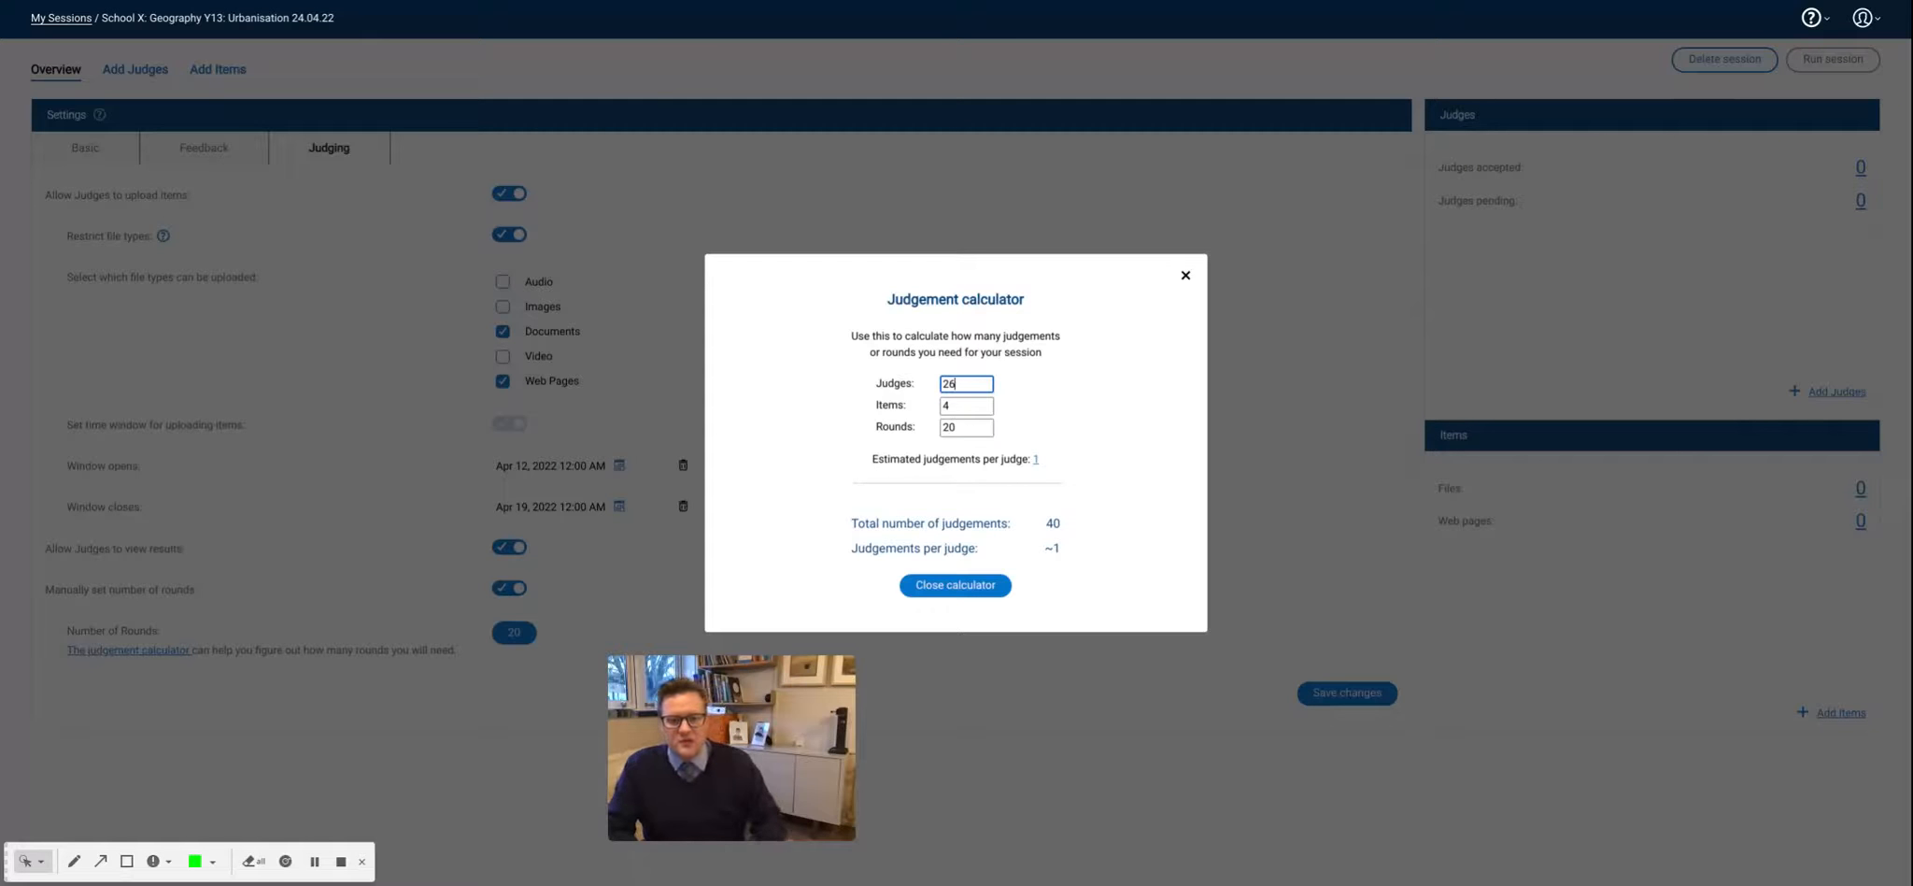
double_click(963, 405)
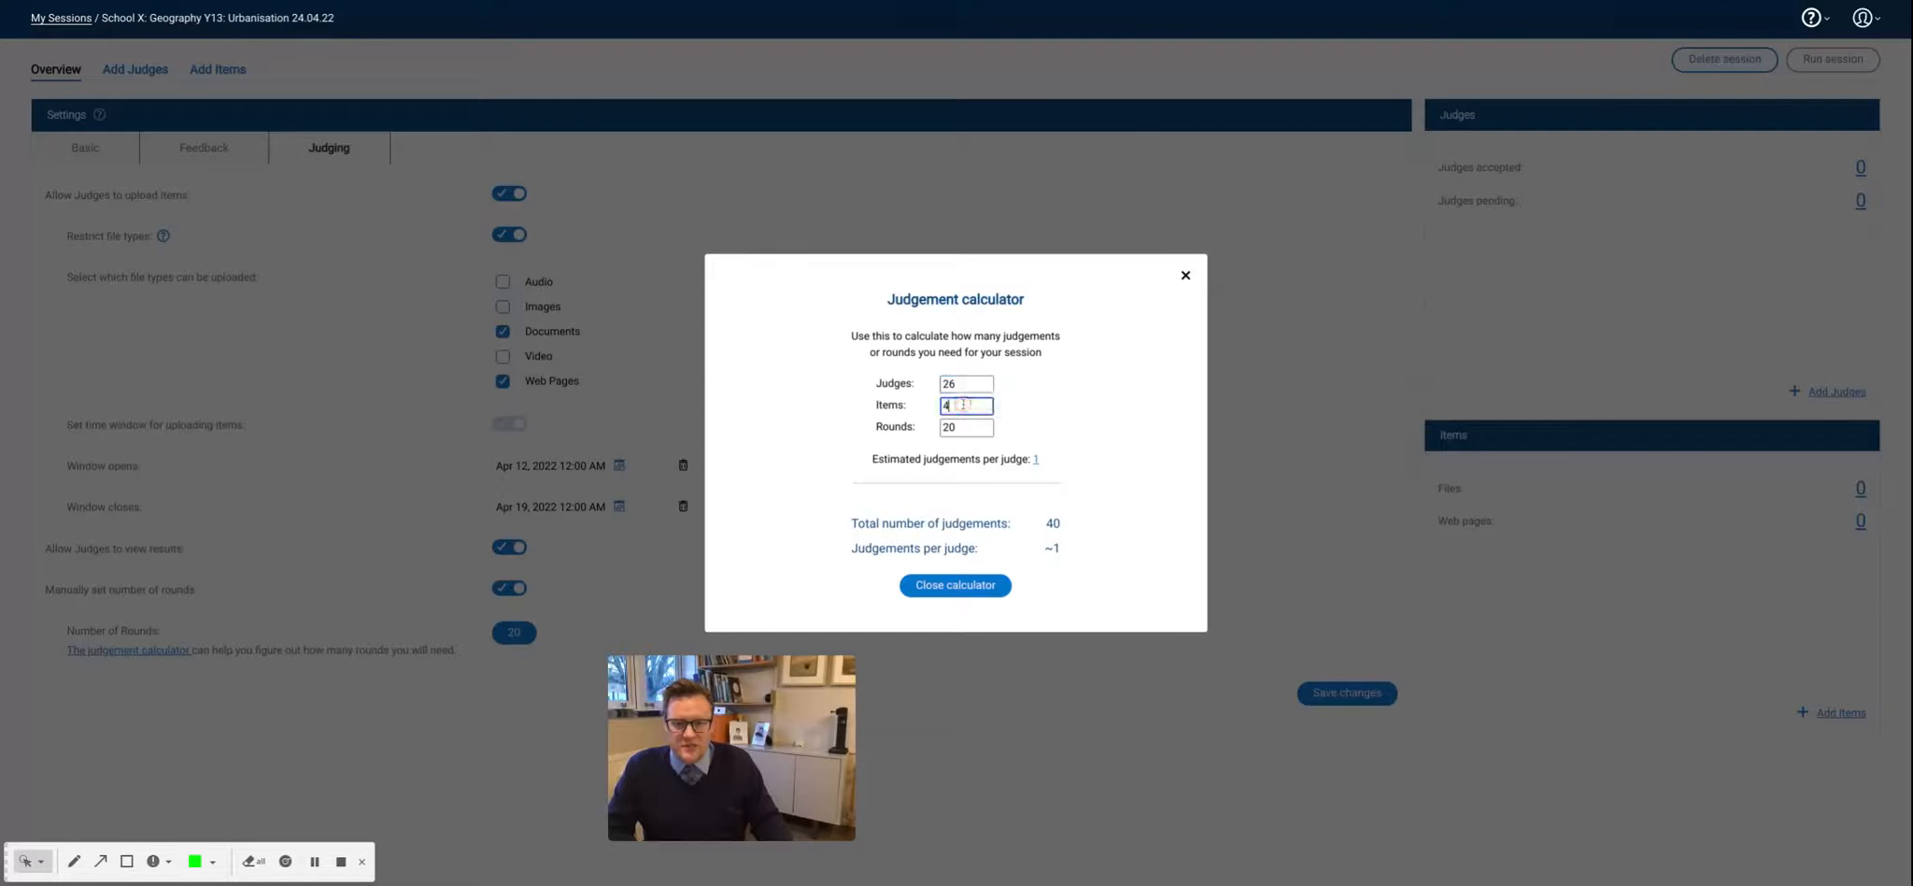
text(0)
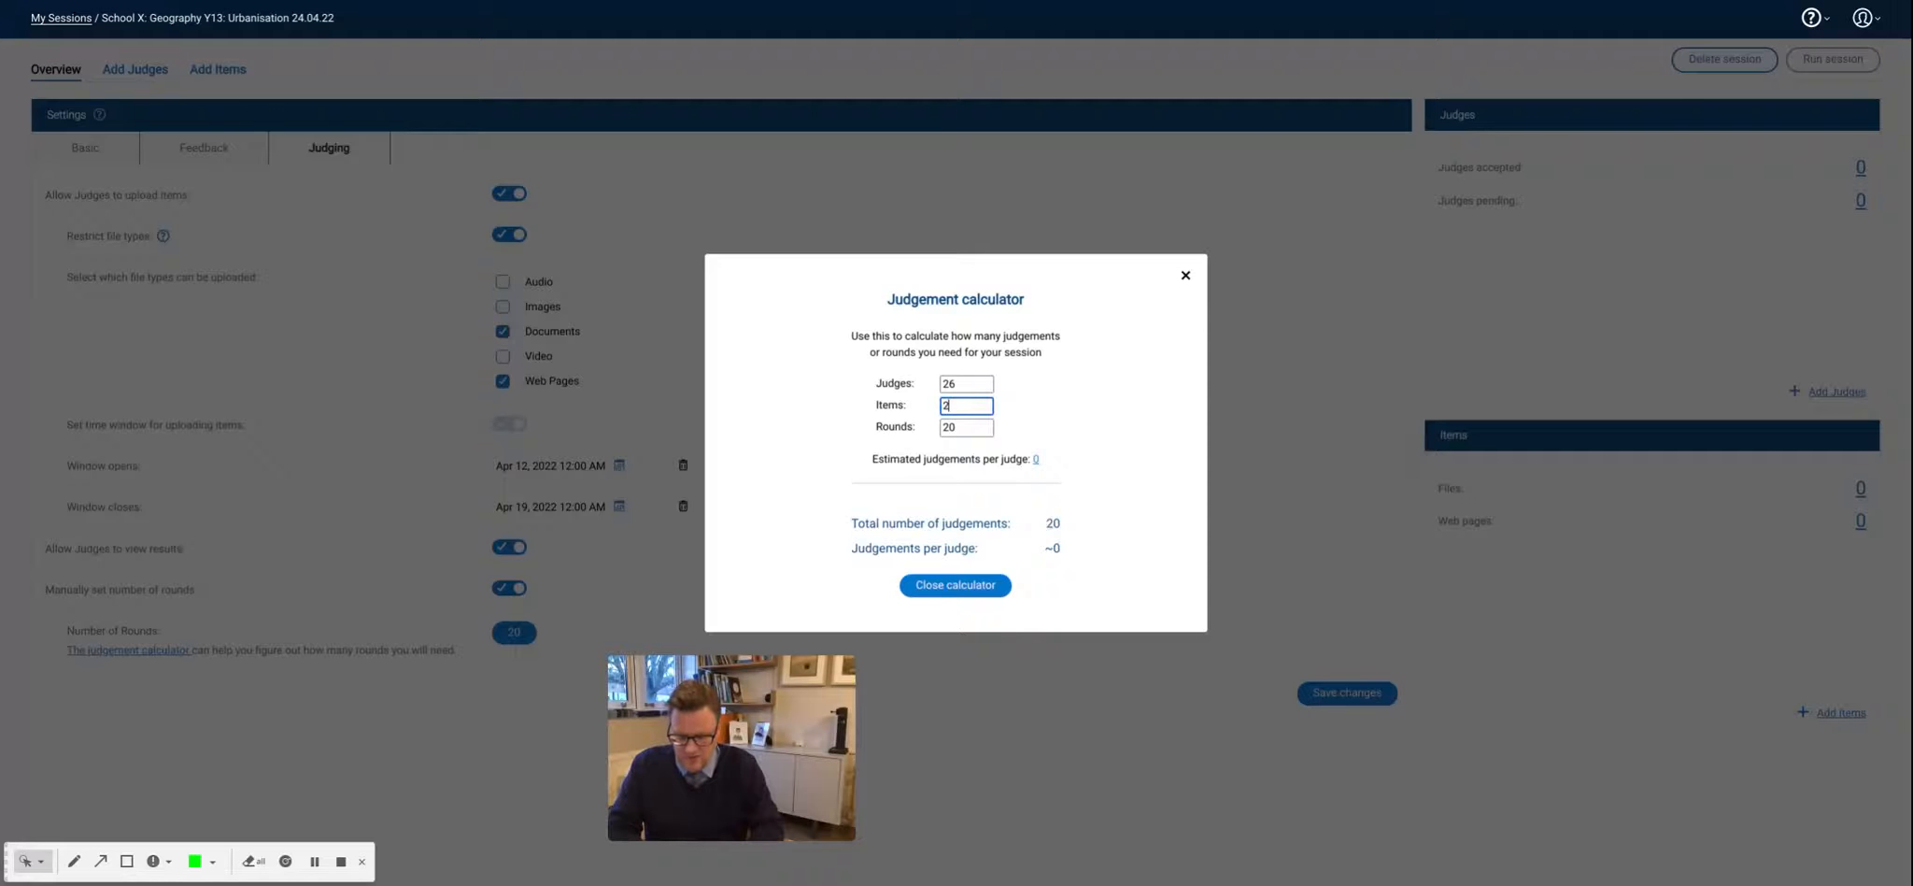
text(5)
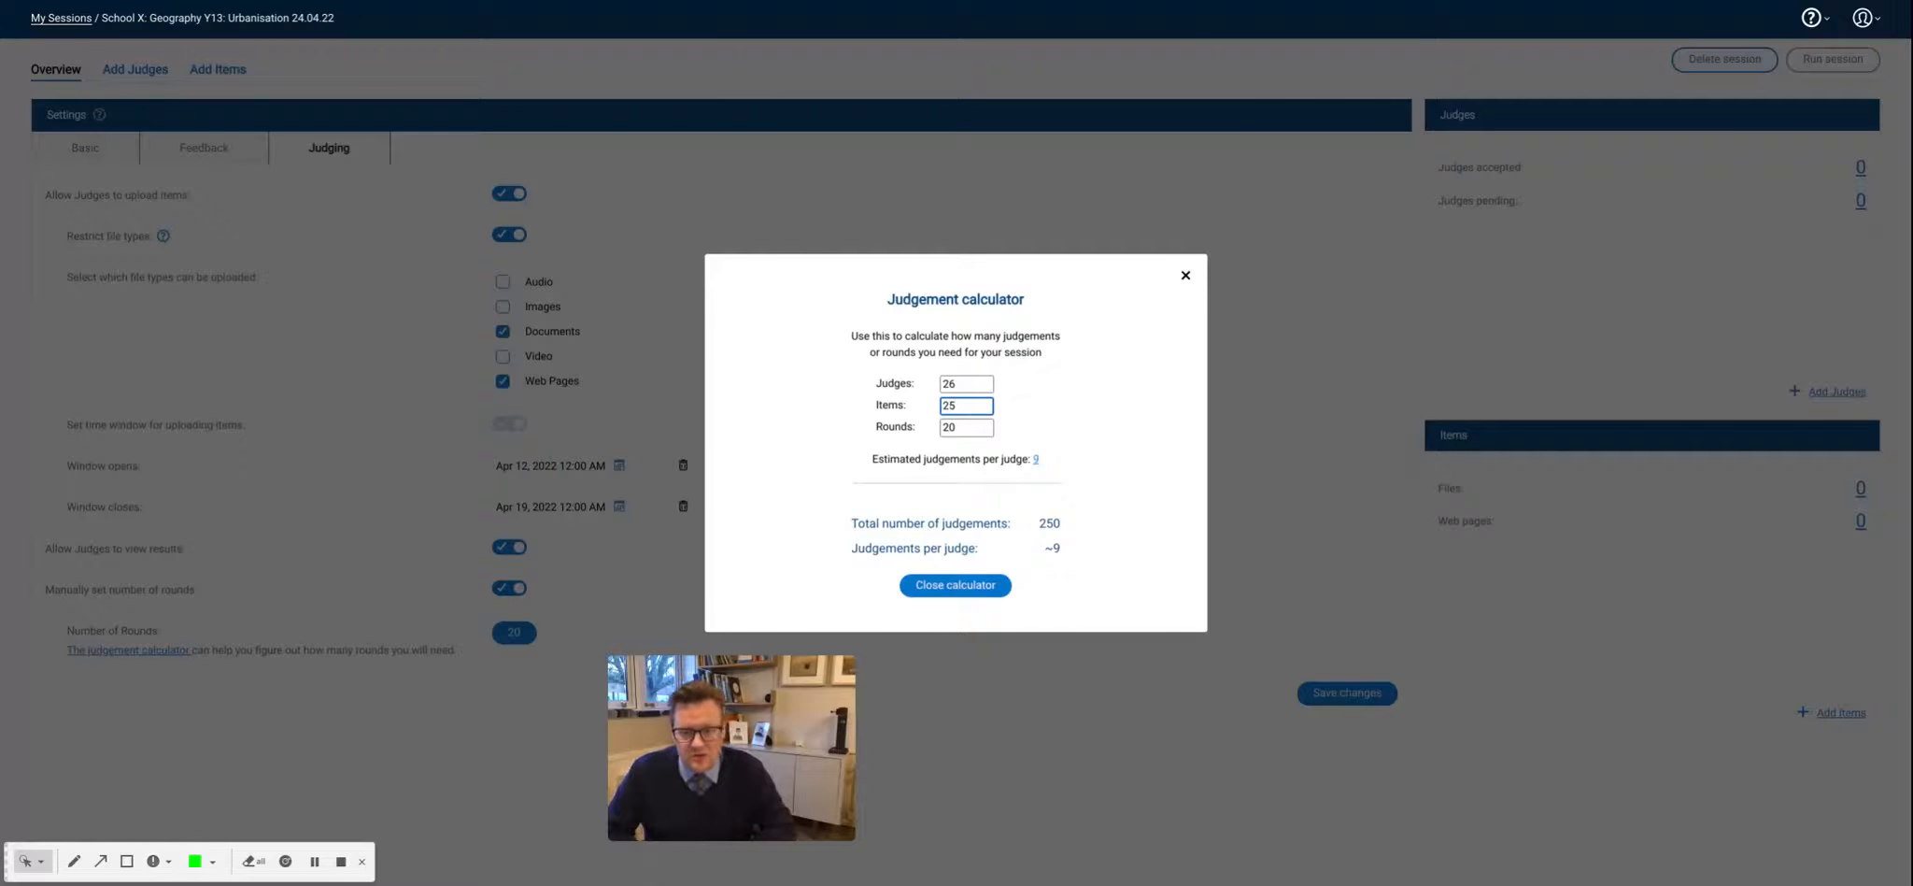
- Set the rounds to 28 in the judgement calculator and close it
click(957, 428)
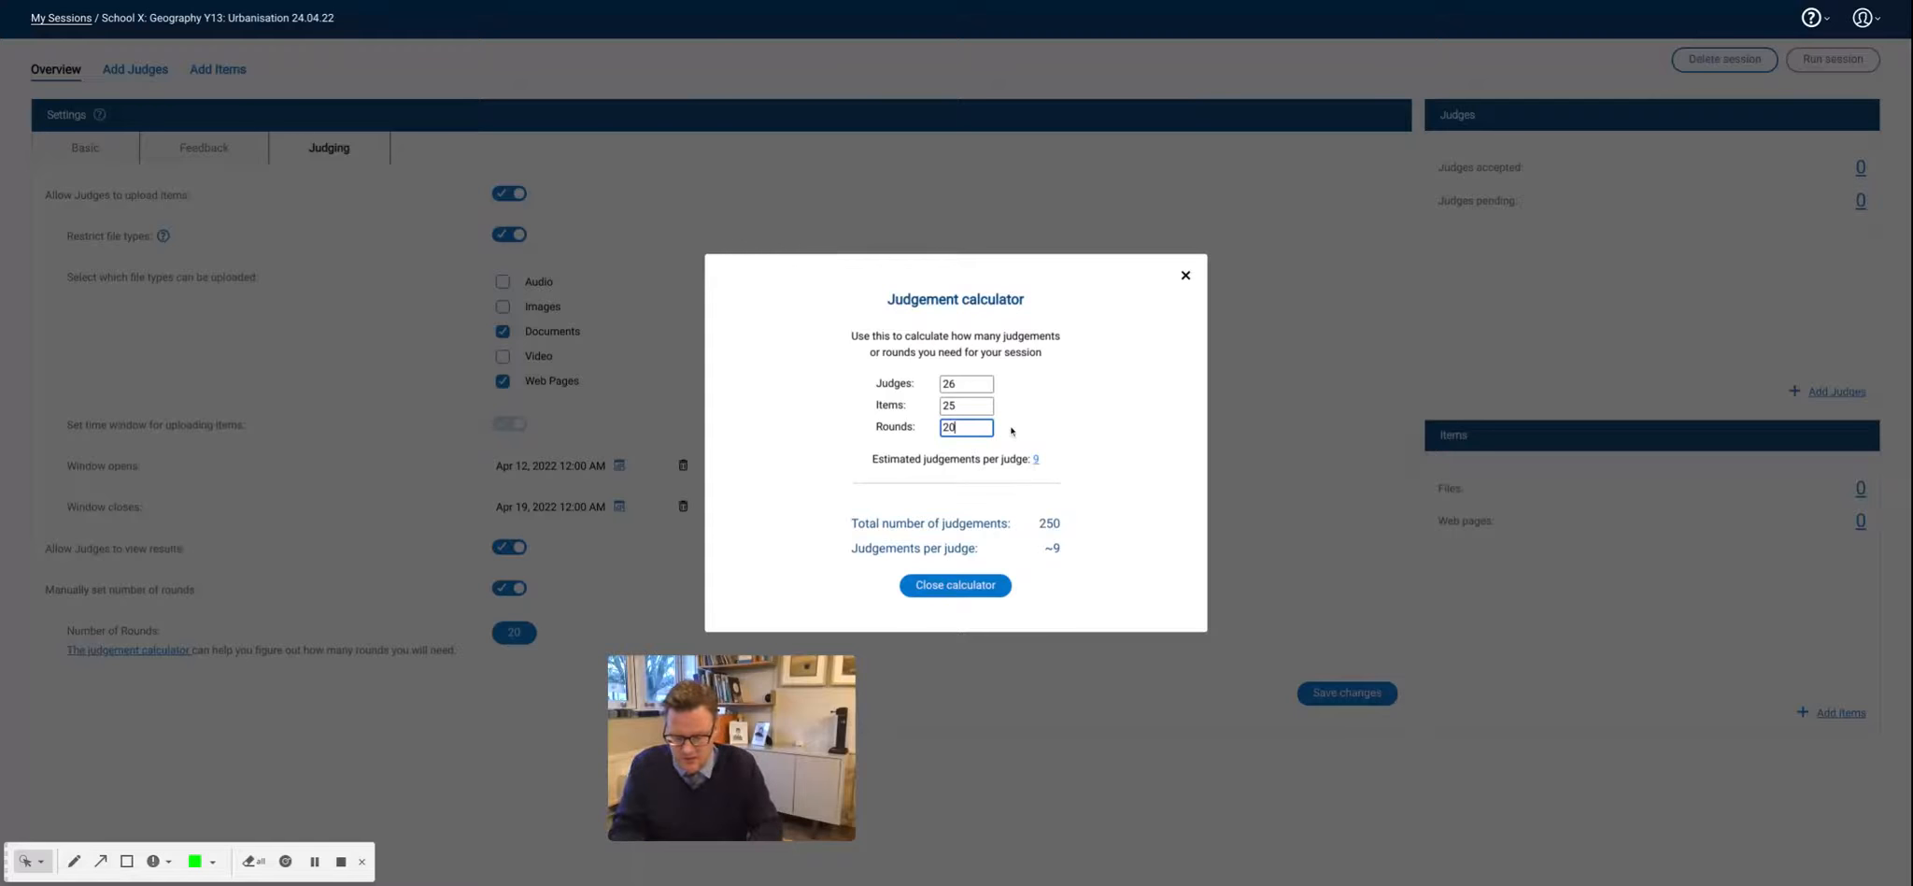
key(BackSpace)
key(BackSpace)
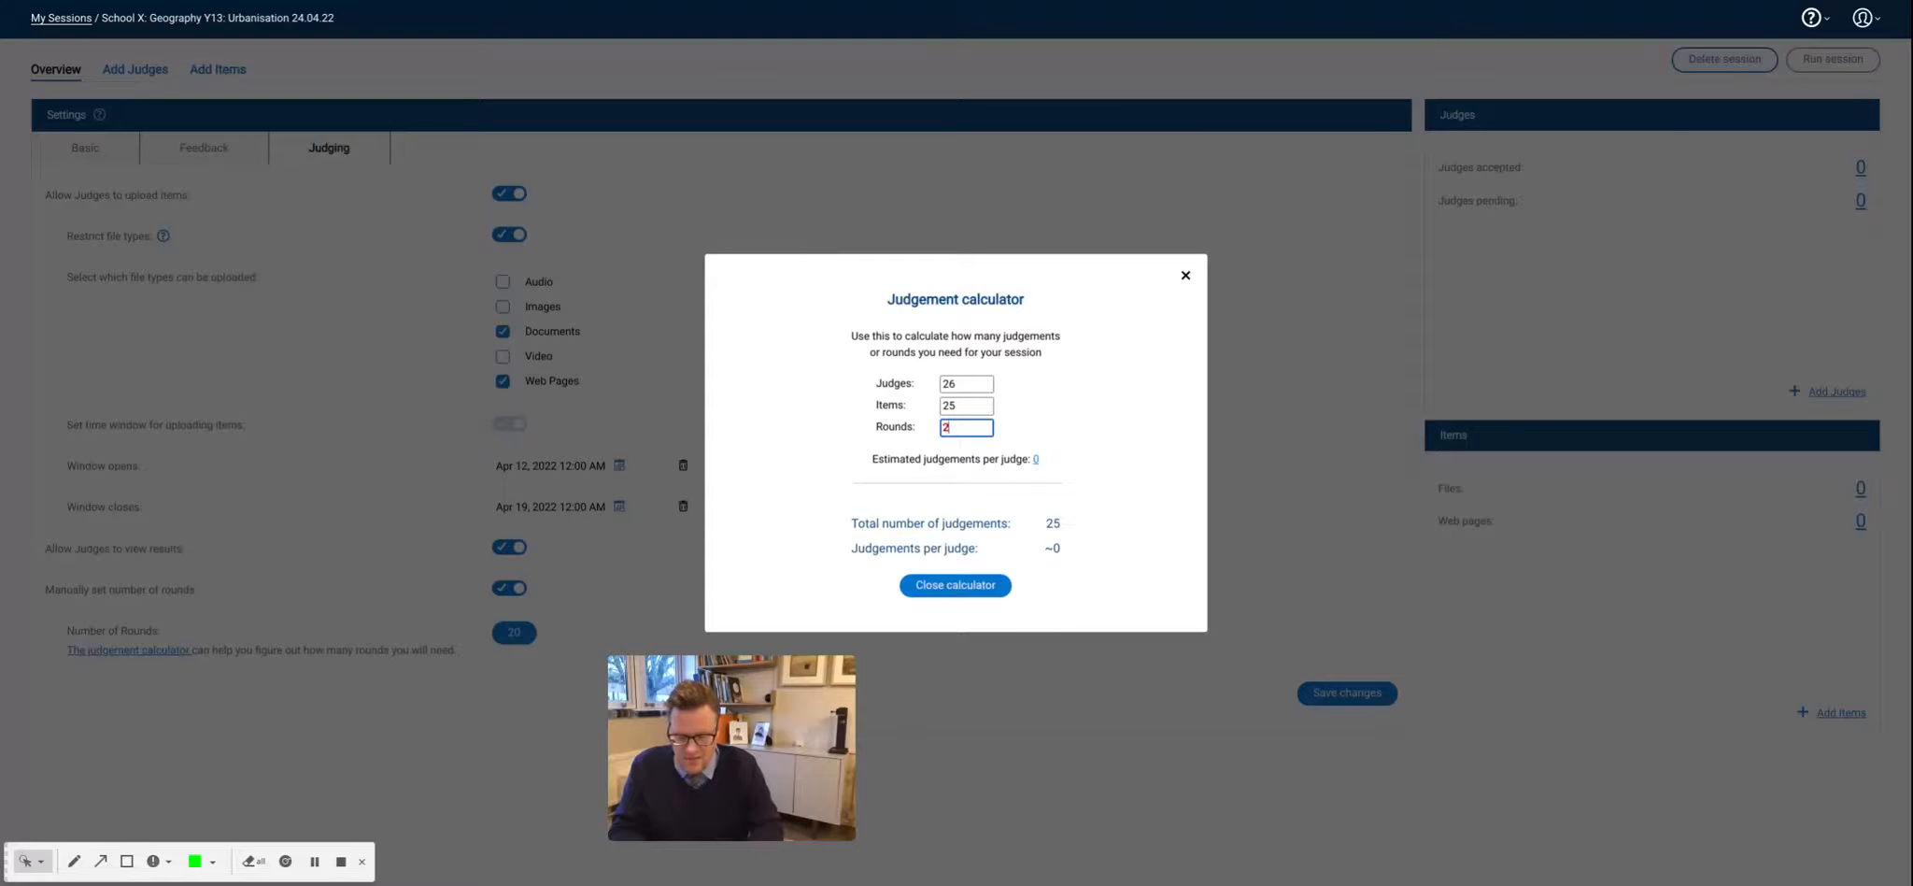
text(28)
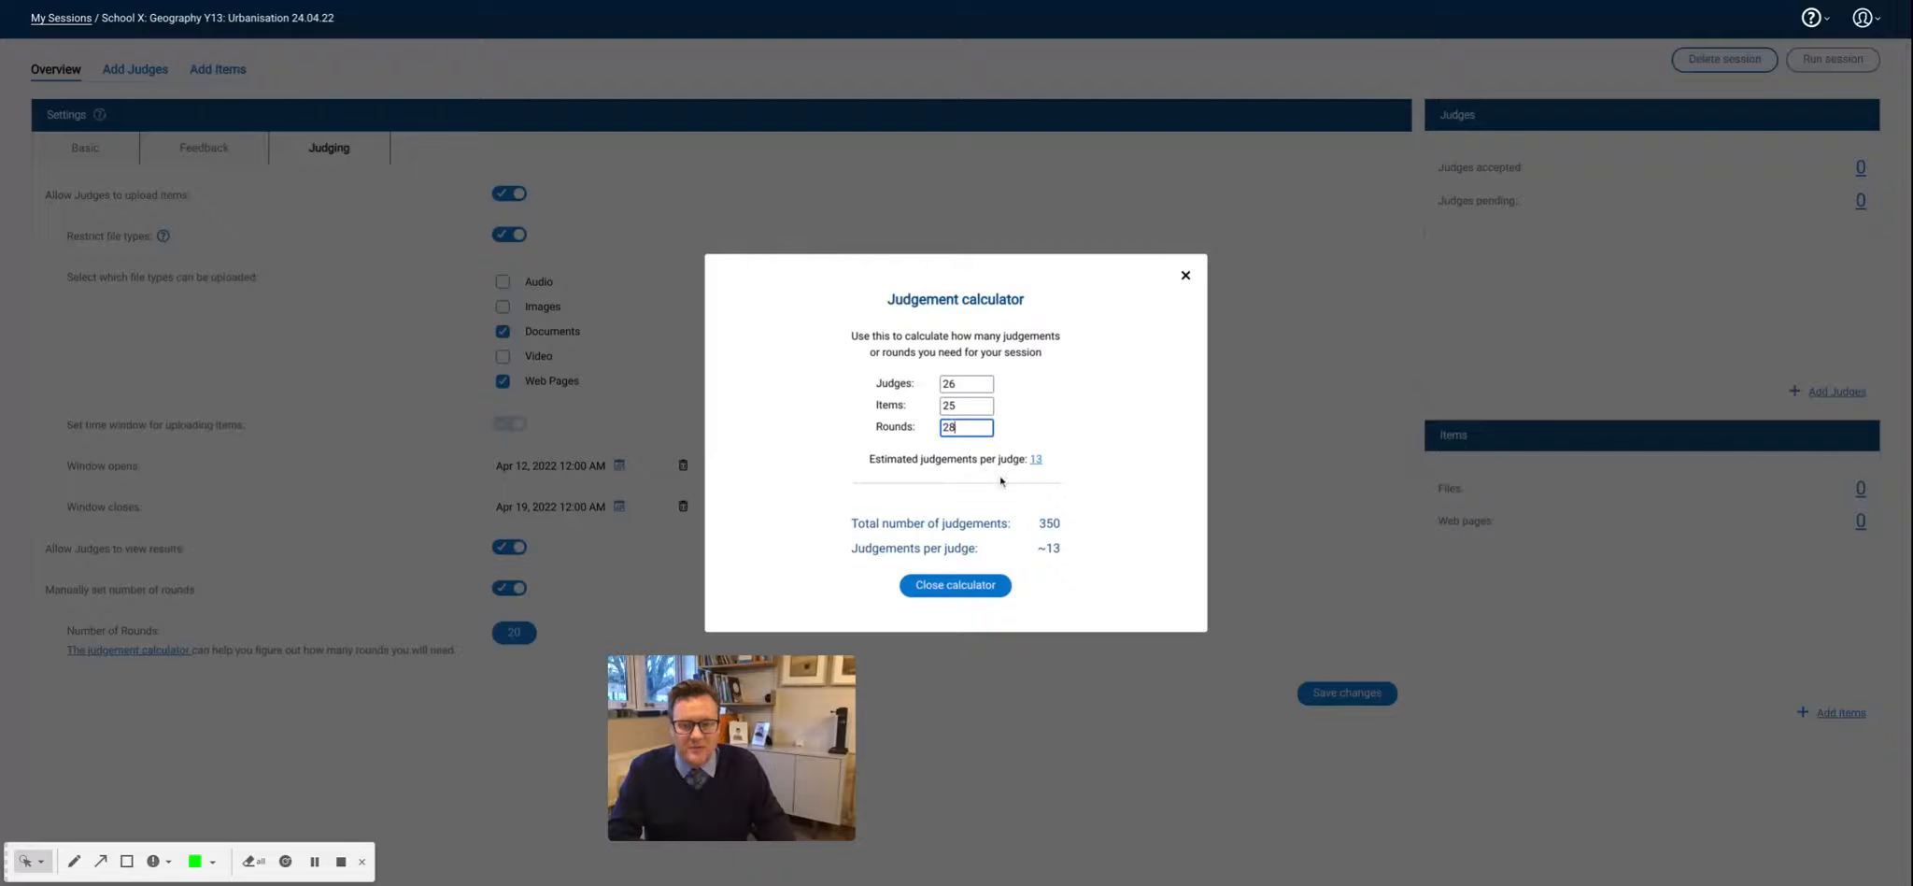
click(955, 583)
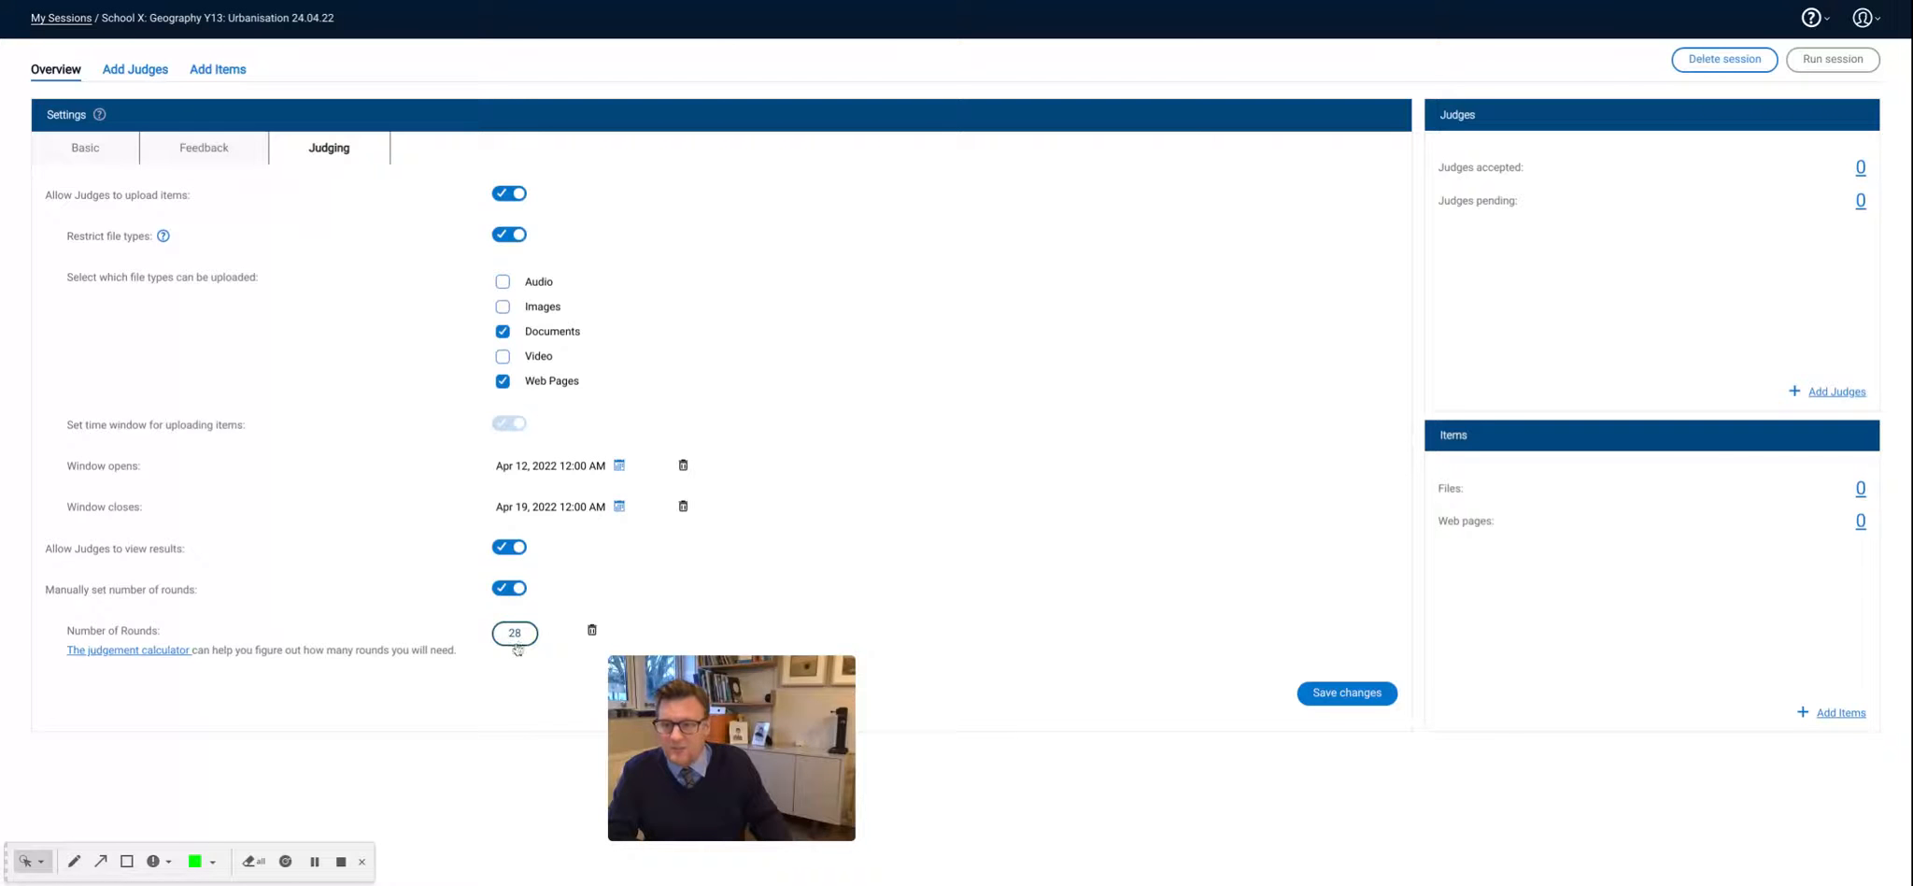
- Open the options for adding judges and view the email invitation form, leaving it without inviting anyone
click(134, 73)
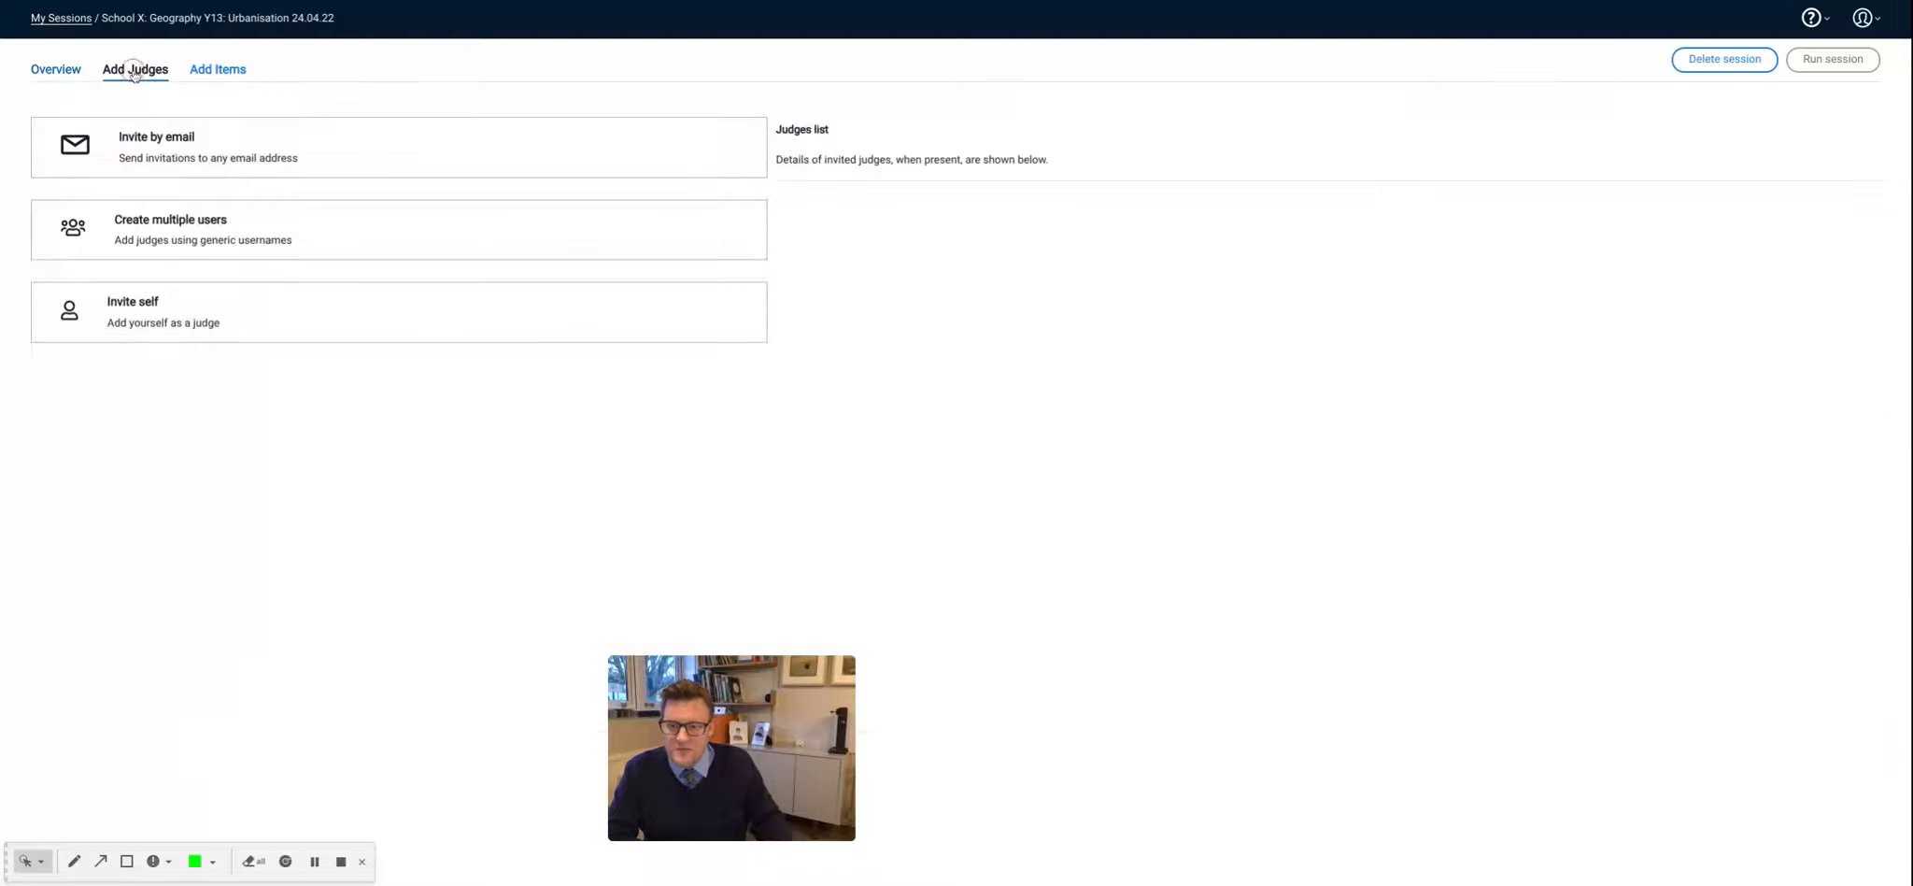
click(334, 158)
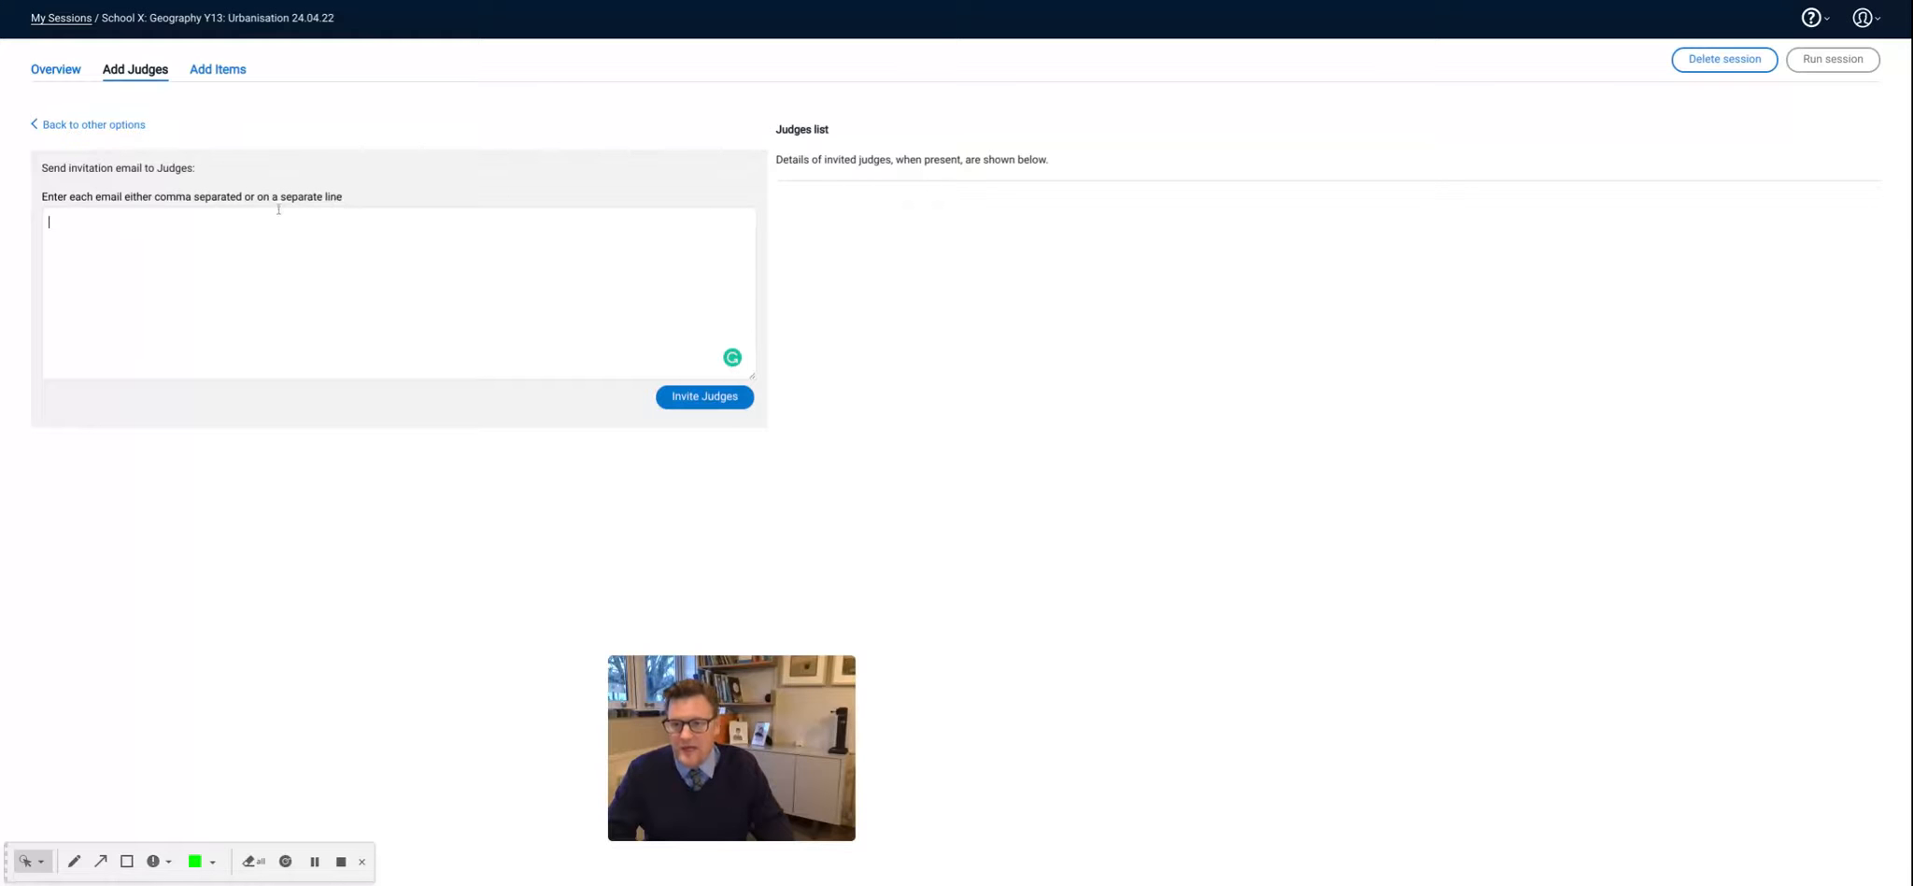
click(40, 124)
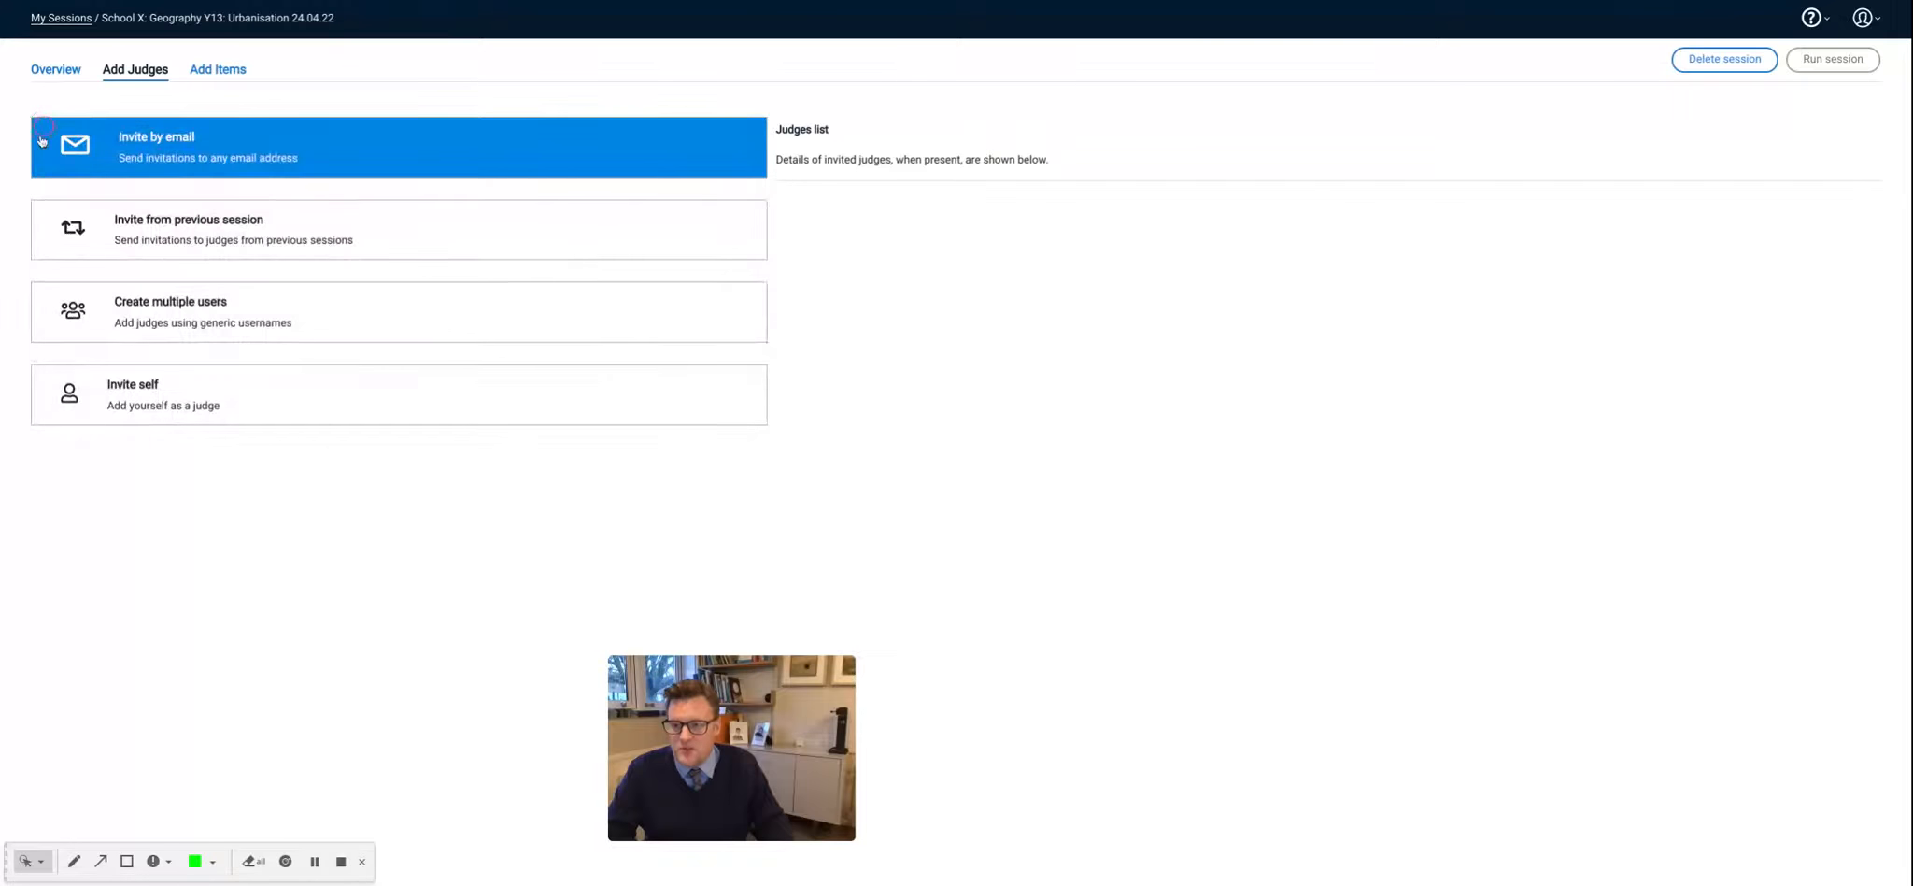
- Browse the previous sessions available for judge invitations, cancel without choosing one, and add yourself as a judge
click(172, 232)
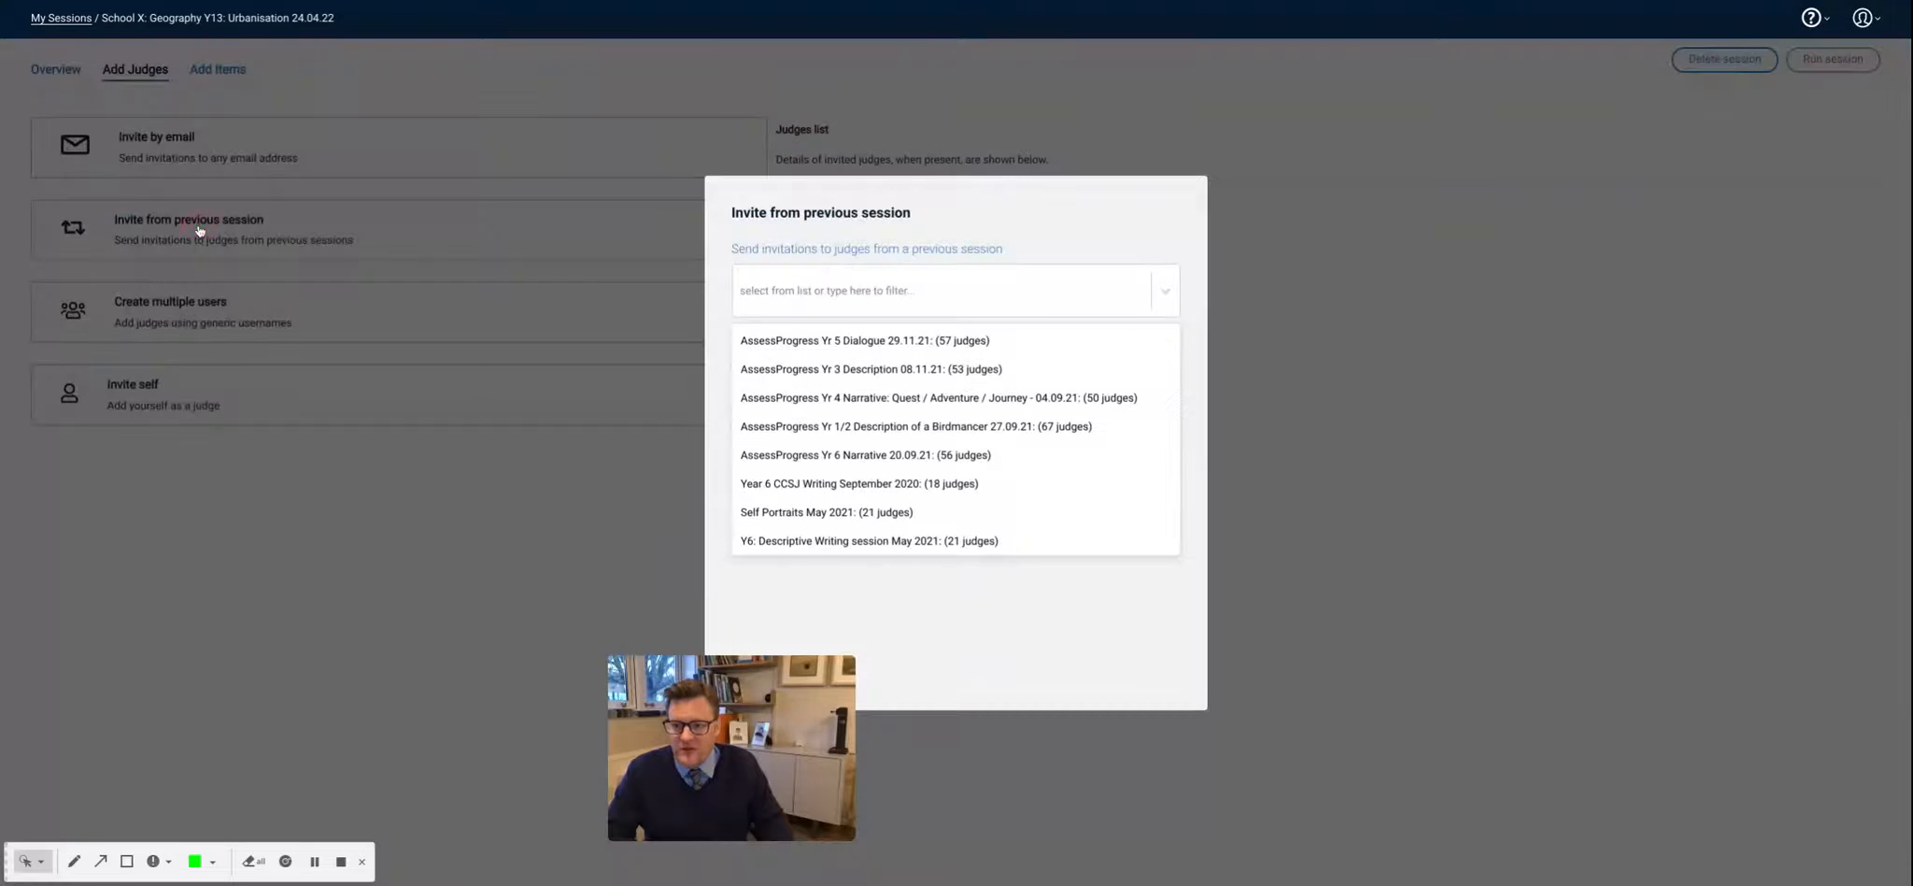
scroll(855, 499, down, 2)
scroll(855, 503, up, 2)
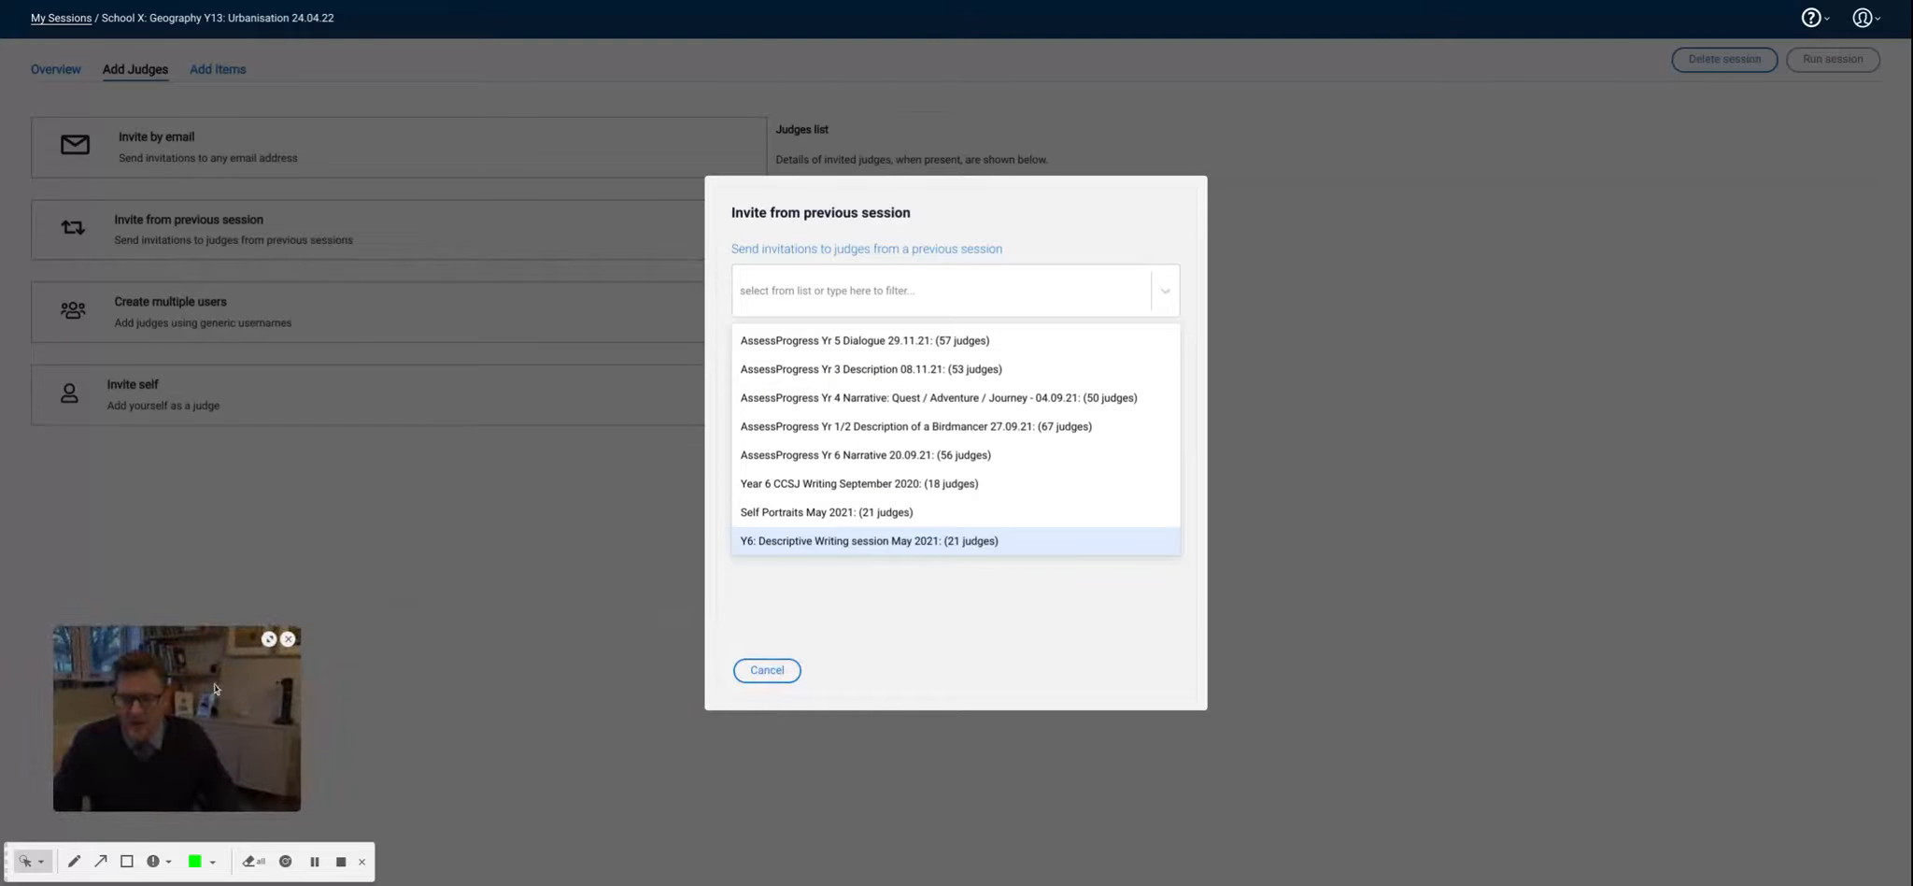
click(767, 669)
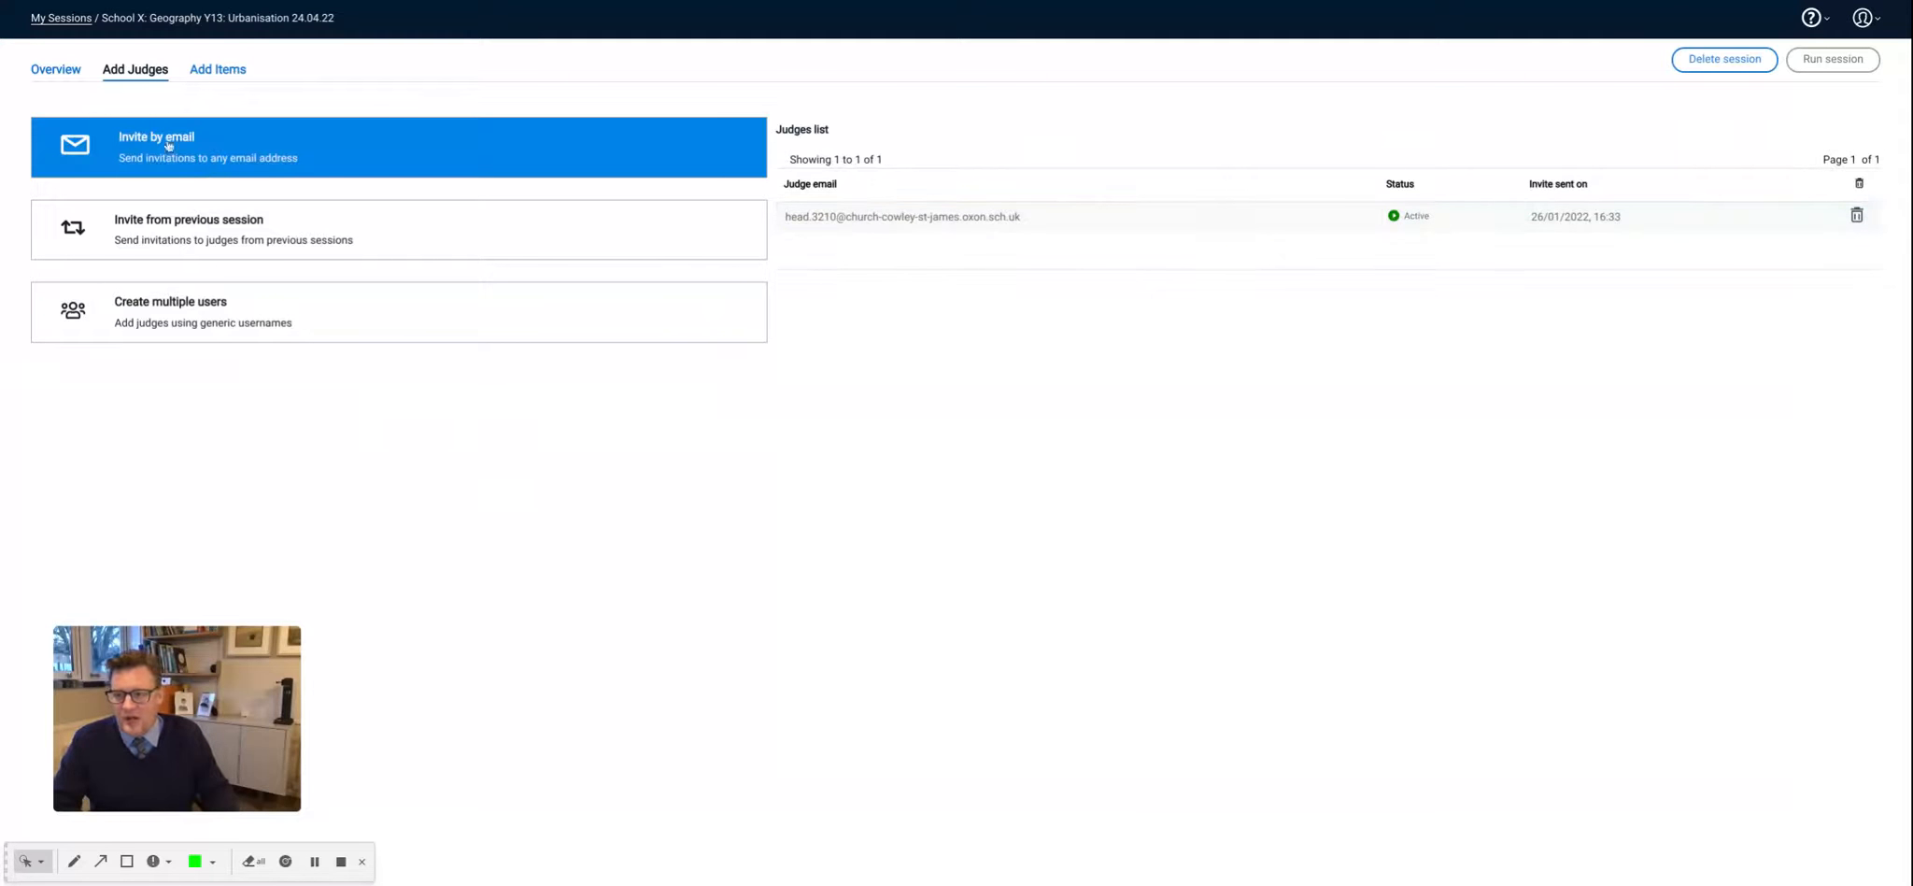
- View the item upload page, and append "in Delhi" to the holistic statement in the session's basic settings and save
click(214, 73)
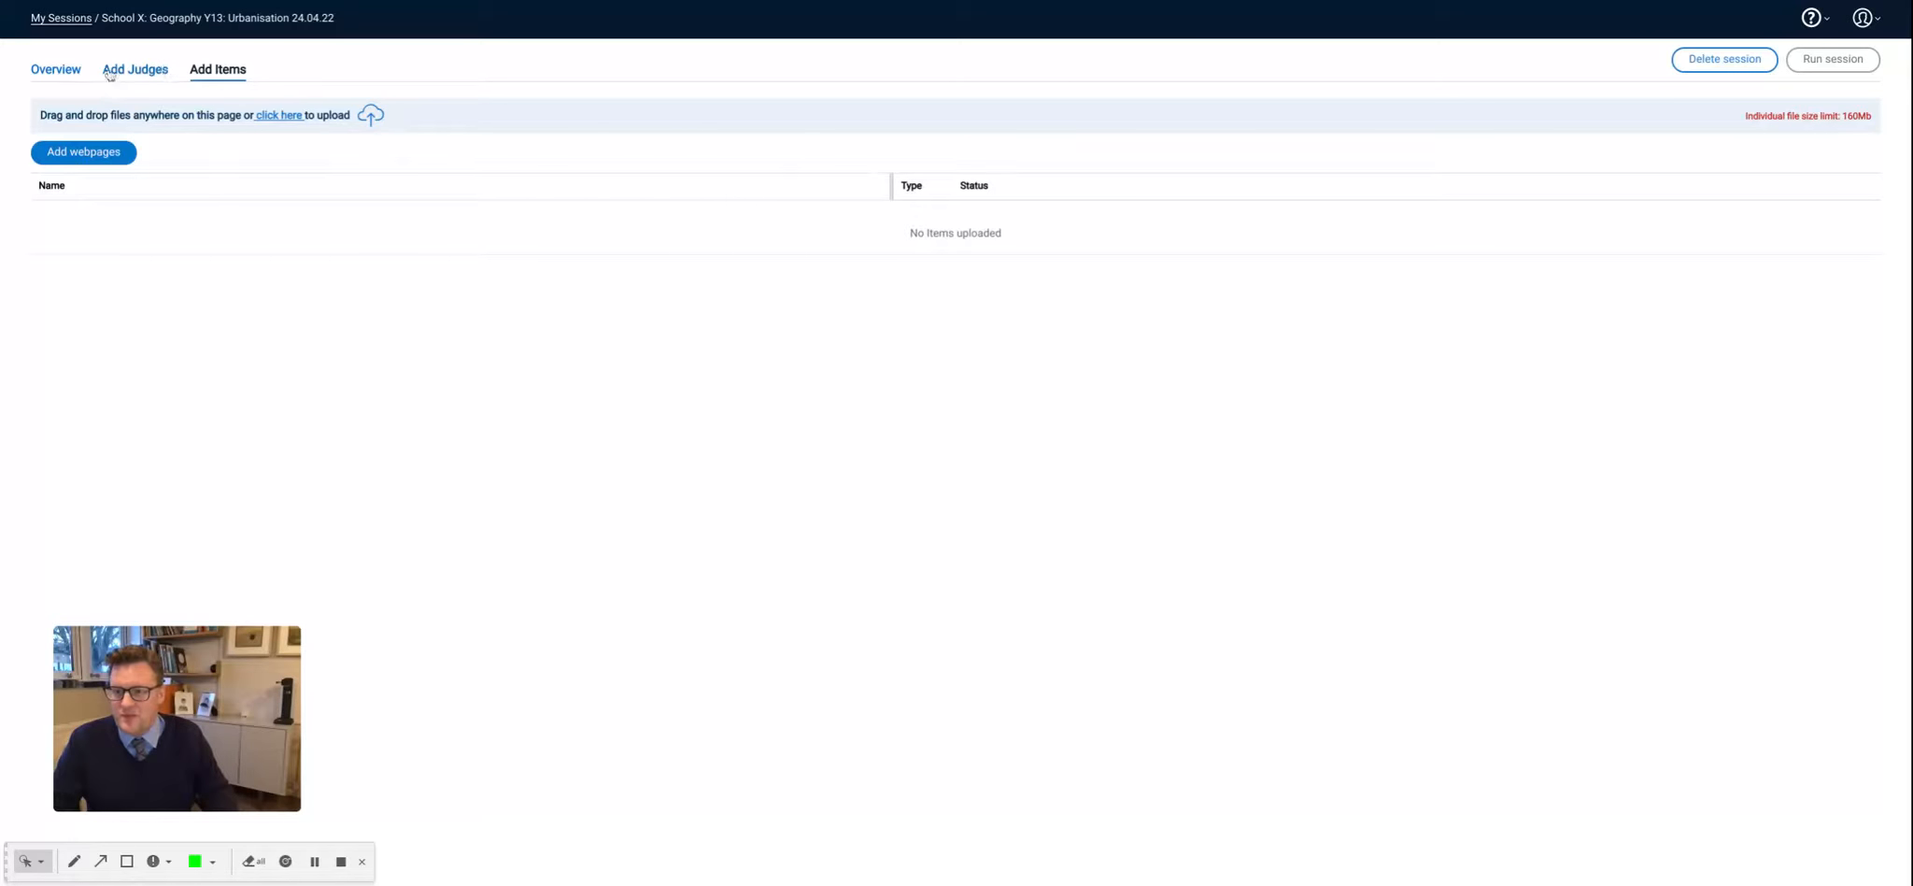
click(58, 71)
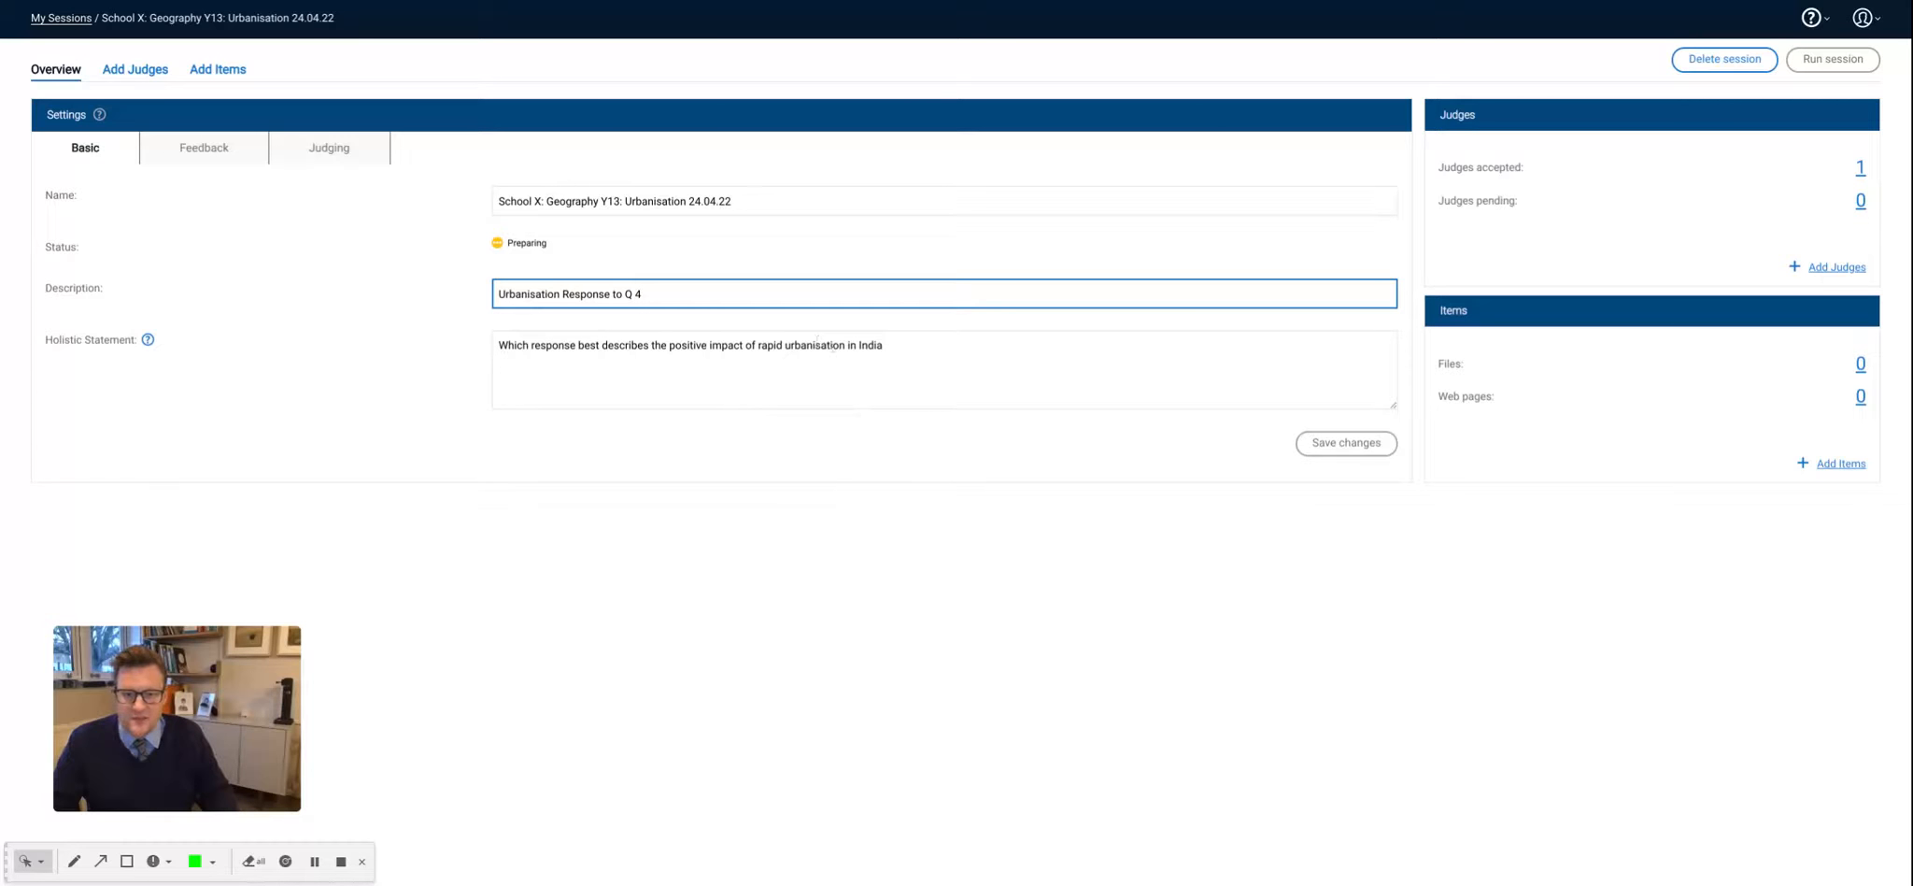
click(887, 344)
text(in )
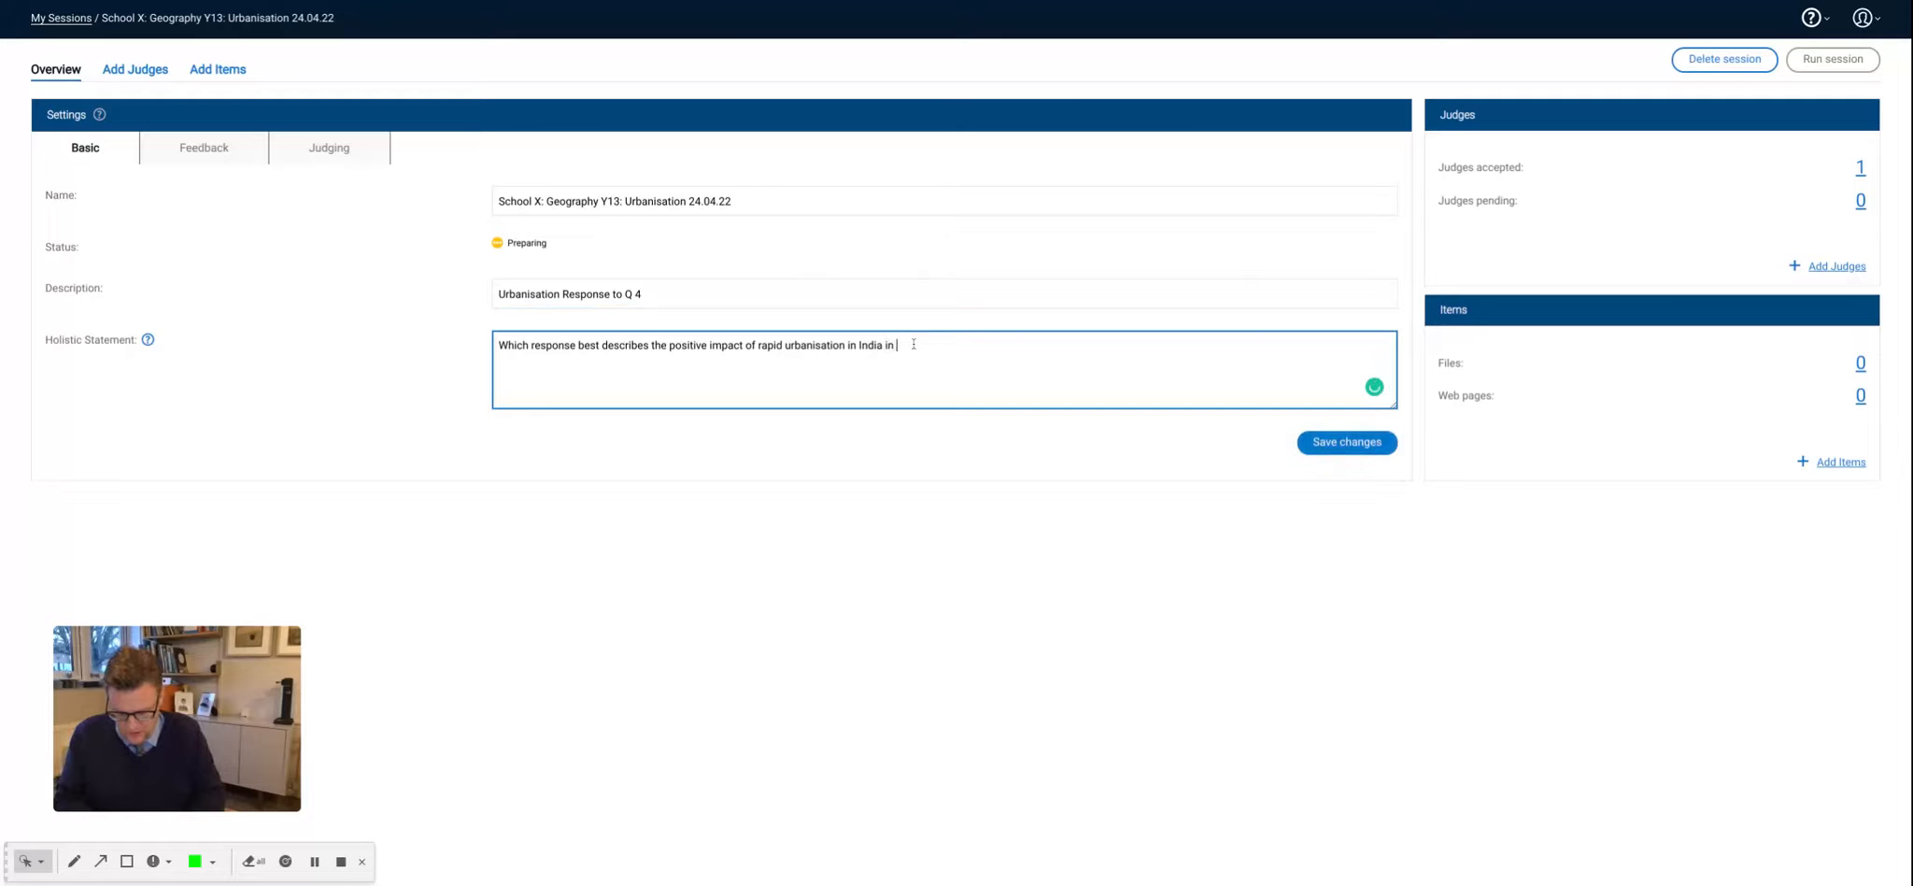
text(Delhi)
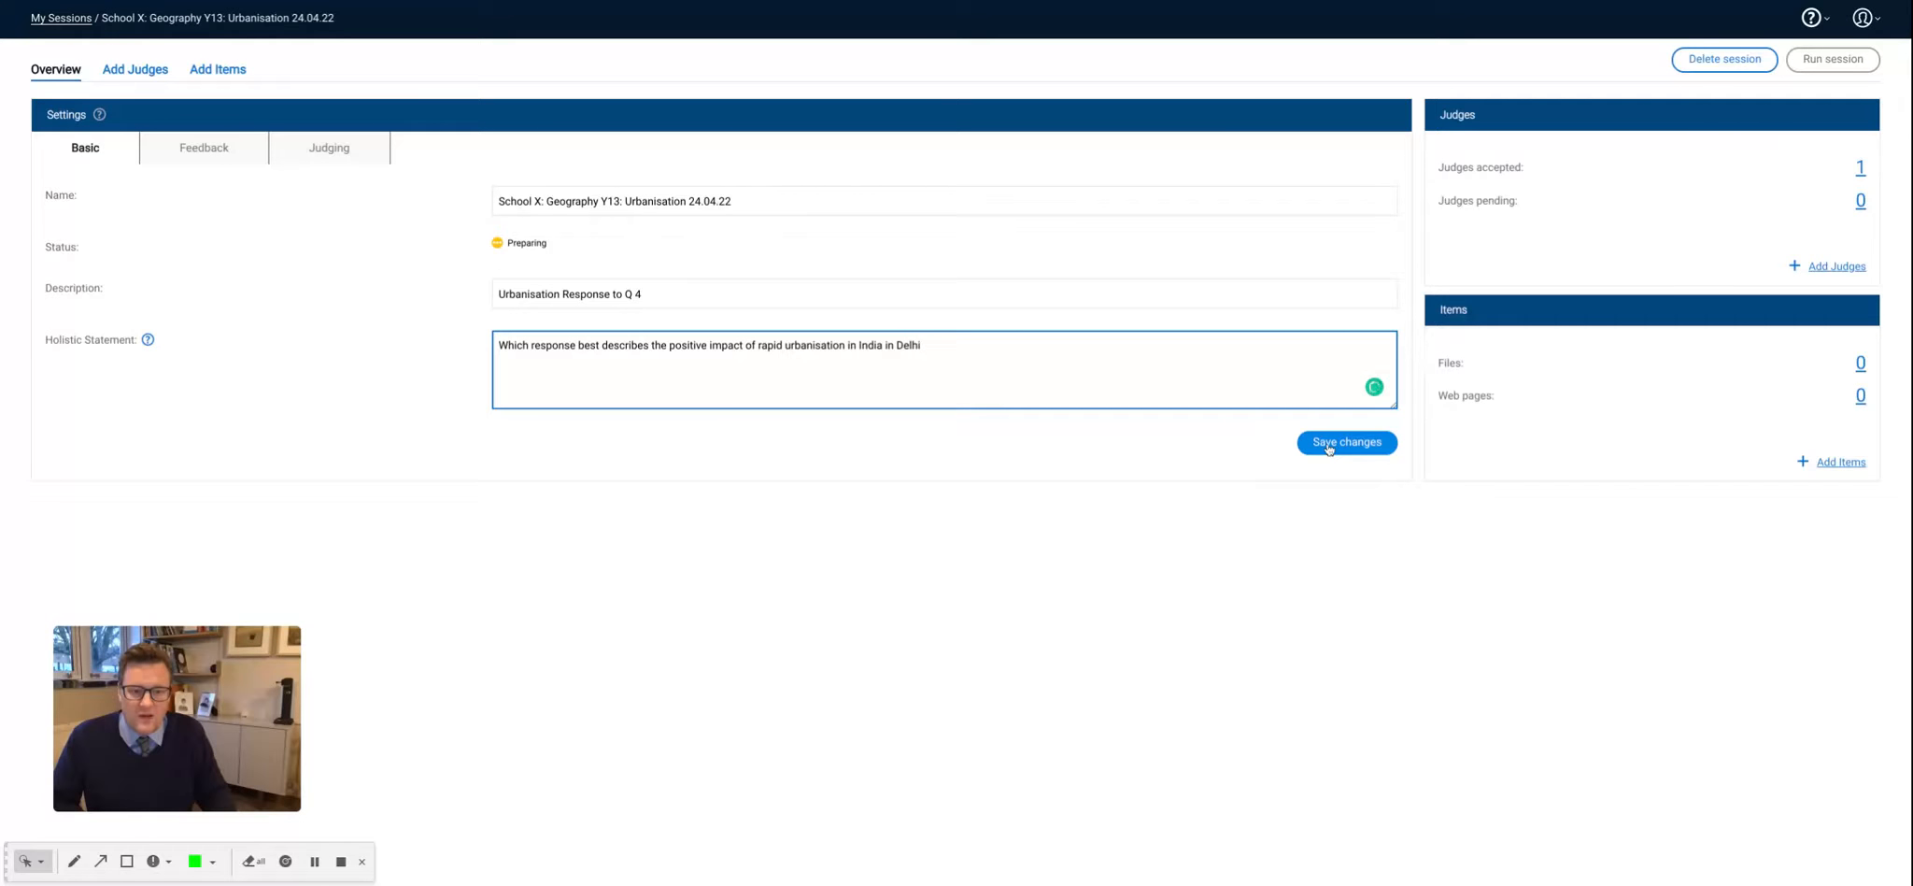
click(1328, 446)
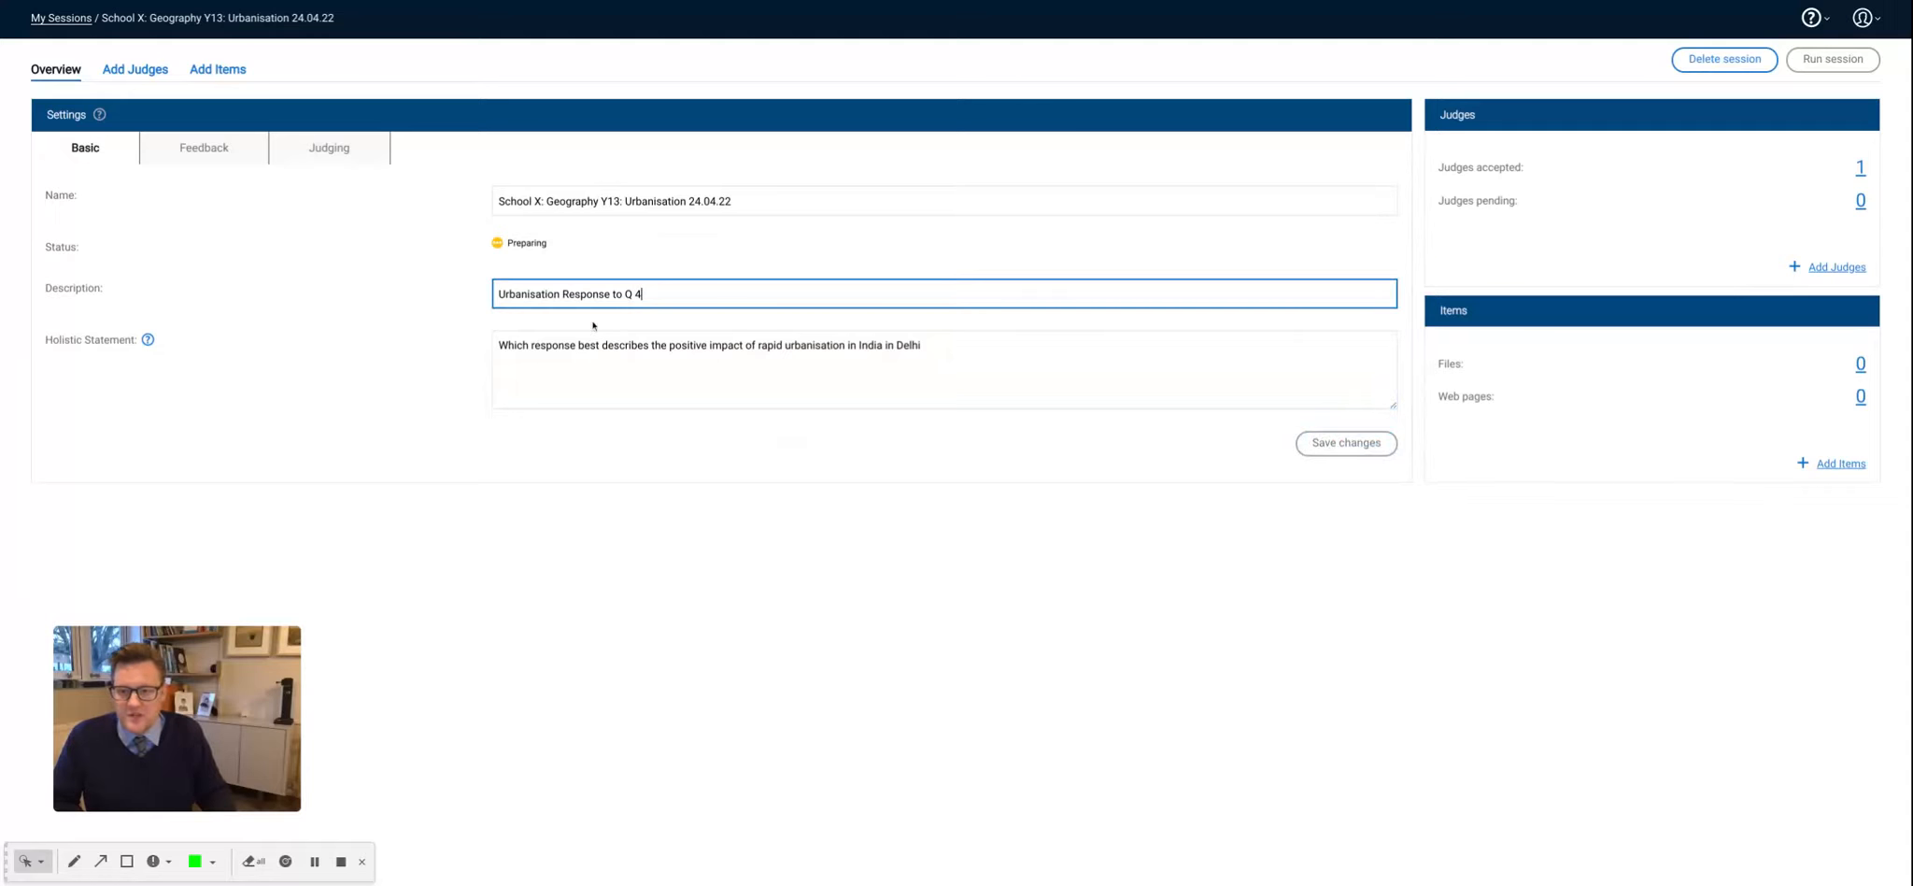